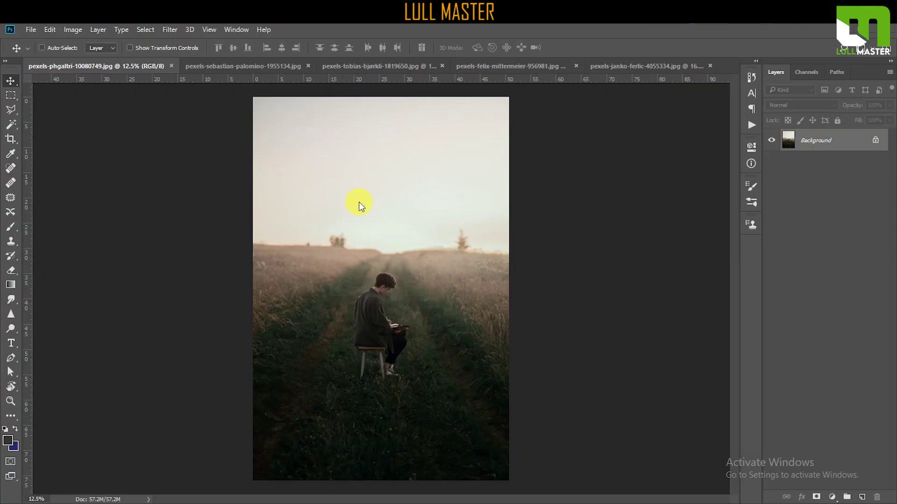
# Step: Look at the road-and-mountain photo, then show the aurora photo pexels-tobias-bjorkli-1819650.jpg
pyautogui.click(220, 67)
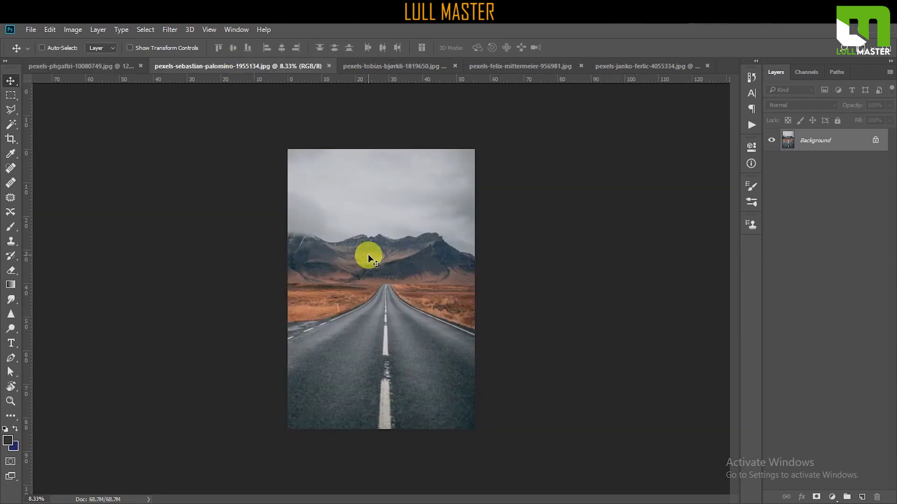
pyautogui.click(375, 66)
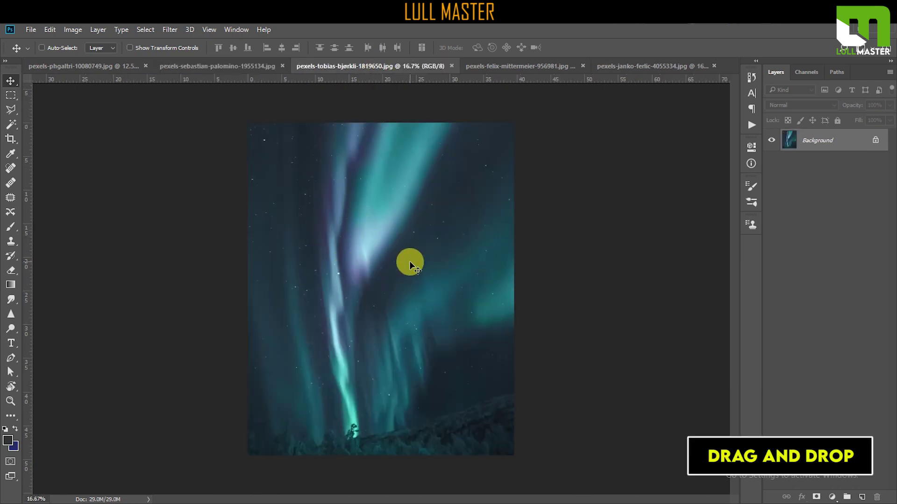
# Step: Bring the aurora into the field photo as Layer 1, left-aligned and scaled to about 128.8%
pyautogui.moveTo(380, 259)
pyautogui.mouseDown()
pyautogui.moveTo(285, 209)
pyautogui.moveTo(380, 268)
pyautogui.mouseUp()
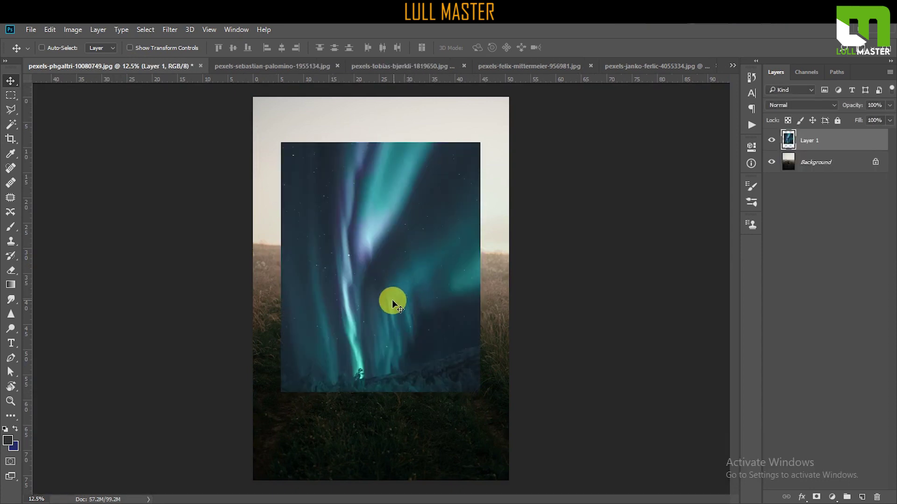
pyautogui.moveTo(392, 301); pyautogui.dragTo(364, 256)
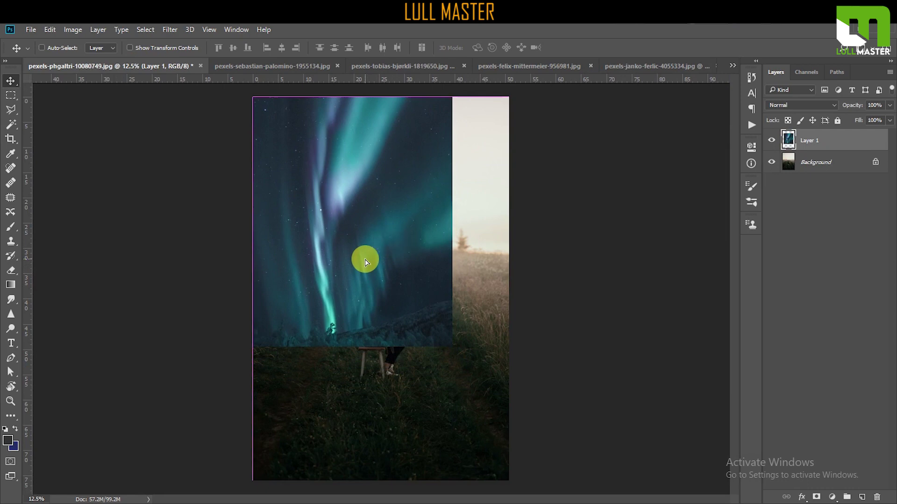
pyautogui.click(50, 30)
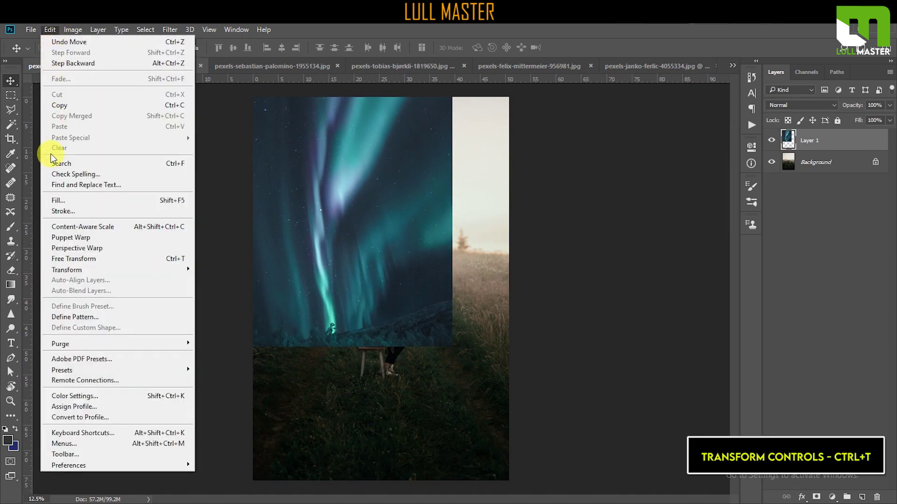
pyautogui.click(95, 260)
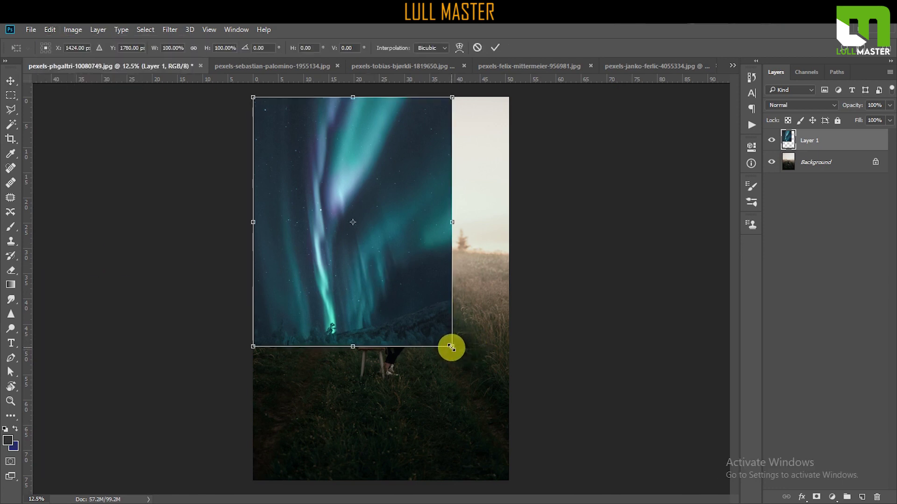
pyautogui.moveTo(452, 347); pyautogui.dragTo(529, 403)
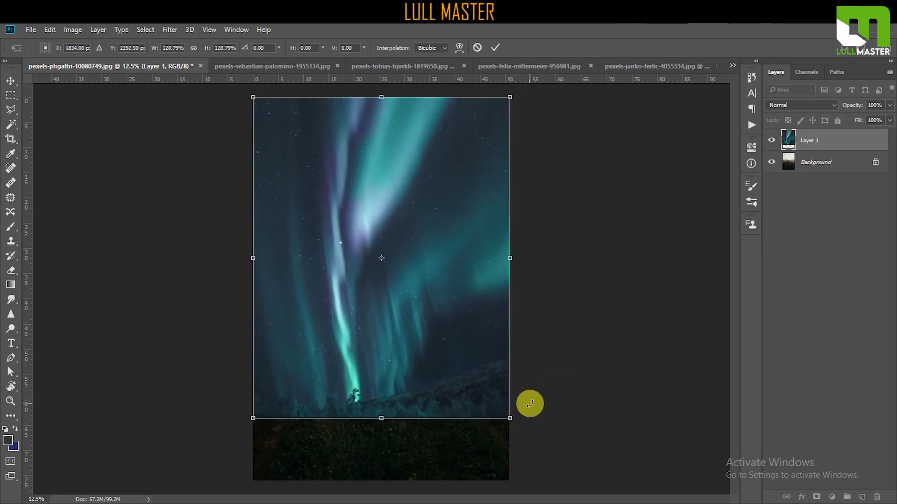
pyautogui.click(493, 47)
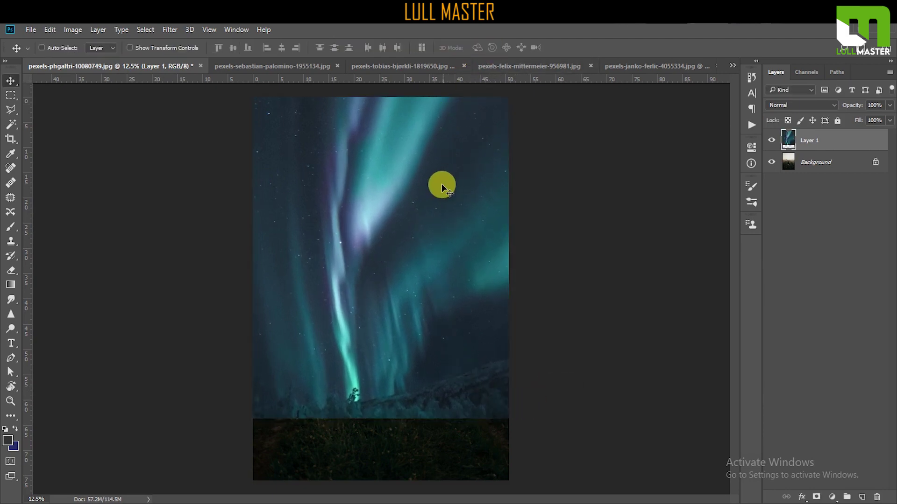
# Step: Unlock the field photo as Layer 0, move the aurora beneath it, and add a layer mask
pyautogui.click(875, 164)
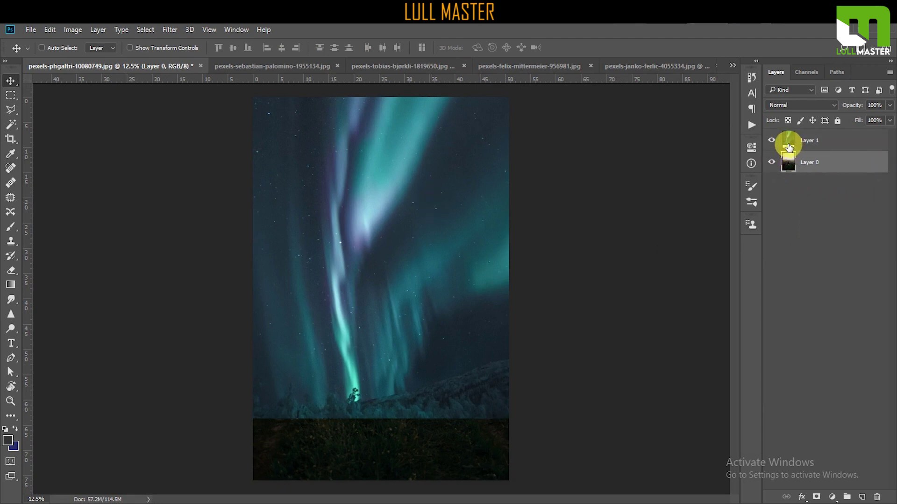
pyautogui.moveTo(788, 148); pyautogui.dragTo(792, 189)
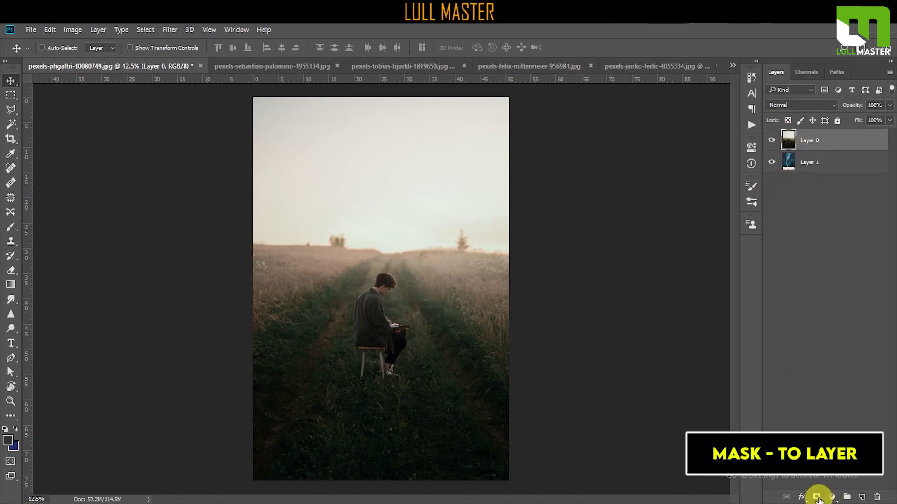
pyautogui.click(808, 142)
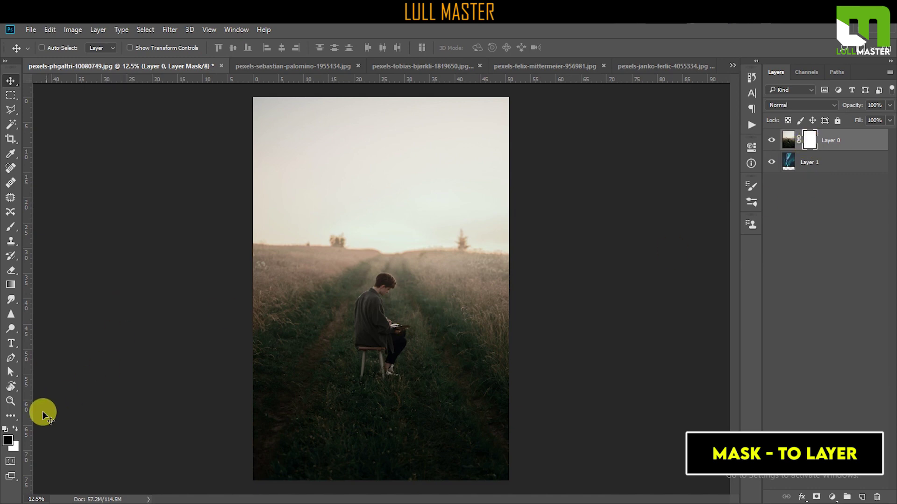
# Step: Paint black on the mask with a 1300 px brush to hide the field's sky
pyautogui.click(8, 441)
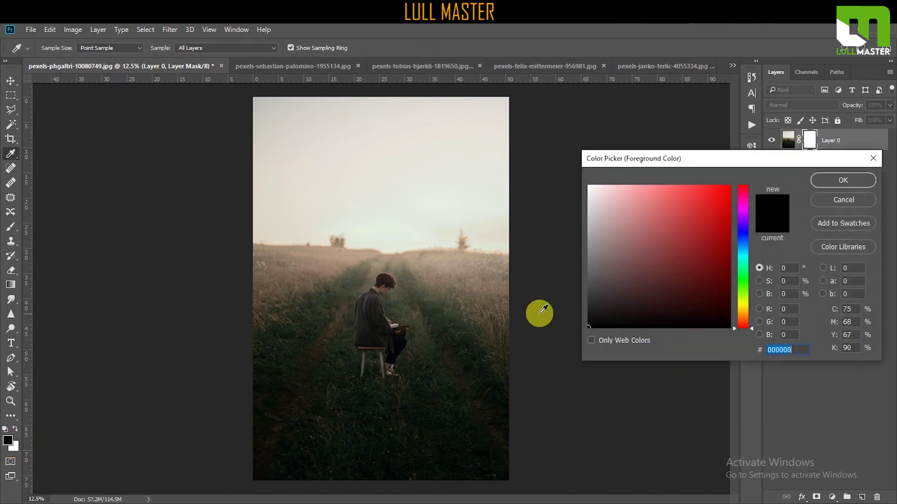
pyautogui.click(812, 180)
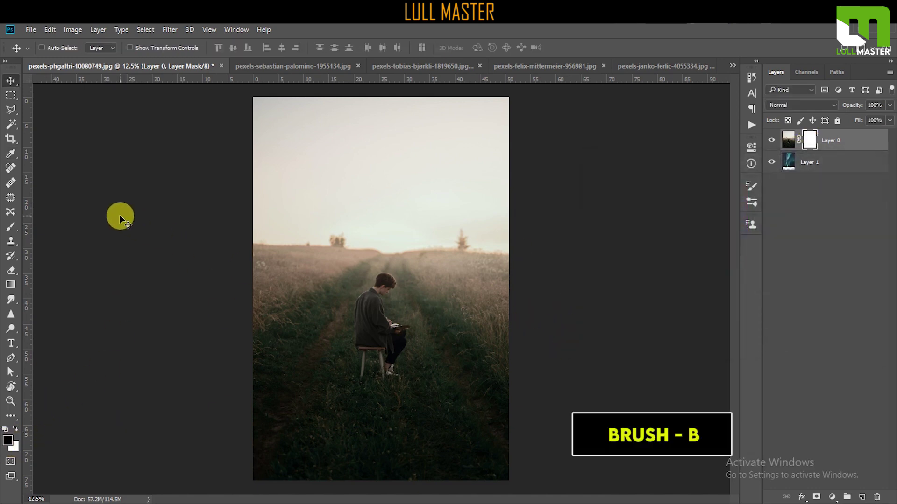
pyautogui.click(11, 228)
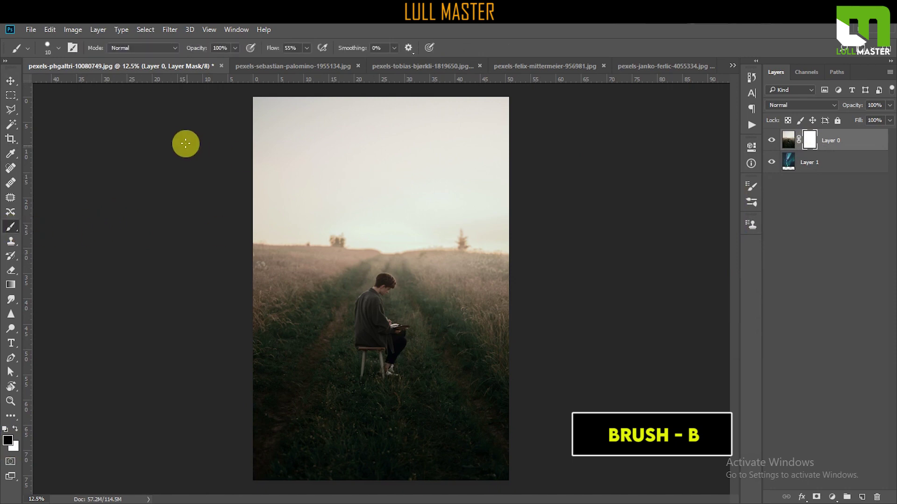
pyautogui.press(']')
pyautogui.press(']')
pyautogui.press(']')
pyautogui.press(']')
pyautogui.press(']')
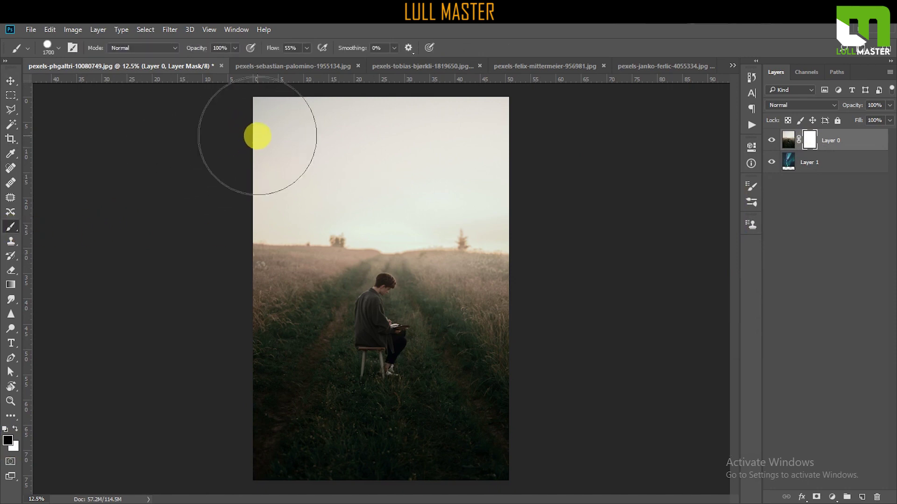
pyautogui.press('[')
pyautogui.press('[')
pyautogui.press('[')
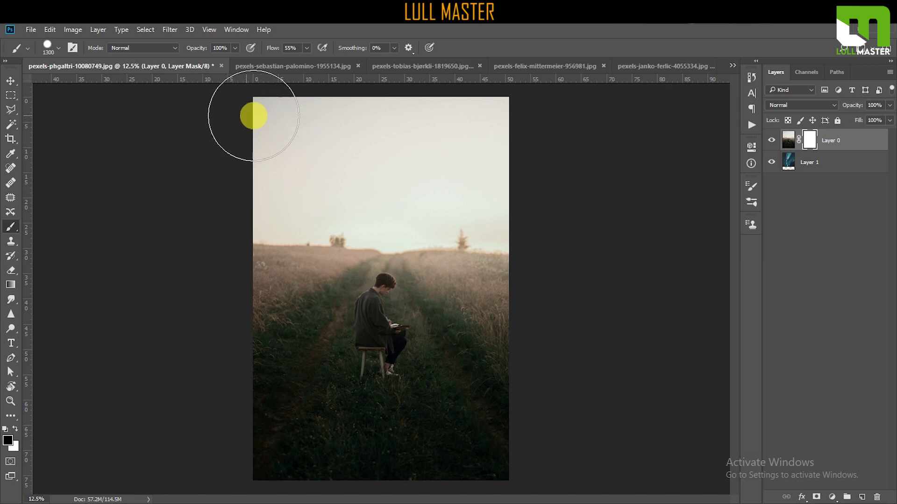
pyautogui.moveTo(253, 114)
pyautogui.mouseDown()
pyautogui.moveTo(533, 114)
pyautogui.moveTo(494, 140)
pyautogui.moveTo(259, 142)
pyautogui.moveTo(301, 152)
pyautogui.moveTo(549, 160)
pyautogui.moveTo(231, 163)
pyautogui.mouseUp()
# Step: Blend the aurora into the horizon using a soft round brush, down to 900 px
pyautogui.click(754, 143)
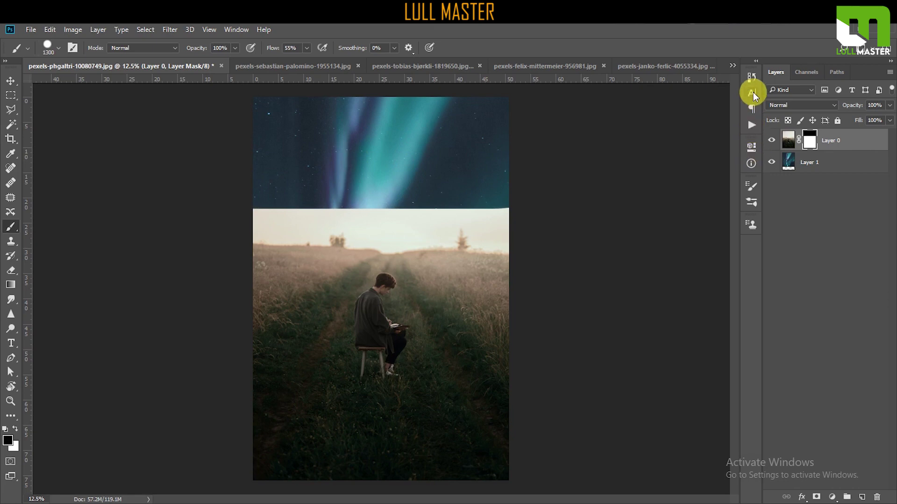
pyautogui.click(756, 206)
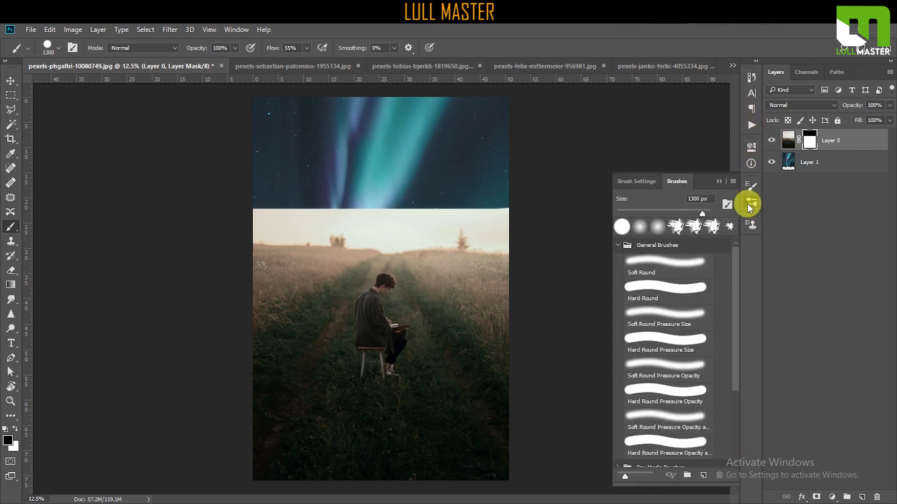
pyautogui.click(640, 227)
pyautogui.click(751, 190)
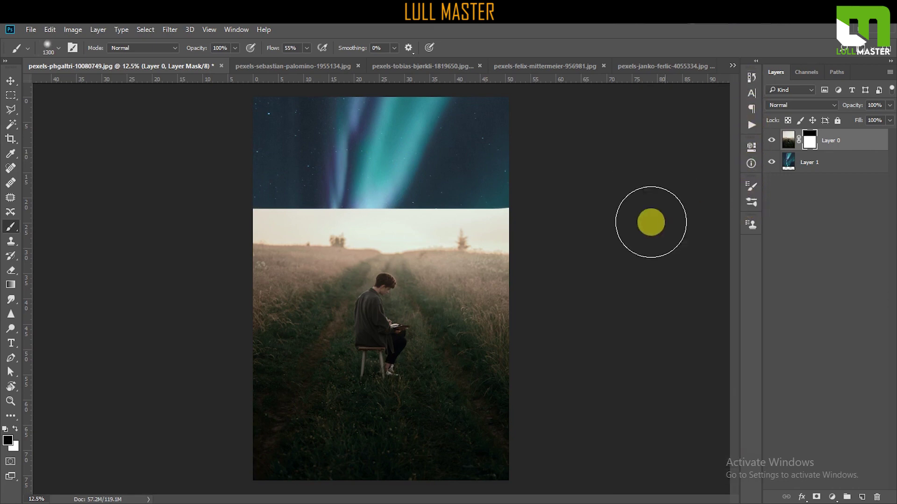
pyautogui.moveTo(338, 179)
pyautogui.mouseDown()
pyautogui.moveTo(287, 178)
pyautogui.moveTo(587, 181)
pyautogui.moveTo(249, 182)
pyautogui.moveTo(542, 213)
pyautogui.moveTo(268, 186)
pyautogui.moveTo(242, 206)
pyautogui.moveTo(390, 228)
pyautogui.moveTo(491, 228)
pyautogui.moveTo(247, 220)
pyautogui.moveTo(546, 237)
pyautogui.mouseUp()
pyautogui.press('[')
pyautogui.press('[')
pyautogui.press('[')
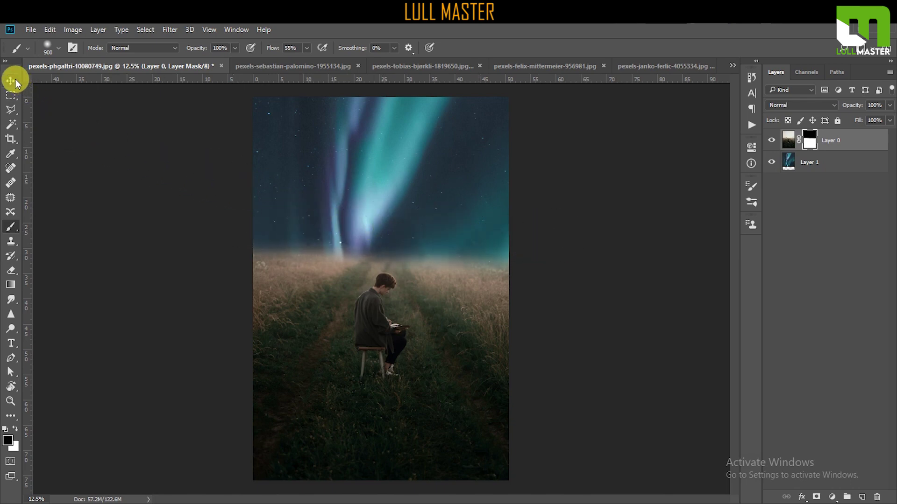
pyautogui.click(14, 81)
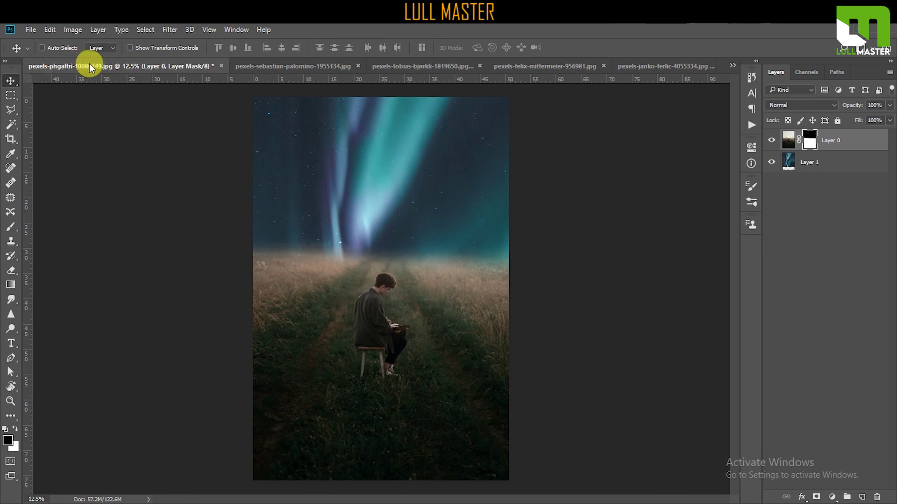
# Step: On a new Layer 2, fill a horizon-wide rectangular band with dark blue-grey 223c45
pyautogui.click(862, 498)
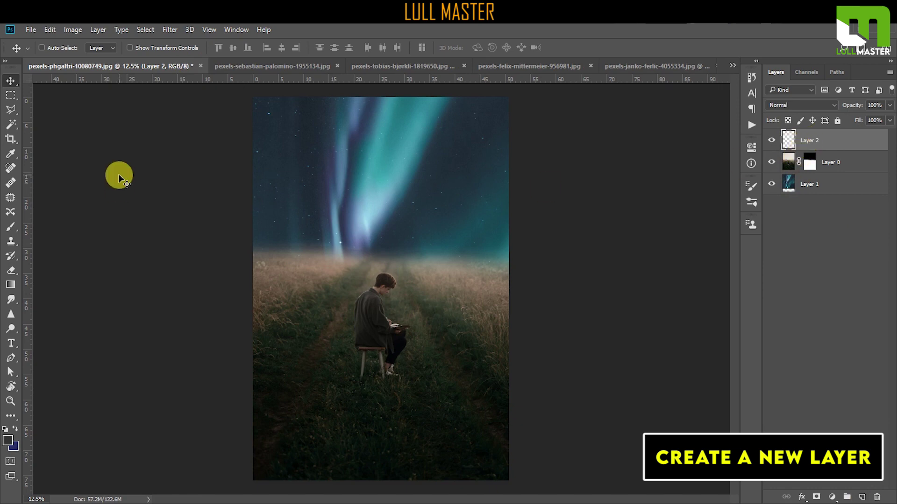
pyautogui.click(11, 95)
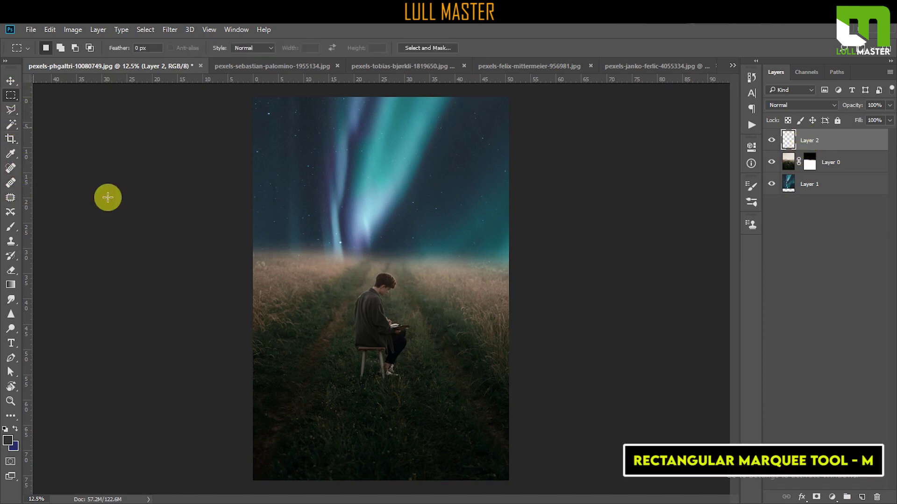
pyautogui.moveTo(233, 214); pyautogui.dragTo(535, 290)
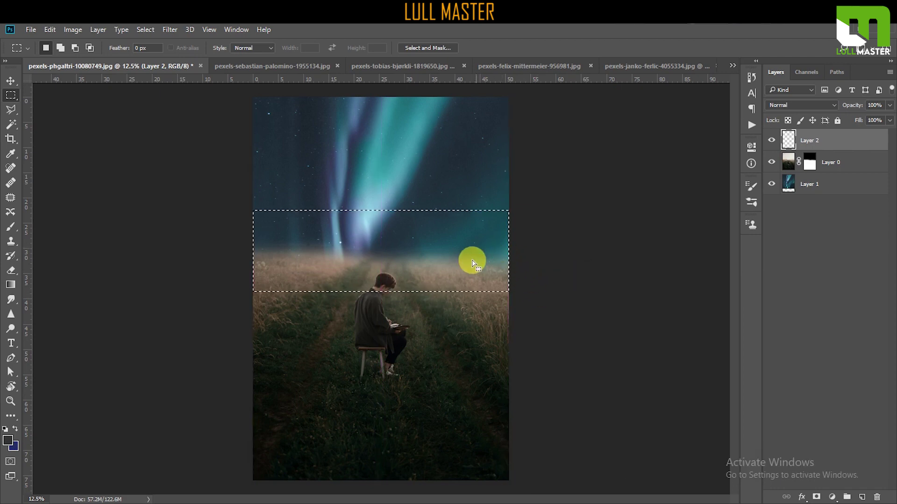
pyautogui.click(8, 439)
pyautogui.moveTo(635, 306); pyautogui.dragTo(558, 342)
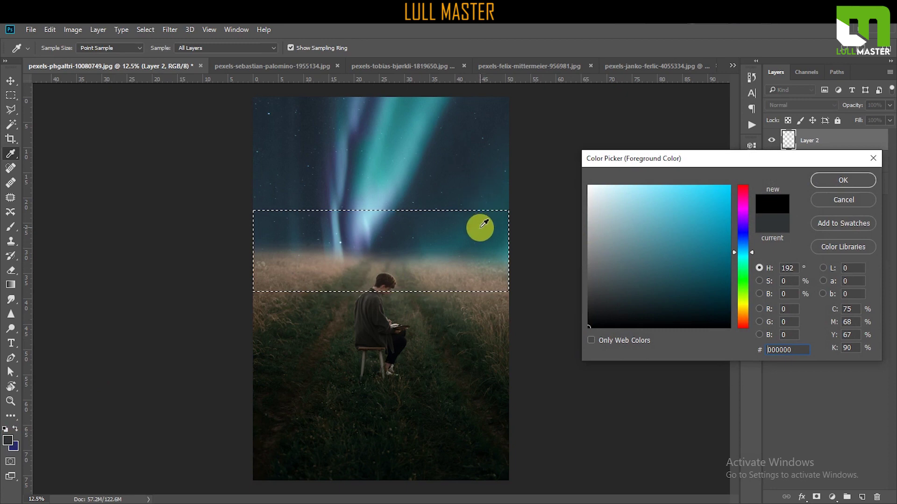
pyautogui.click(501, 237)
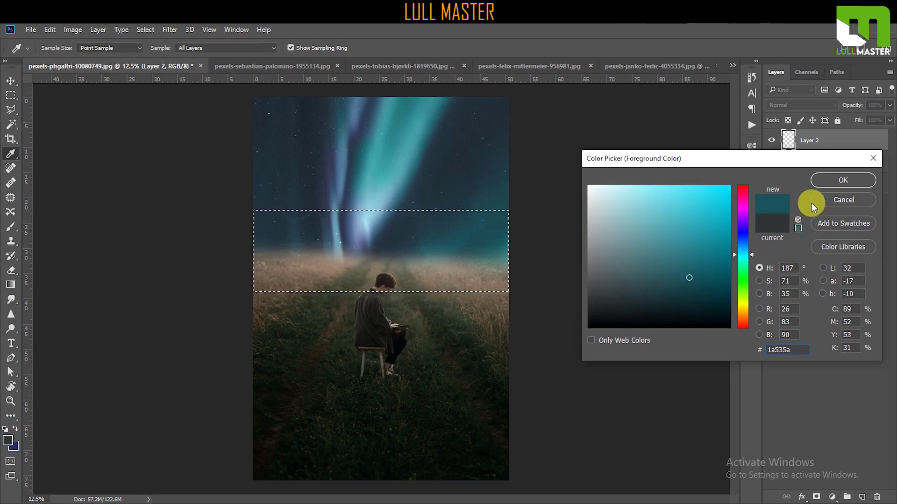
pyautogui.click(497, 174)
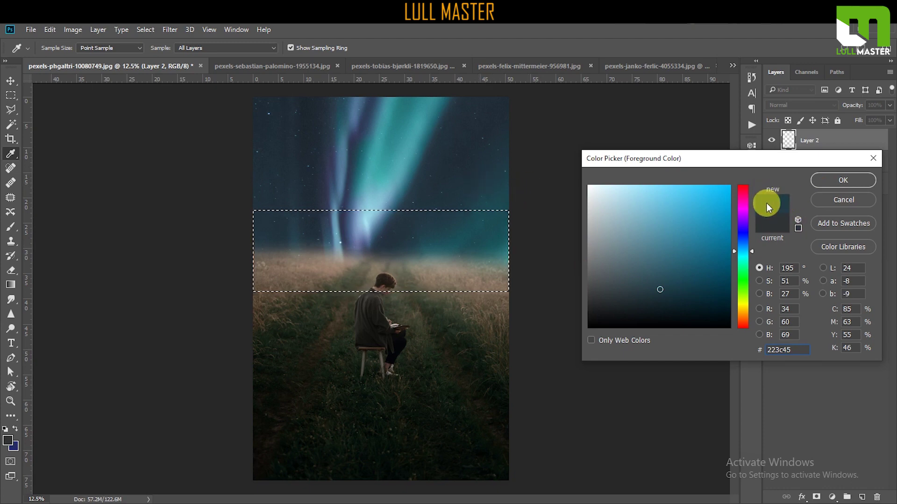
pyautogui.click(835, 182)
pyautogui.press('m')
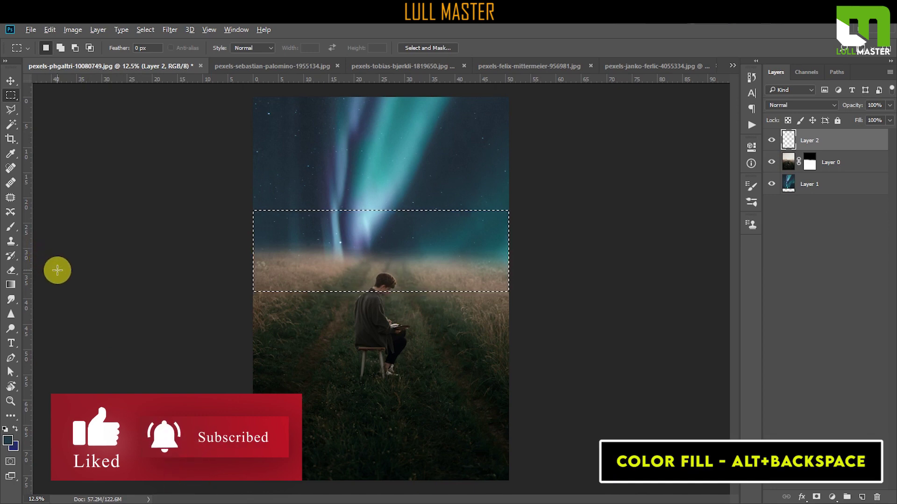
pyautogui.hotkey('alt', 'BackSpace')
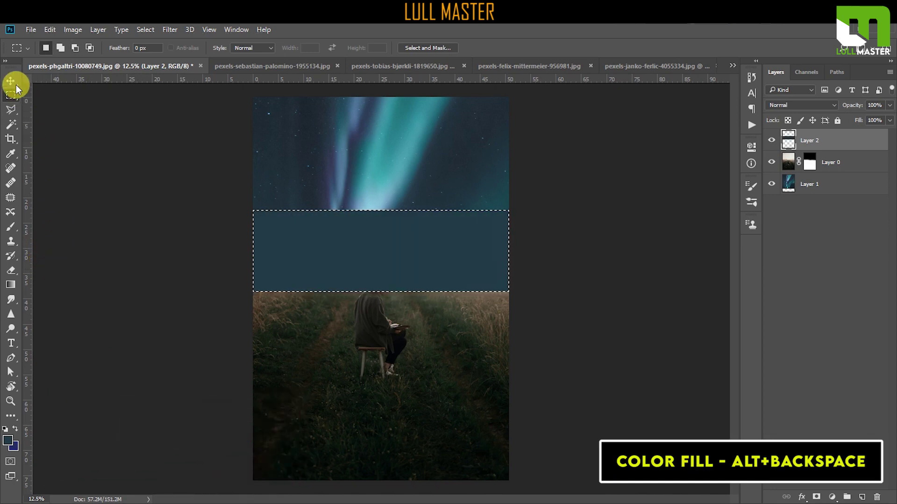
# Step: Apply a 263.1-pixel Gaussian Blur to the band to make soft mist
pyautogui.click(13, 82)
pyautogui.click(170, 30)
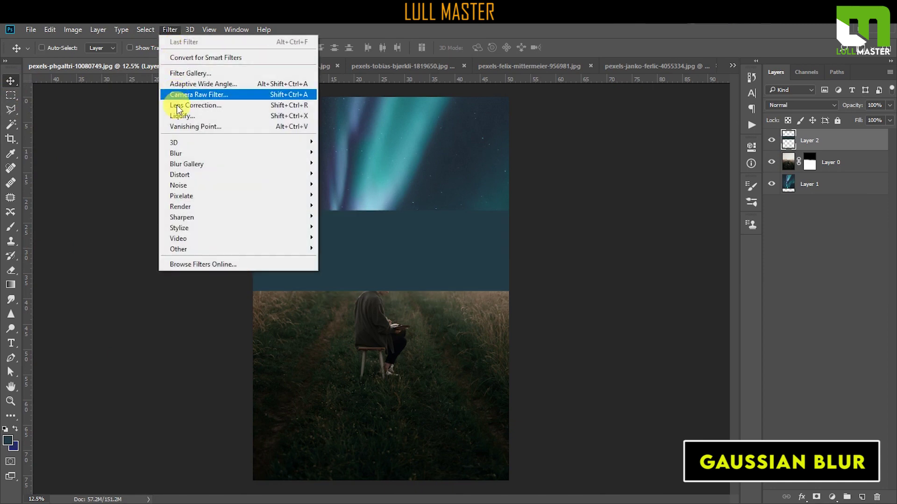
pyautogui.click(345, 196)
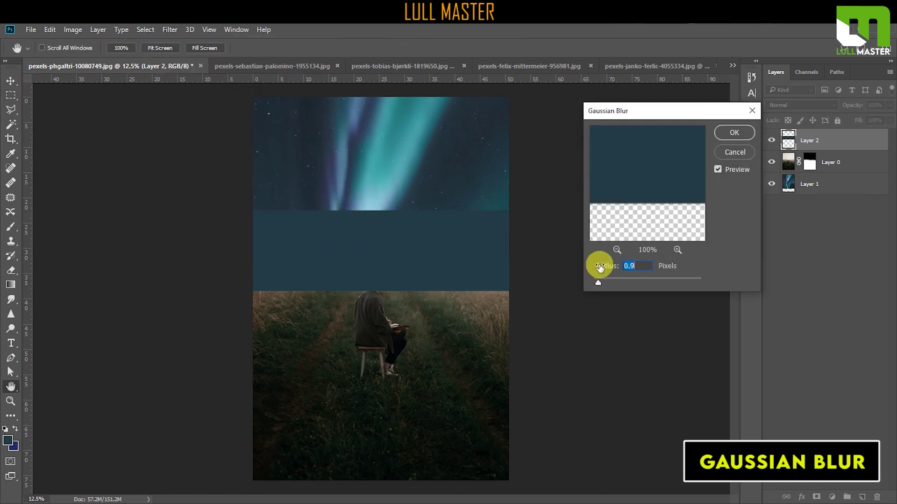
pyautogui.moveTo(618, 279); pyautogui.dragTo(692, 280)
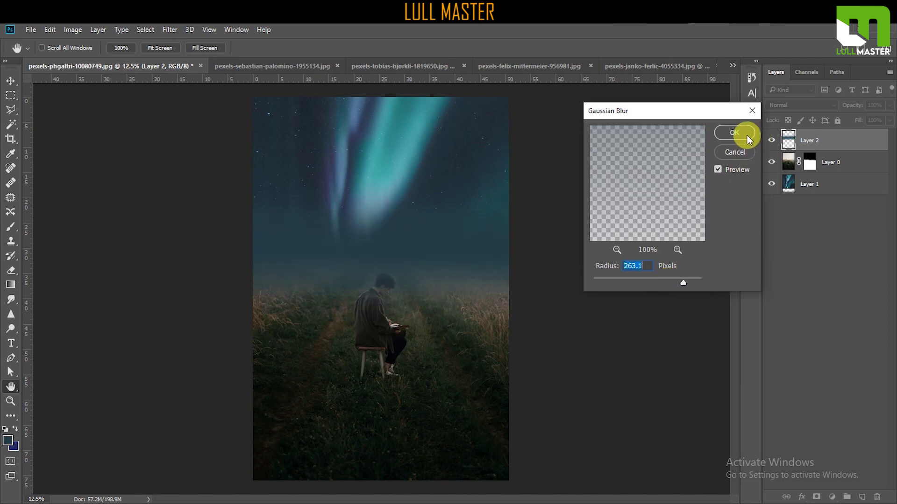
pyautogui.click(735, 133)
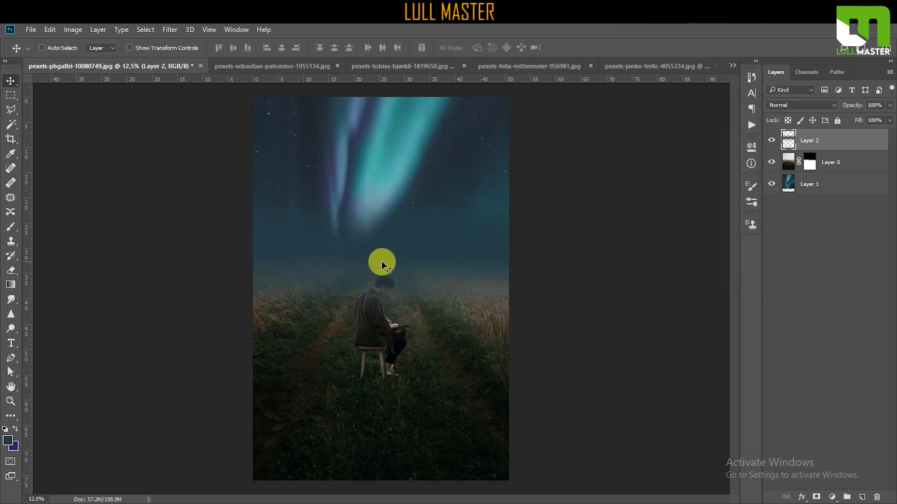
# Step: Shift the mist right, lower the field photo, and raise the aurora layer
pyautogui.moveTo(368, 263); pyautogui.dragTo(421, 267)
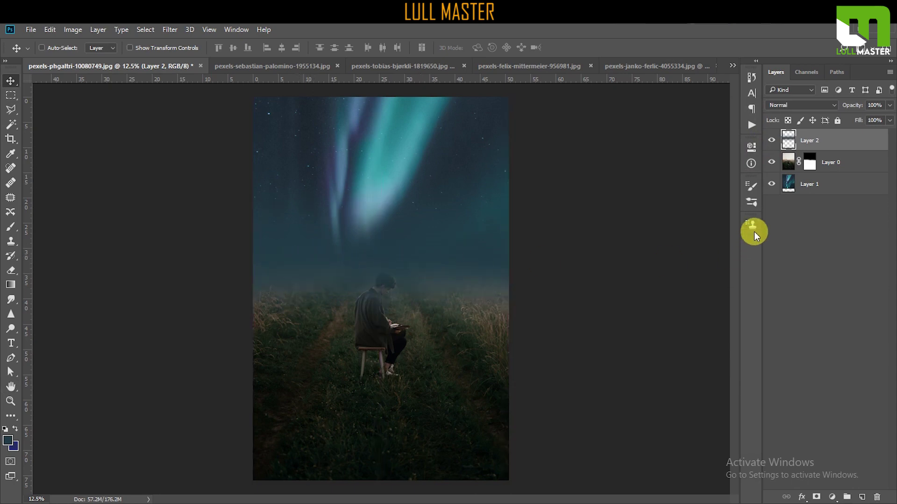
pyautogui.click(790, 167)
pyautogui.moveTo(424, 394)
pyautogui.mouseDown()
pyautogui.moveTo(425, 425)
pyautogui.moveTo(423, 410)
pyautogui.mouseUp()
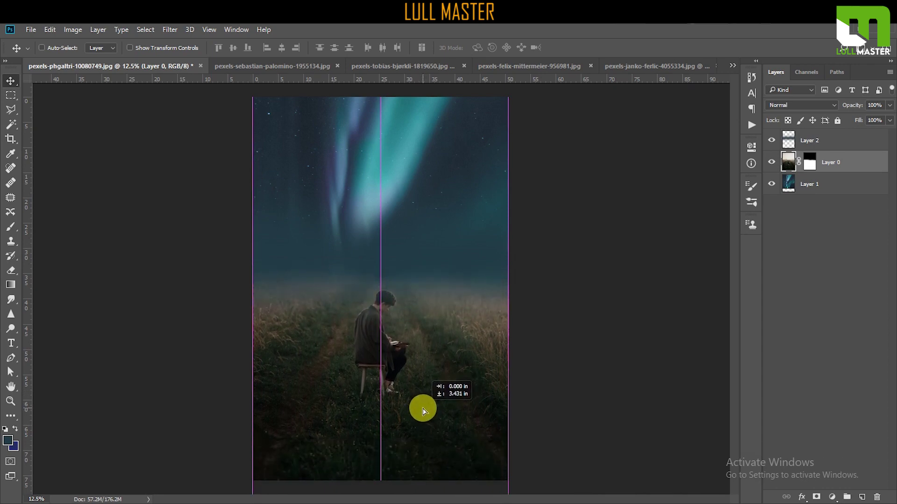
pyautogui.click(789, 184)
pyautogui.moveTo(537, 283); pyautogui.dragTo(510, 208)
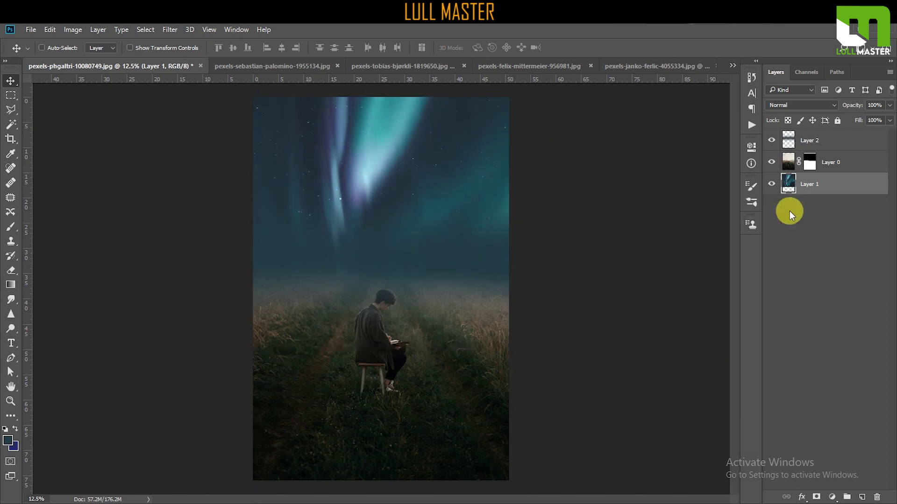
# Step: Apply Color Balance -86, 0, +27 to the field layer for a cyan-blue tint
pyautogui.click(788, 161)
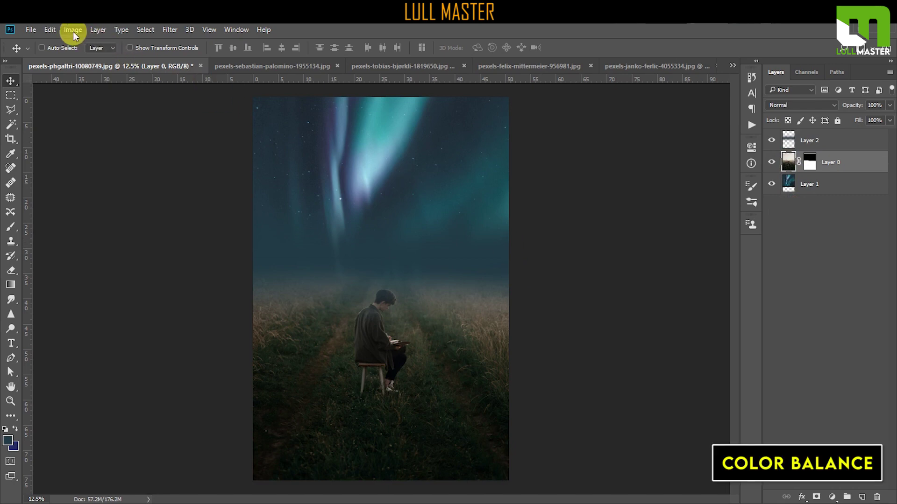
pyautogui.click(73, 32)
pyautogui.moveTo(90, 58)
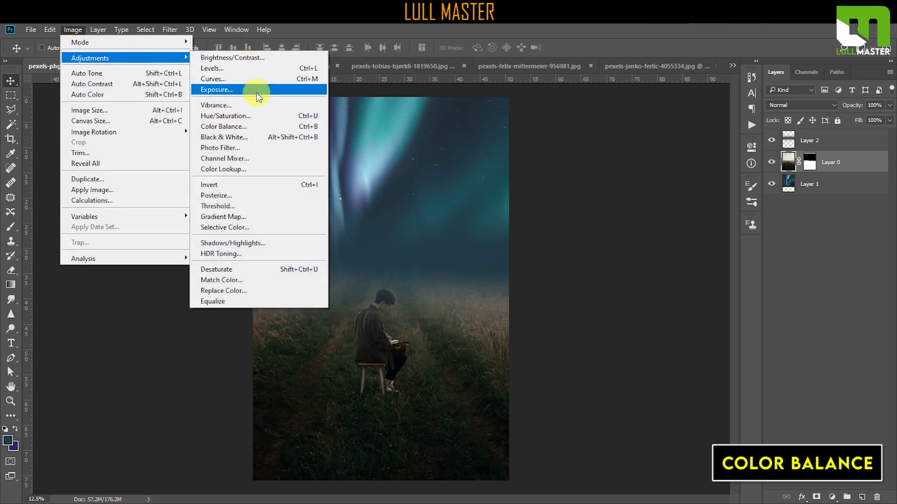
pyautogui.click(251, 125)
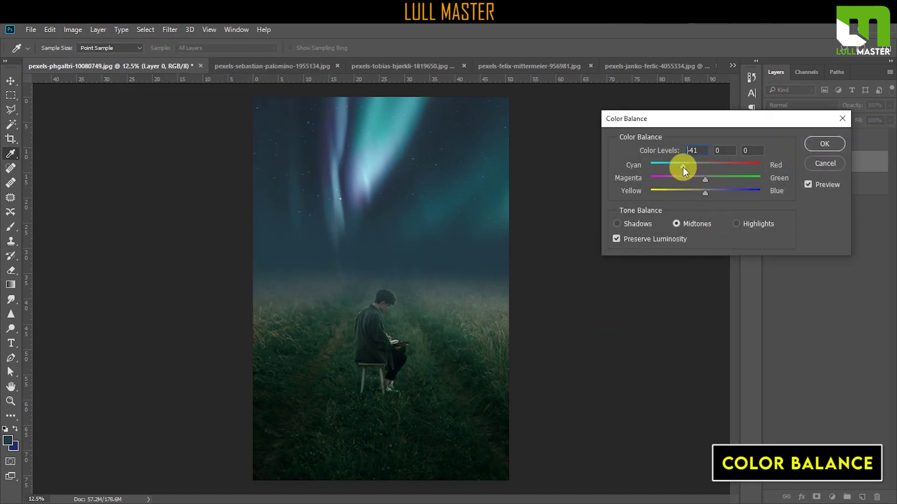
pyautogui.moveTo(704, 194); pyautogui.dragTo(719, 193)
pyautogui.moveTo(683, 171); pyautogui.dragTo(657, 170)
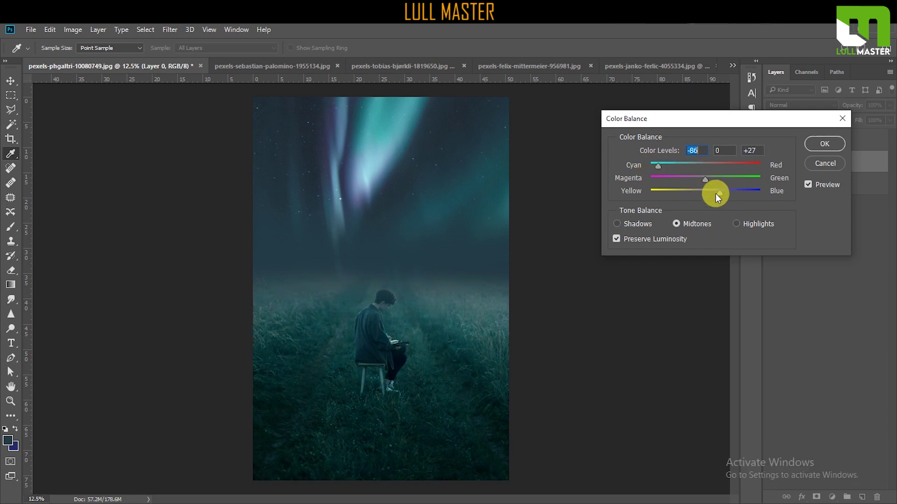
pyautogui.click(813, 144)
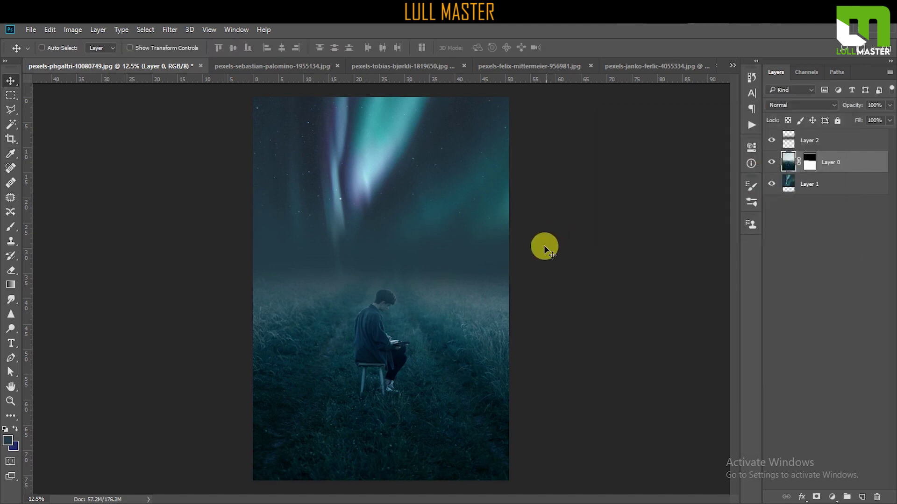
# Step: Set the field layer's Brightness to -21 and Contrast to 50
pyautogui.click(73, 30)
pyautogui.moveTo(90, 58)
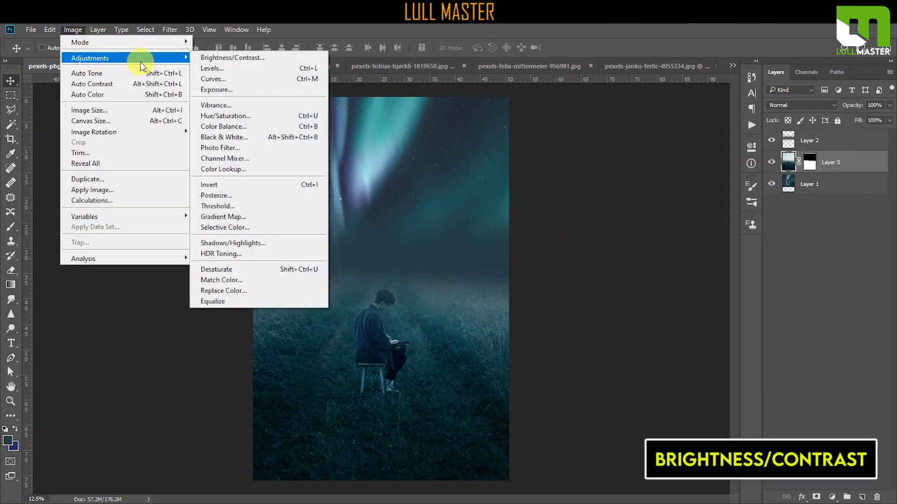
pyautogui.click(225, 58)
pyautogui.moveTo(642, 177); pyautogui.dragTo(640, 177)
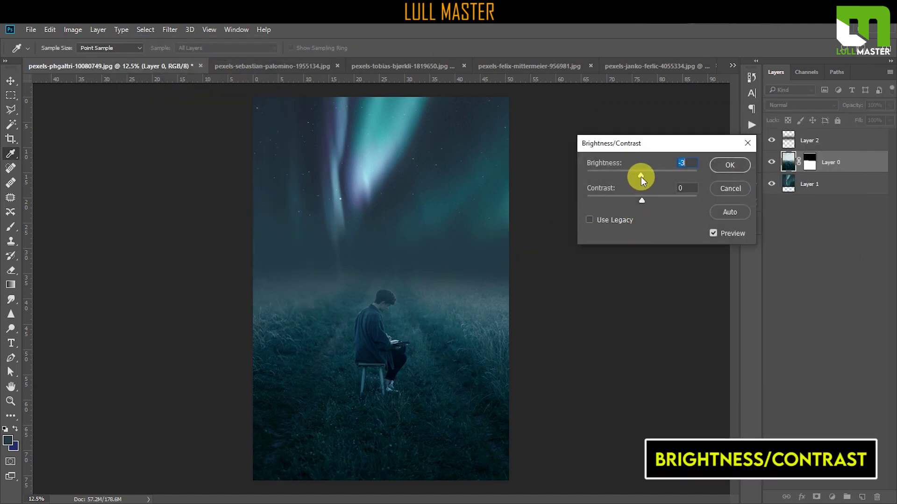
pyautogui.moveTo(657, 206); pyautogui.dragTo(670, 205)
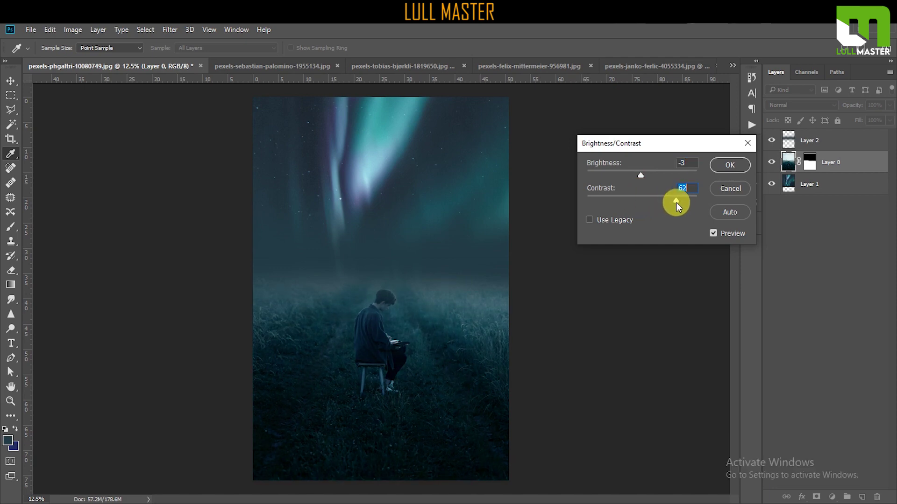
pyautogui.click(729, 165)
# Step: Drag the mountain road photo in as Layer 3 and scale it to about 91.6% to fill the canvas
pyautogui.press('v')
pyautogui.click(266, 65)
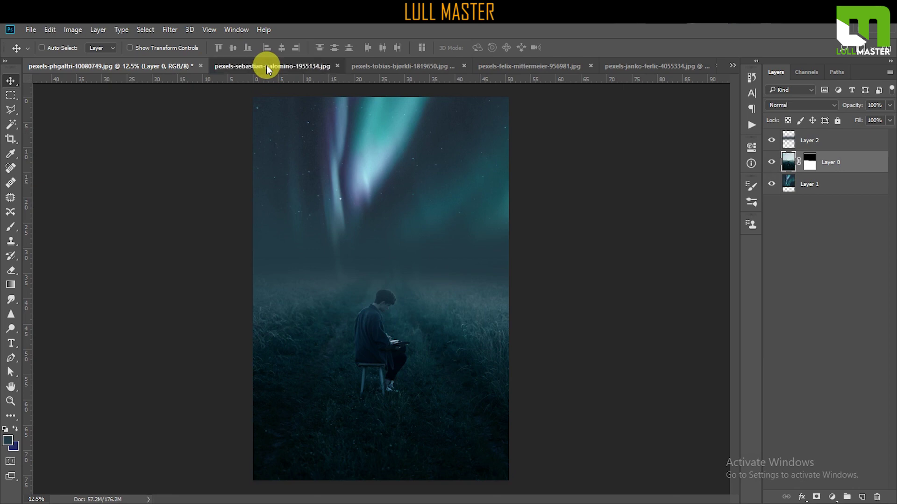
pyautogui.moveTo(368, 254)
pyautogui.mouseDown()
pyautogui.moveTo(324, 223)
pyautogui.moveTo(384, 260)
pyautogui.mouseUp()
pyautogui.moveTo(407, 309); pyautogui.dragTo(405, 320)
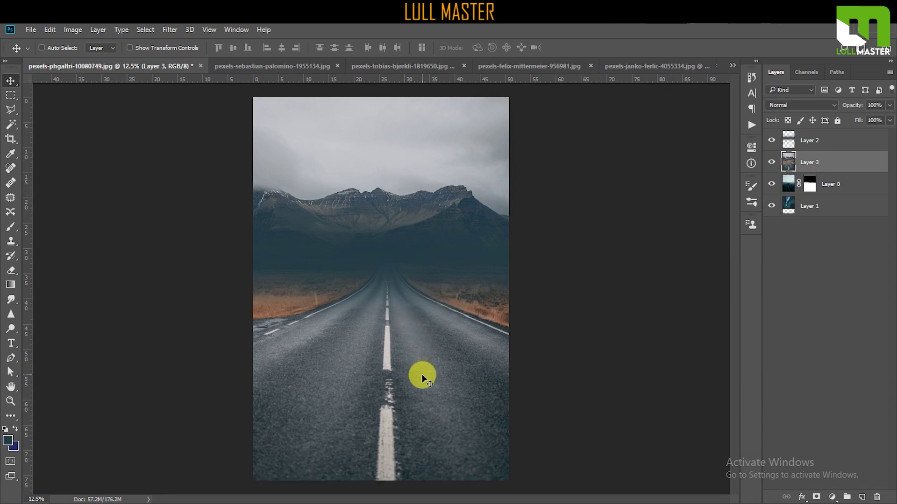
pyautogui.click(69, 29)
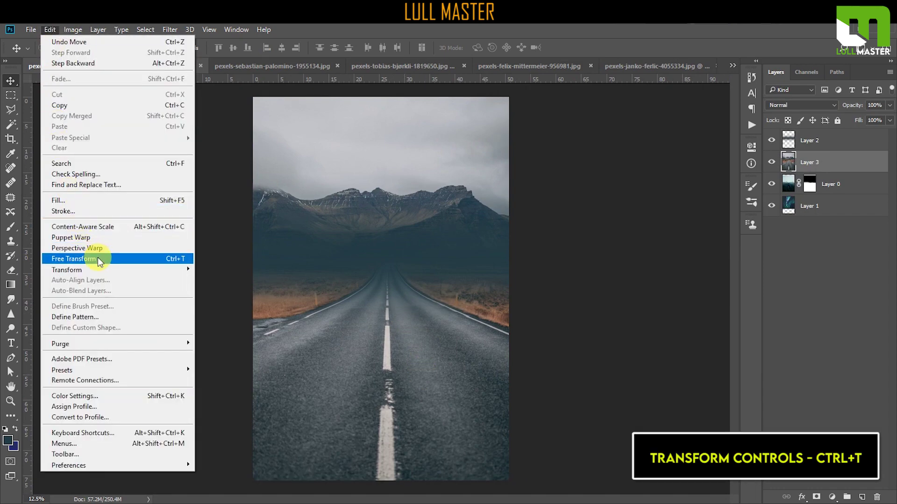
pyautogui.click(87, 258)
pyautogui.moveTo(520, 480); pyautogui.dragTo(475, 420)
pyautogui.moveTo(400, 321)
pyautogui.mouseDown()
pyautogui.moveTo(411, 380)
pyautogui.moveTo(411, 359)
pyautogui.mouseUp()
pyautogui.moveTo(491, 456); pyautogui.dragTo(514, 477)
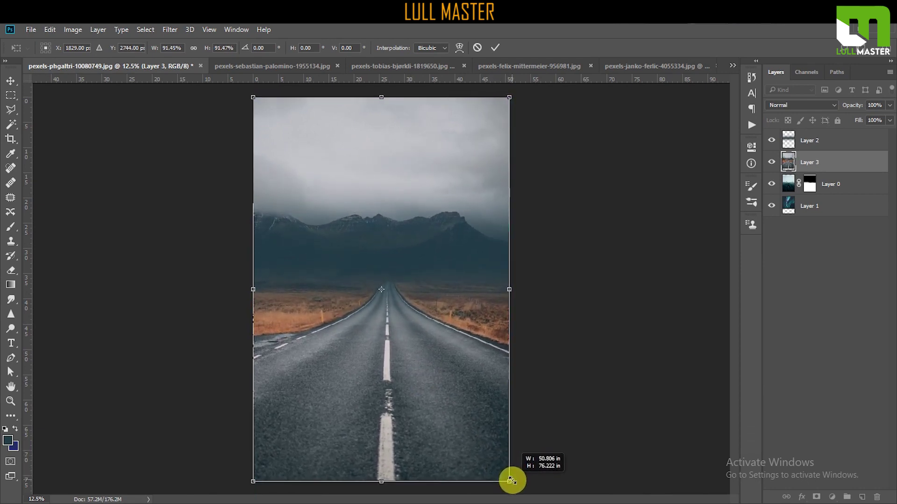
pyautogui.click(494, 48)
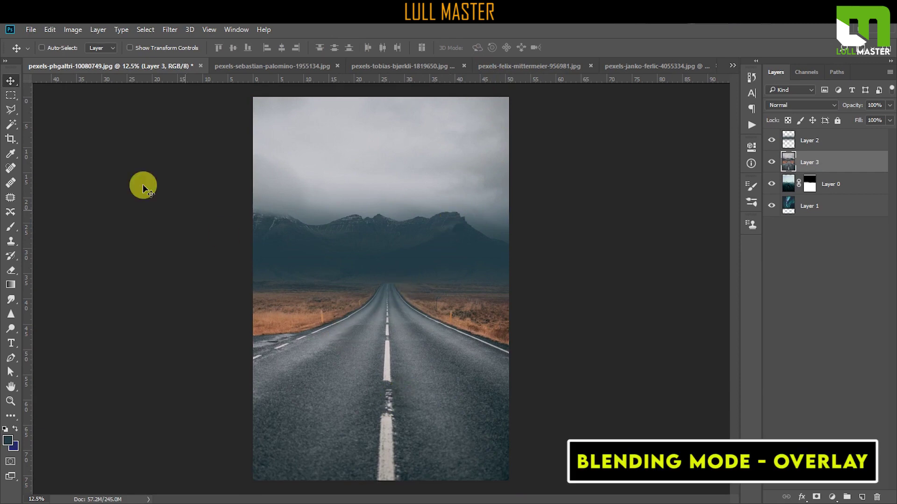
# Step: Set Layer 3 to Overlay and erase the road, leaving a faint mountain ridge on the horizon
pyautogui.click(792, 107)
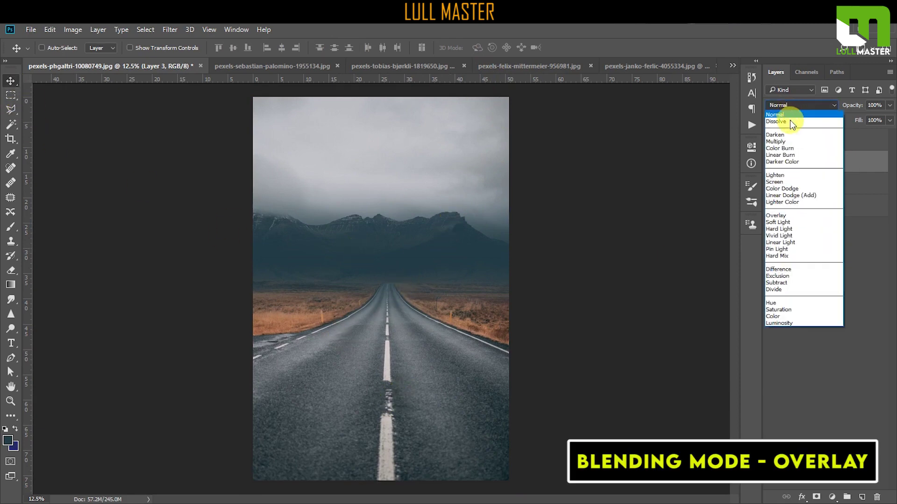
pyautogui.click(780, 215)
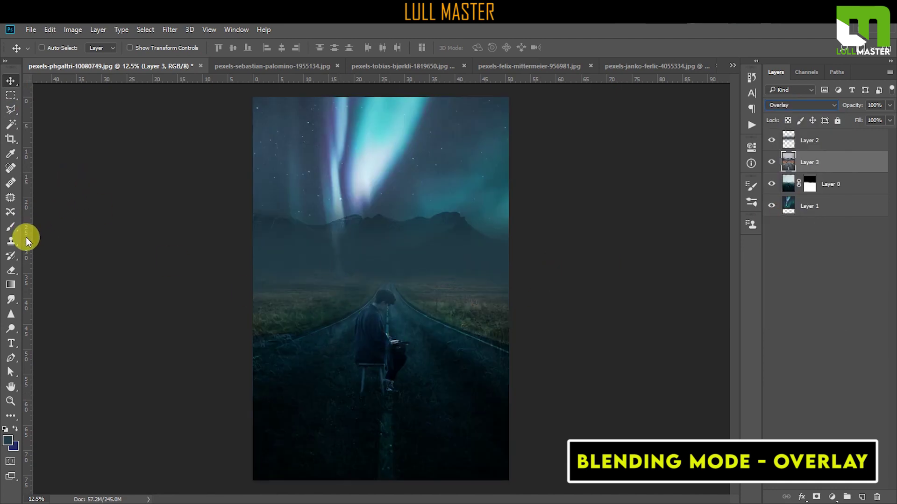
pyautogui.click(11, 270)
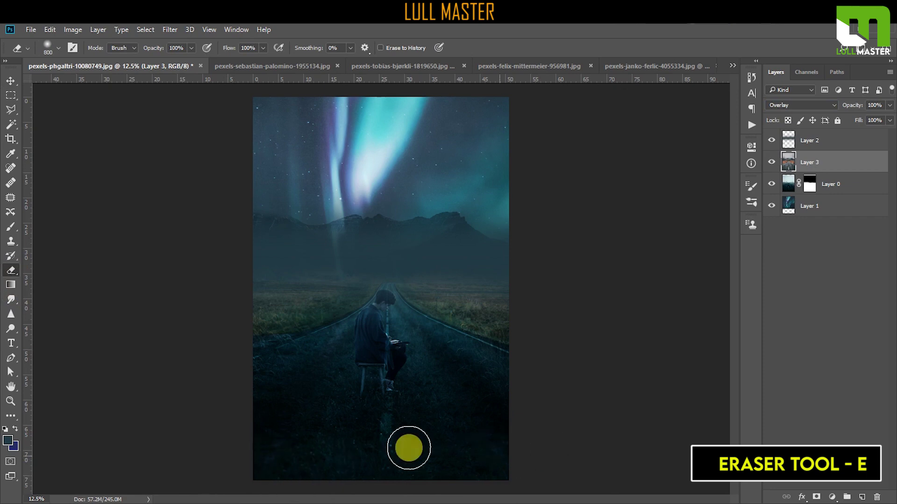
pyautogui.moveTo(261, 369)
pyautogui.mouseDown()
pyautogui.moveTo(296, 350)
pyautogui.moveTo(278, 351)
pyautogui.moveTo(483, 320)
pyautogui.moveTo(296, 320)
pyautogui.moveTo(382, 306)
pyautogui.moveTo(403, 318)
pyautogui.moveTo(495, 314)
pyautogui.moveTo(268, 315)
pyautogui.moveTo(417, 312)
pyautogui.moveTo(341, 299)
pyautogui.moveTo(334, 242)
pyautogui.moveTo(339, 309)
pyautogui.moveTo(315, 260)
pyautogui.moveTo(282, 242)
pyautogui.moveTo(419, 240)
pyautogui.moveTo(417, 298)
pyautogui.moveTo(352, 273)
pyautogui.moveTo(496, 308)
pyautogui.moveTo(462, 273)
pyautogui.moveTo(551, 287)
pyautogui.mouseUp()
pyautogui.click(789, 204)
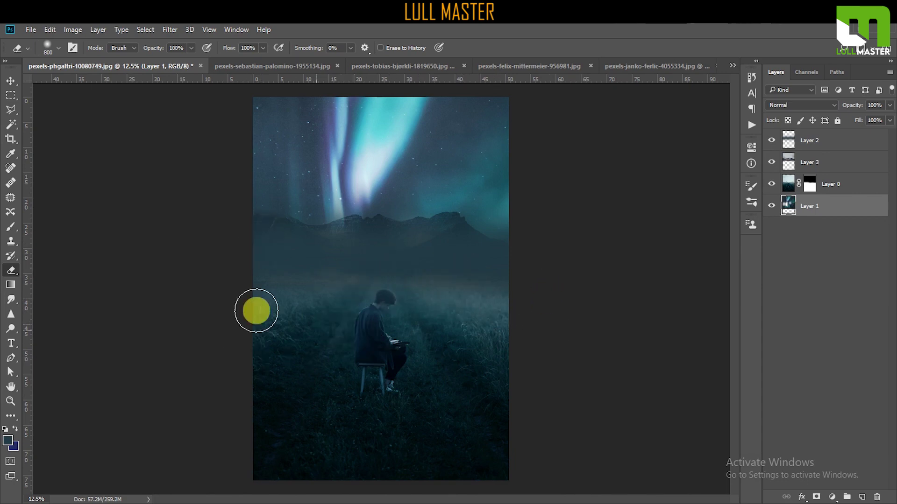
pyautogui.click(11, 81)
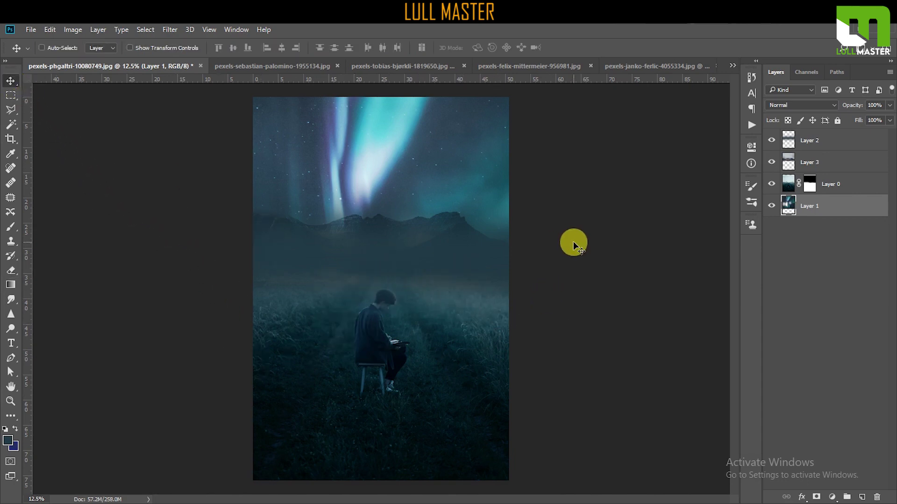
# Step: Copy a strip across the bottom of Layer 0 copy onto new Layer 4
pyautogui.click(789, 189)
pyautogui.press('m')
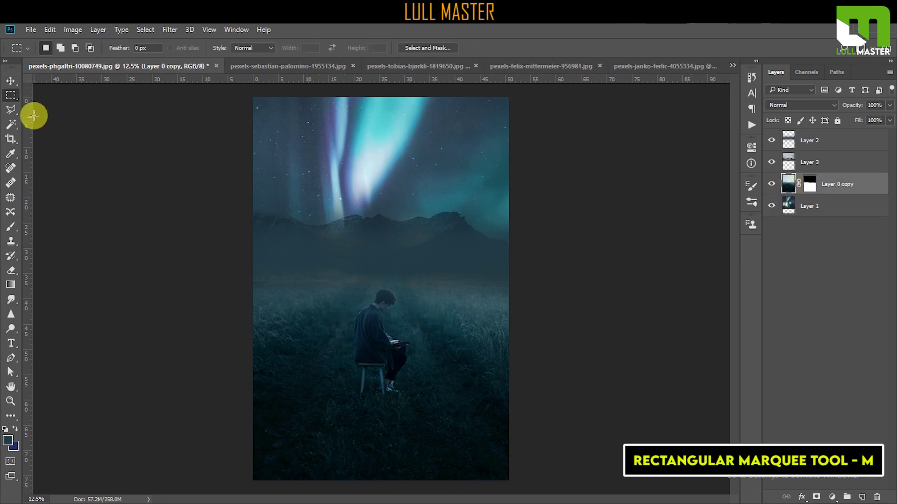
pyautogui.moveTo(216, 399); pyautogui.dragTo(534, 496)
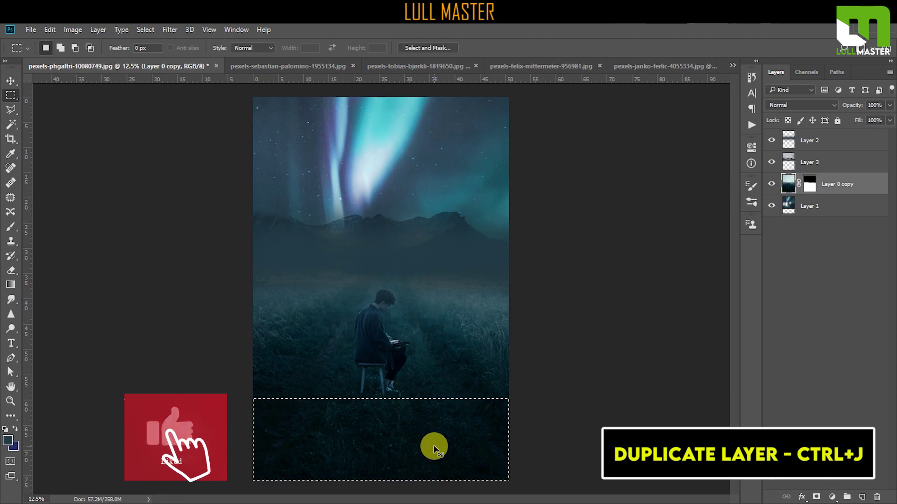
pyautogui.hotkey('ctrl', 'j')
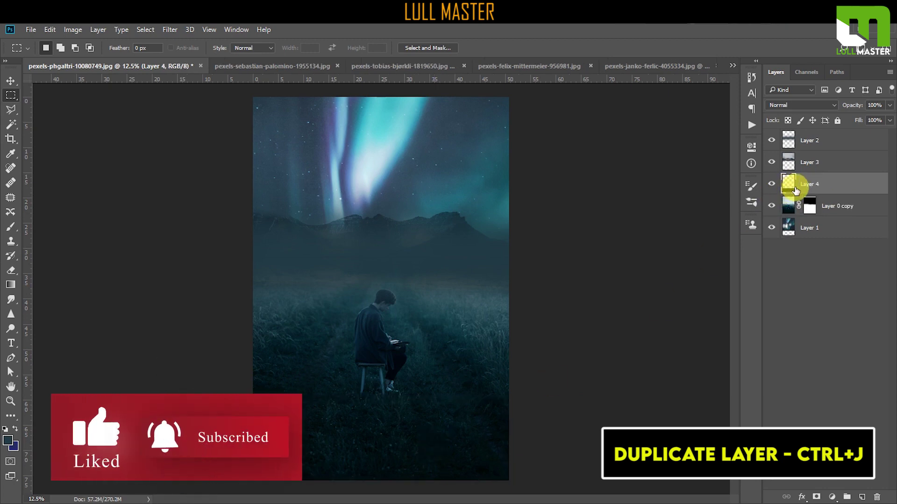
# Step: Apply a Motion Blur with angle 90° and distance 748 px to the strip
pyautogui.click(170, 29)
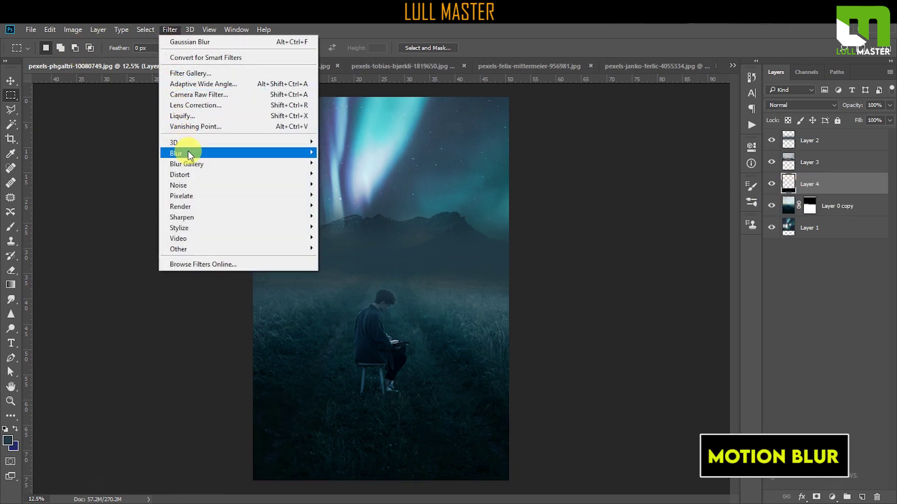
pyautogui.moveTo(238, 153)
pyautogui.click(343, 218)
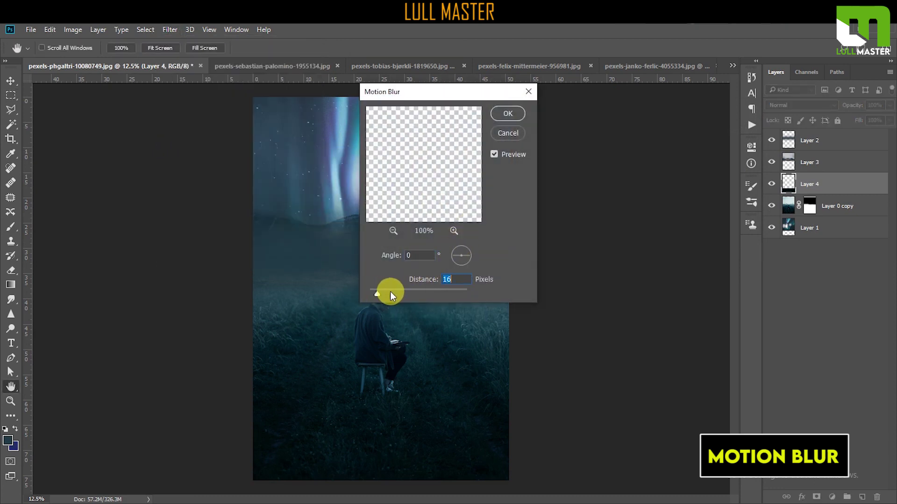
pyautogui.moveTo(414, 294); pyautogui.dragTo(442, 289)
pyautogui.click(461, 261)
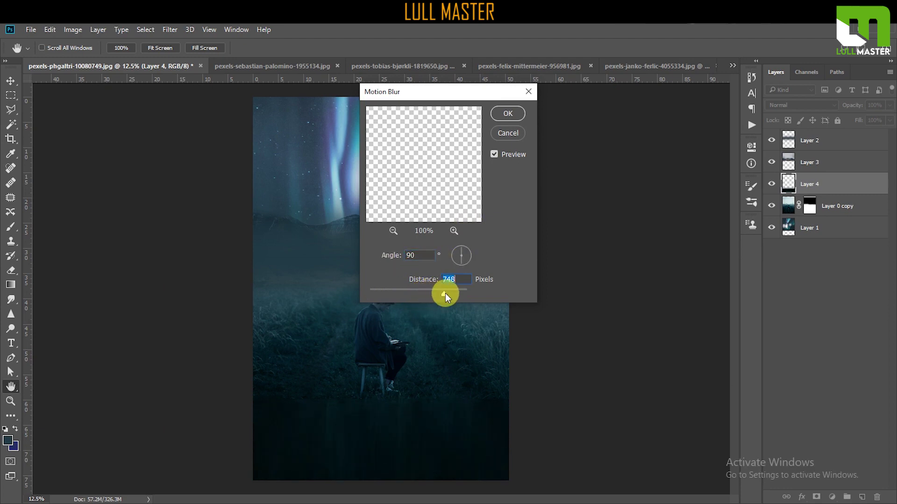
pyautogui.click(508, 113)
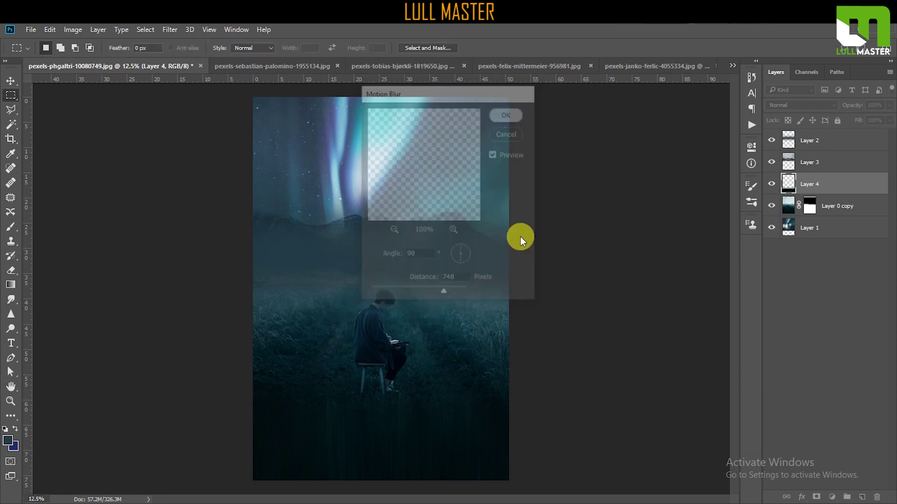
# Step: Copy the man and the field around him from Layer 0 copy onto a new layer
pyautogui.press('v')
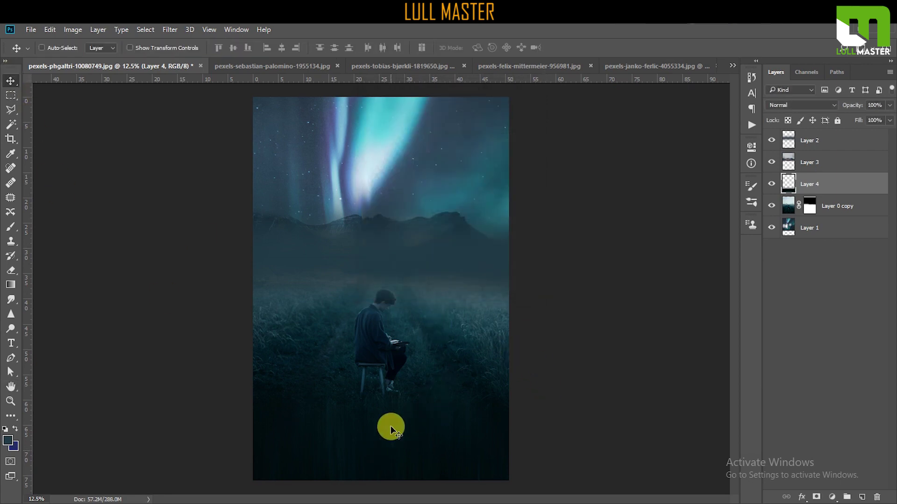
pyautogui.click(789, 211)
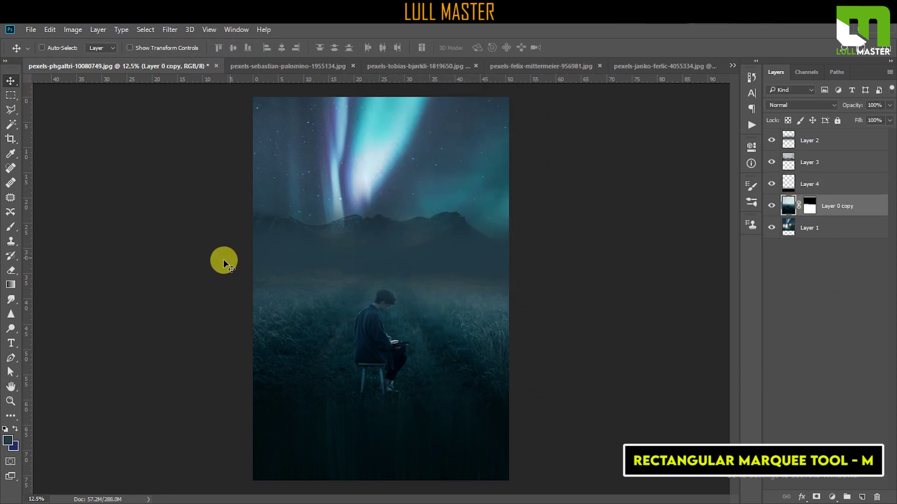
pyautogui.click(16, 94)
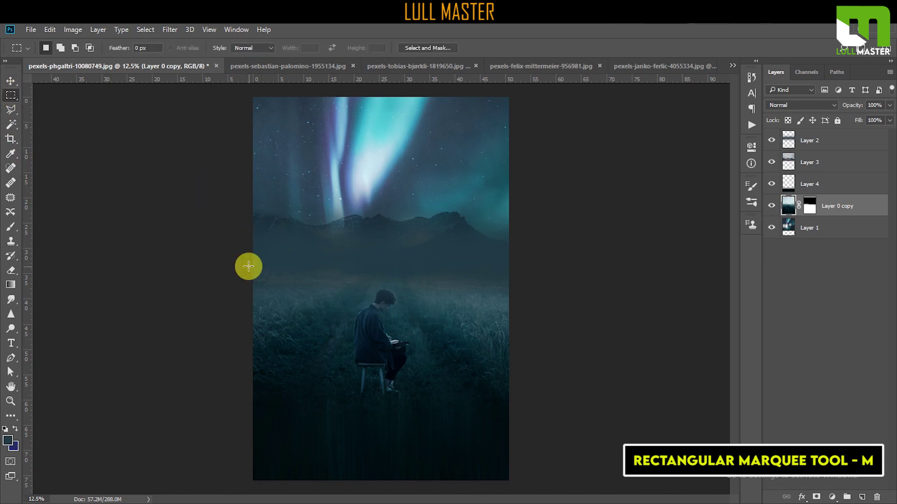
pyautogui.moveTo(245, 259); pyautogui.dragTo(515, 401)
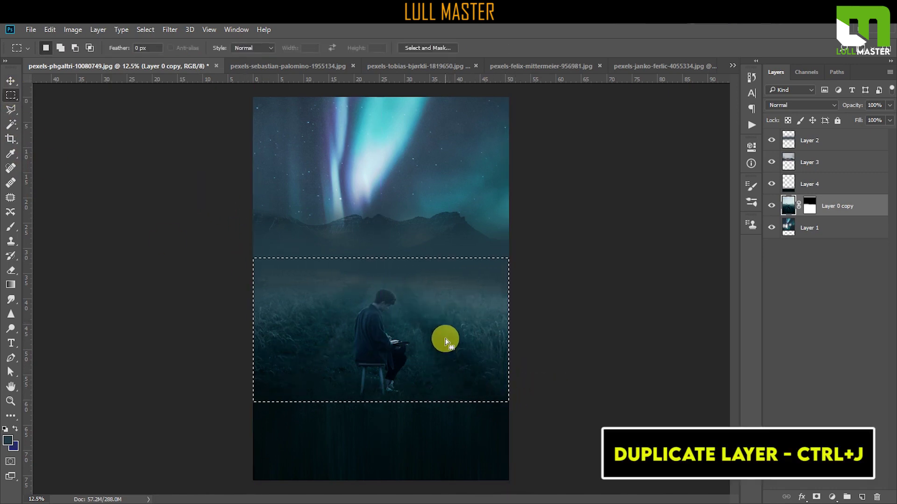
pyautogui.hotkey('ctrl', 'j')
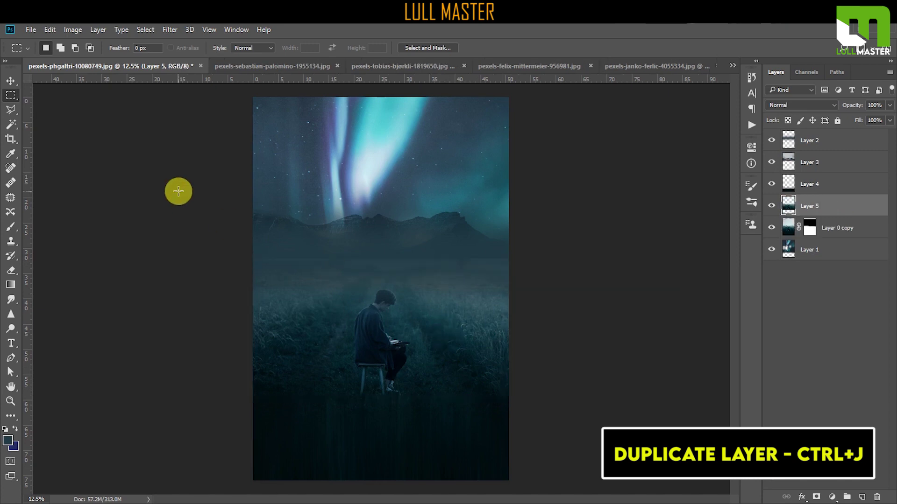
# Step: Flip the copied layer vertically and move it down below the man
pyautogui.press('v')
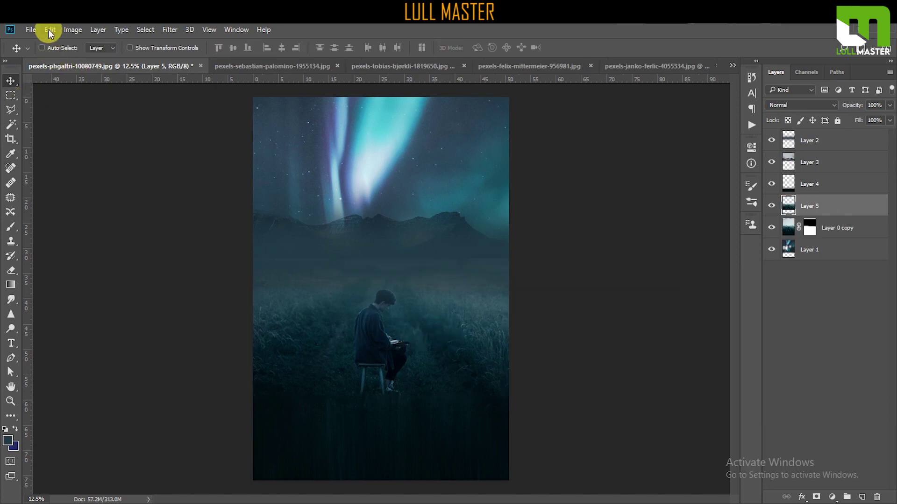
pyautogui.click(48, 29)
pyautogui.click(177, 259)
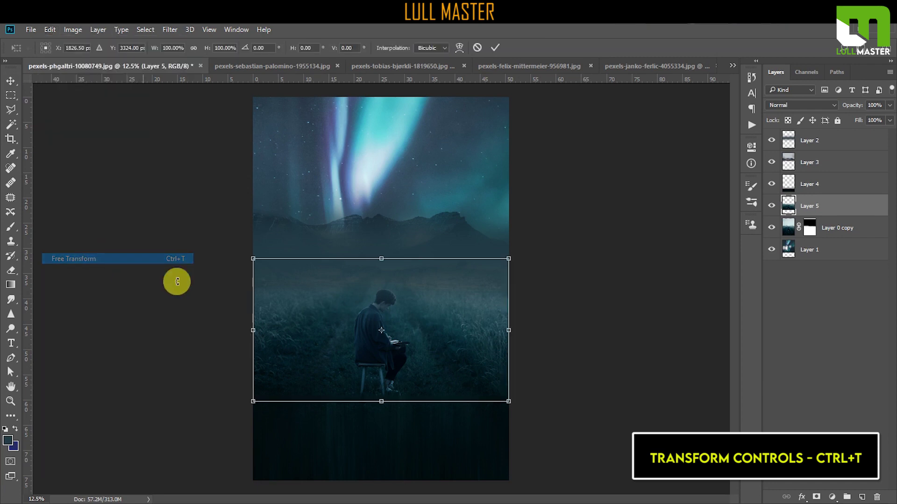
pyautogui.rightClick(455, 311)
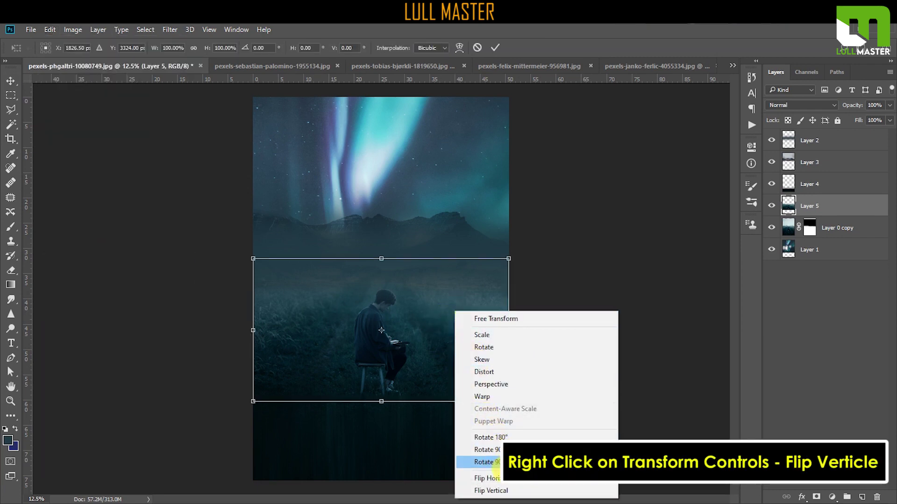
pyautogui.click(490, 490)
pyautogui.moveTo(451, 319); pyautogui.dragTo(456, 449)
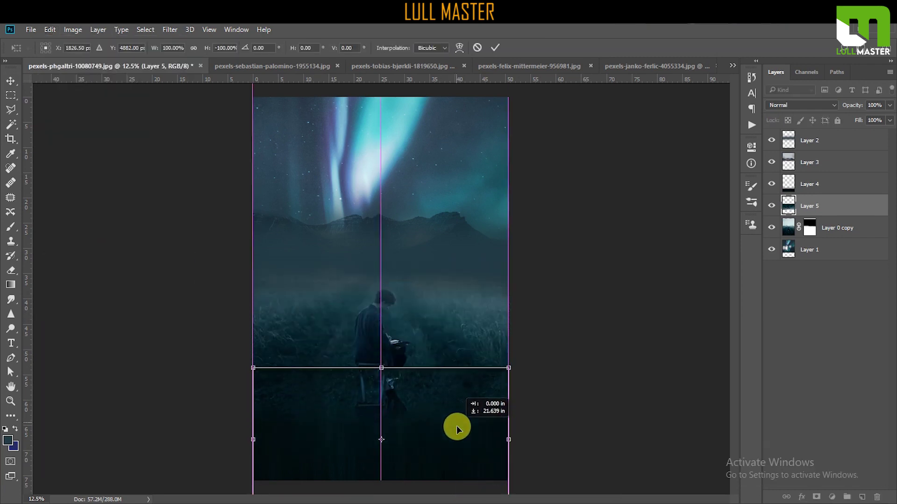
pyautogui.click(495, 48)
# Step: Stack the reflection above Layer 4 and fine-tune its position at the bottom
pyautogui.moveTo(808, 206); pyautogui.dragTo(795, 187)
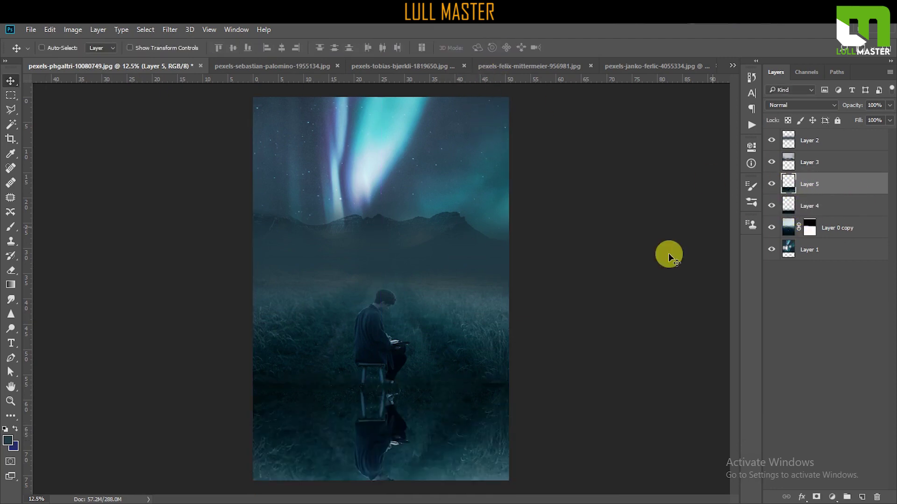
pyautogui.moveTo(438, 418); pyautogui.dragTo(439, 438)
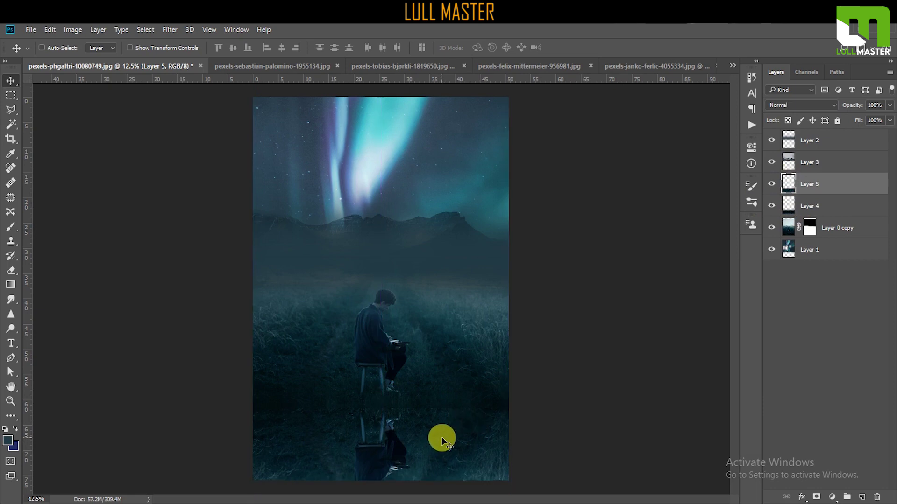
pyautogui.moveTo(441, 438); pyautogui.dragTo(443, 458)
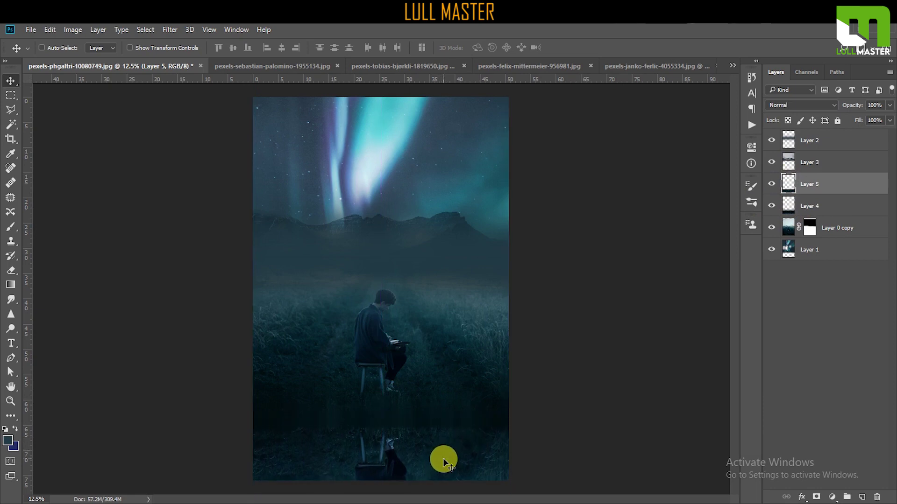
pyautogui.hotkey('shift', 'Up')
pyautogui.hotkey('shift', 'Up')
pyautogui.hotkey('shift', 'Up')
pyautogui.hotkey('shift', 'Up')
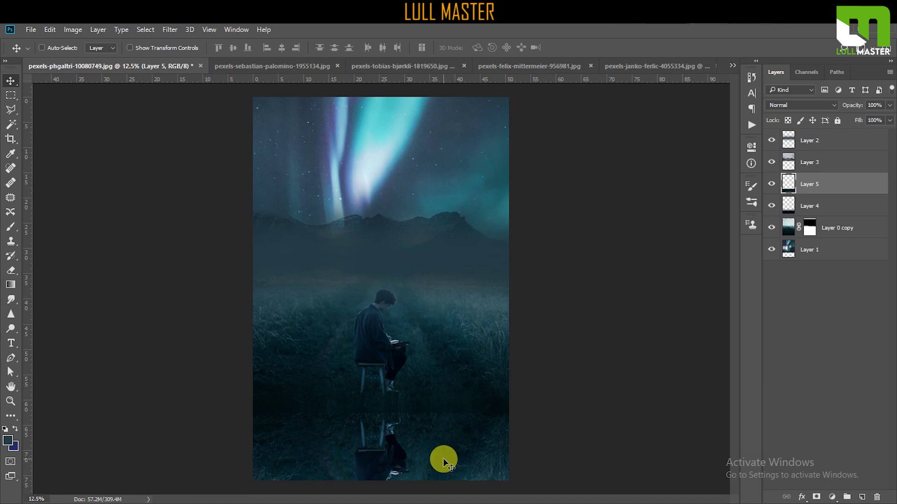
pyautogui.hotkey('shift', 'Up')
pyautogui.hotkey('shift', 'Up')
# Step: Apply the 90°, 748 px Motion Blur to the reflection layer
pyautogui.click(173, 29)
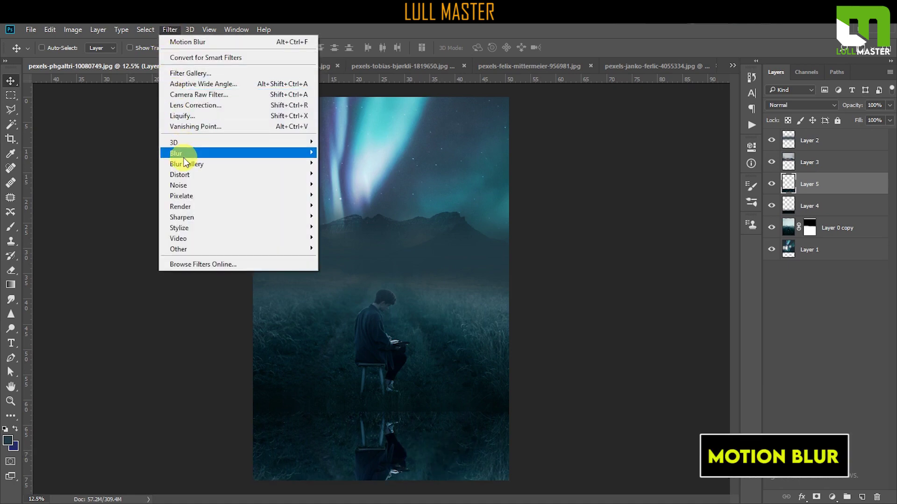
pyautogui.moveTo(175, 153)
pyautogui.click(353, 217)
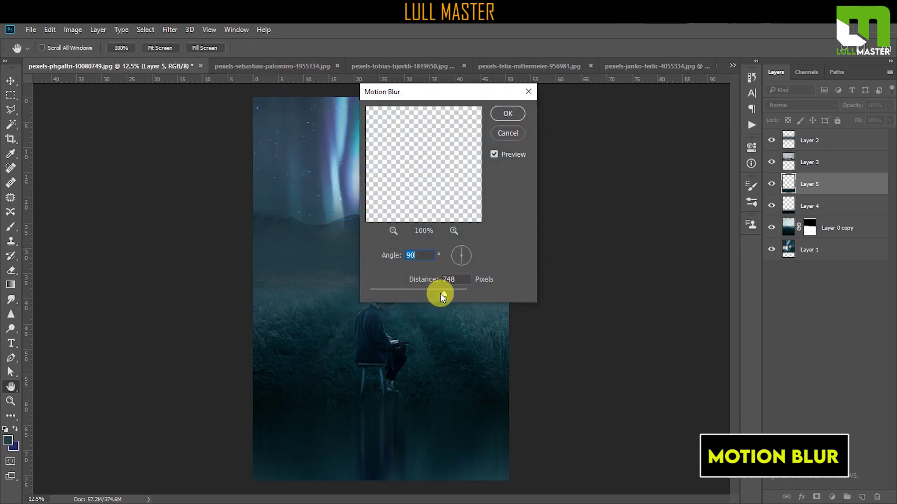
pyautogui.click(508, 114)
# Step: Add a stray empty Layer 6 above Layer 3, then undo it
pyautogui.click(11, 95)
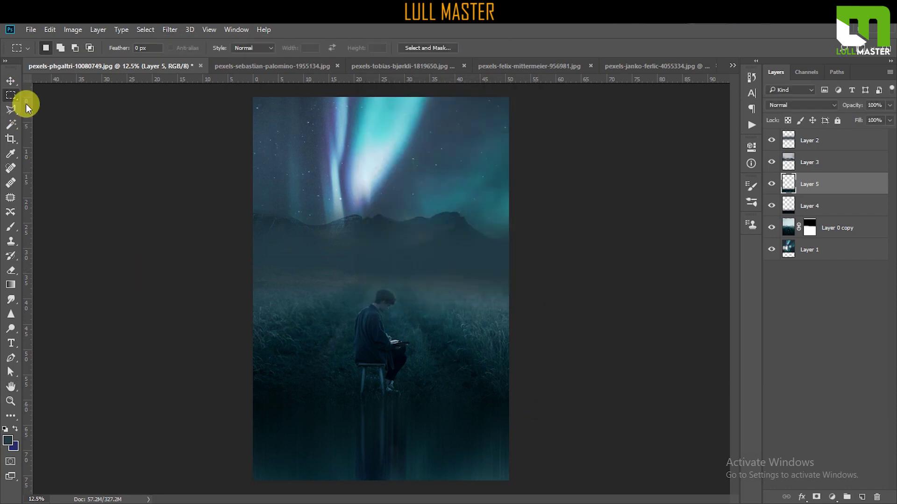
pyautogui.click(862, 498)
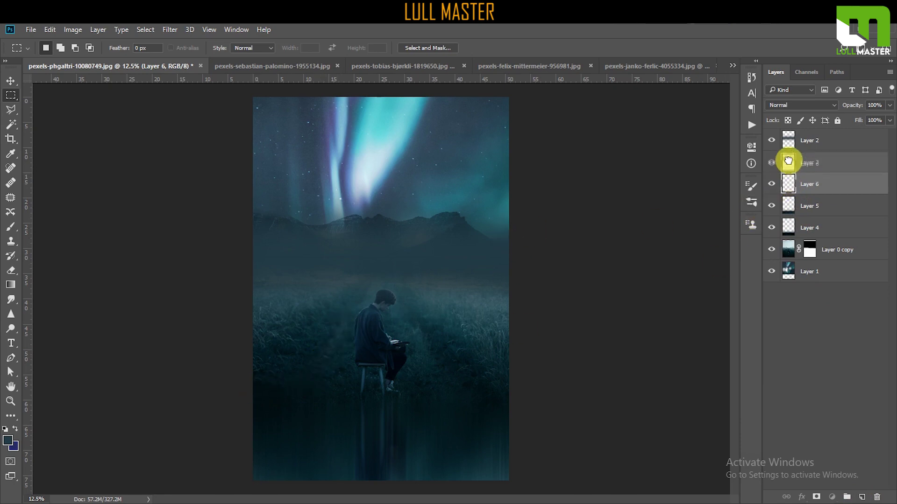
pyautogui.moveTo(784, 188); pyautogui.dragTo(786, 152)
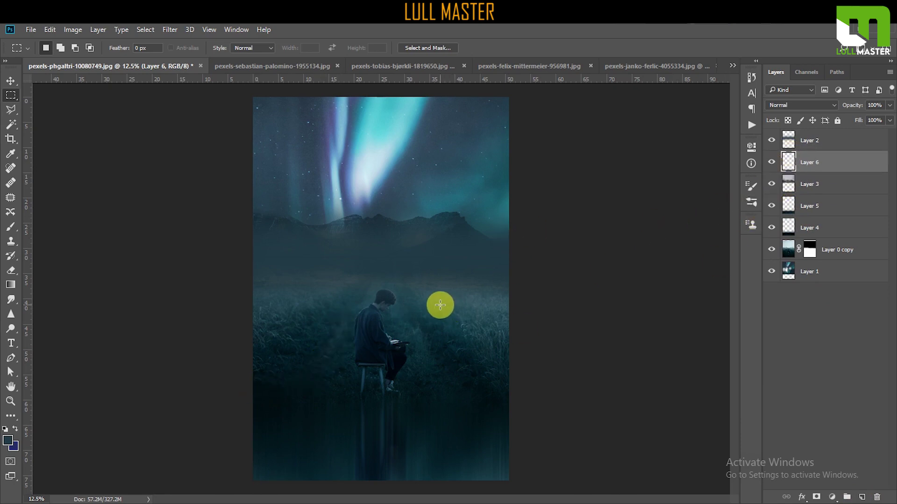
pyautogui.hotkey('ctrl', 'alt', 'z')
pyautogui.hotkey('ctrl', 'alt', 'z')
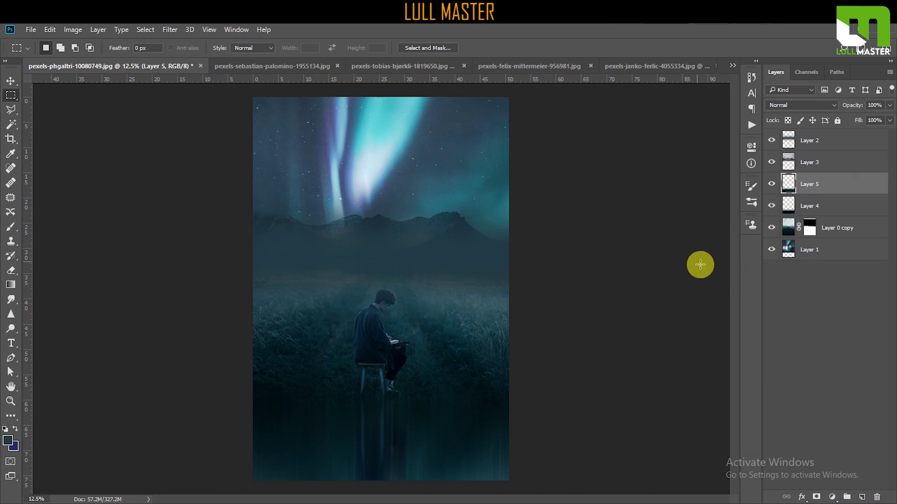
pyautogui.click(10, 80)
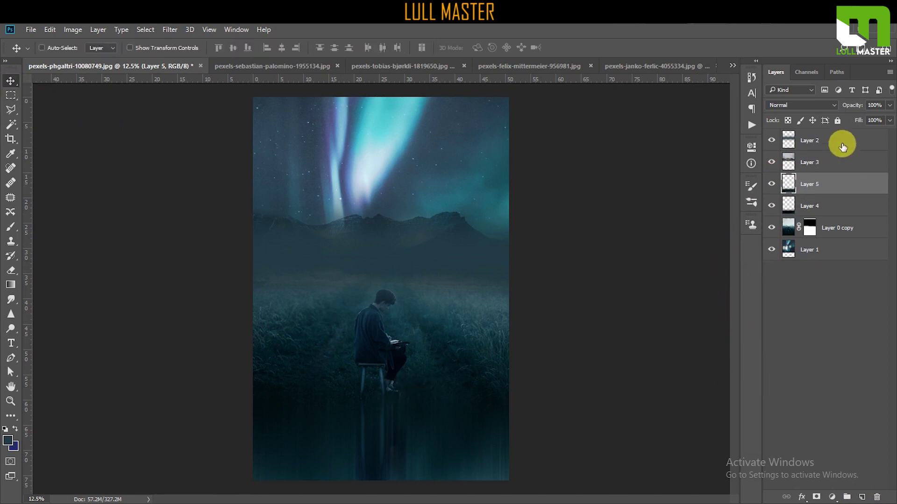
# Step: Duplicate the fog layer as Layer 2 copy, move it down and squash it into a thin band
pyautogui.click(790, 140)
pyautogui.rightClick(805, 149)
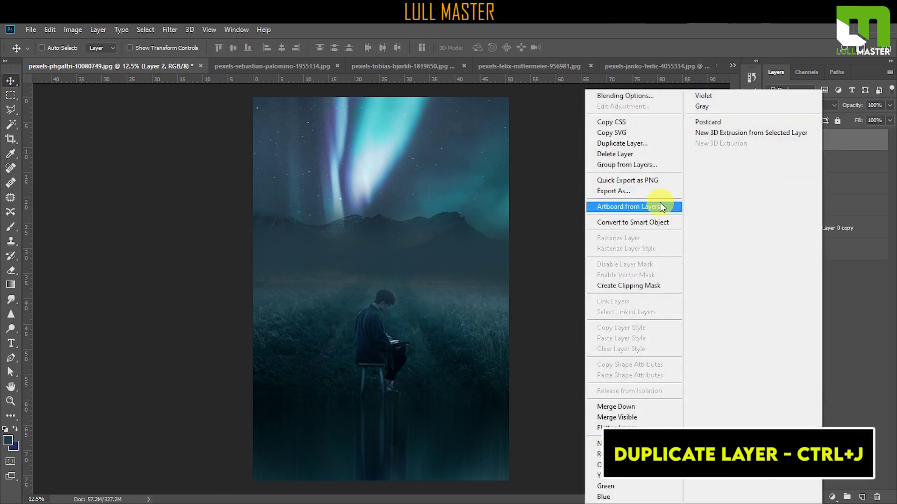
pyautogui.click(634, 143)
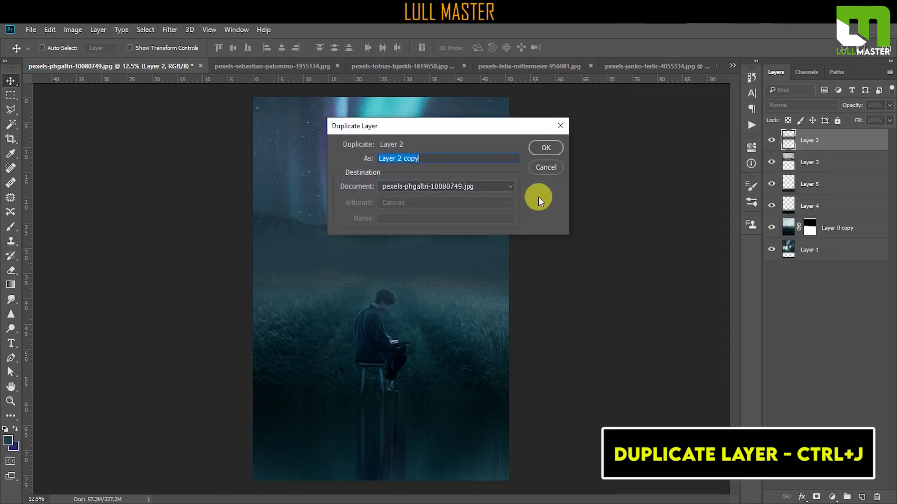
pyautogui.click(547, 147)
pyautogui.moveTo(440, 251); pyautogui.dragTo(442, 363)
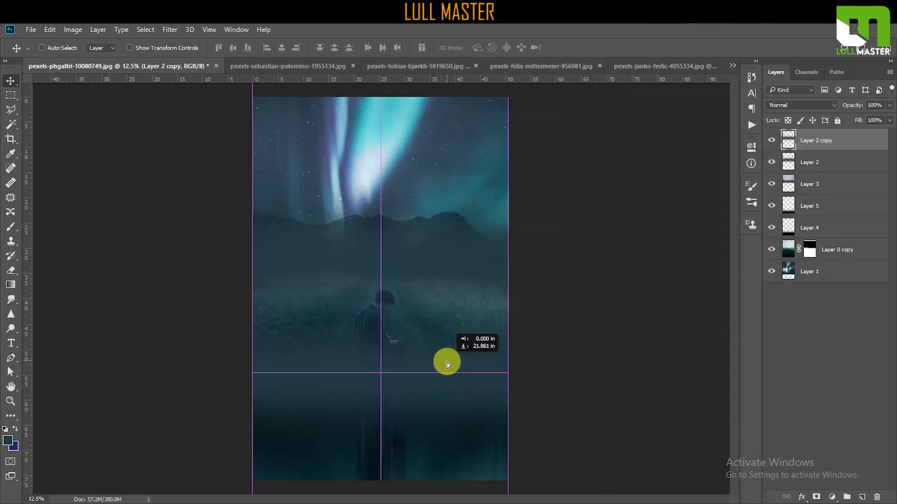
pyautogui.click(49, 30)
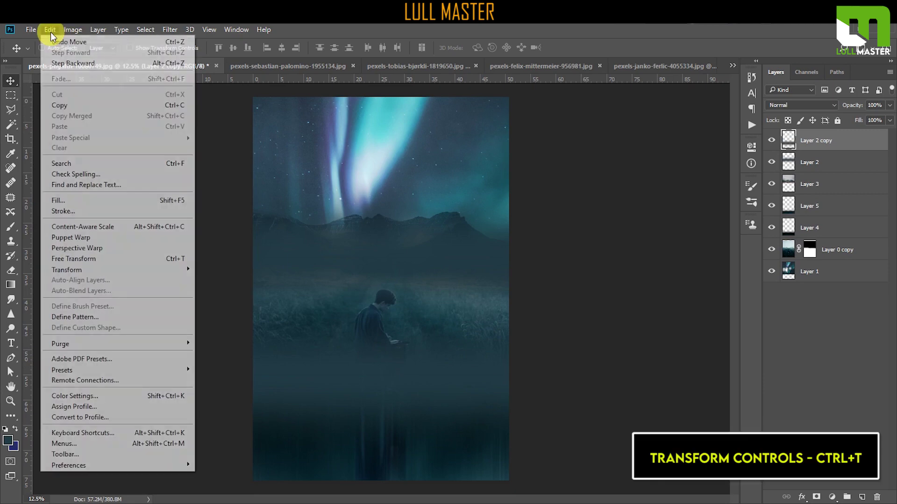
pyautogui.click(73, 259)
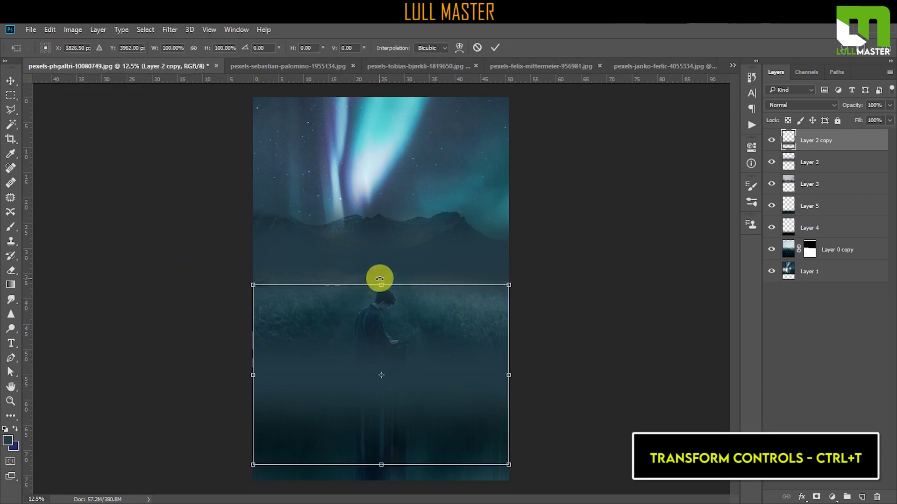
pyautogui.moveTo(381, 286)
pyautogui.mouseDown()
pyautogui.moveTo(382, 366)
pyautogui.moveTo(404, 401)
pyautogui.moveTo(382, 375)
pyautogui.mouseUp()
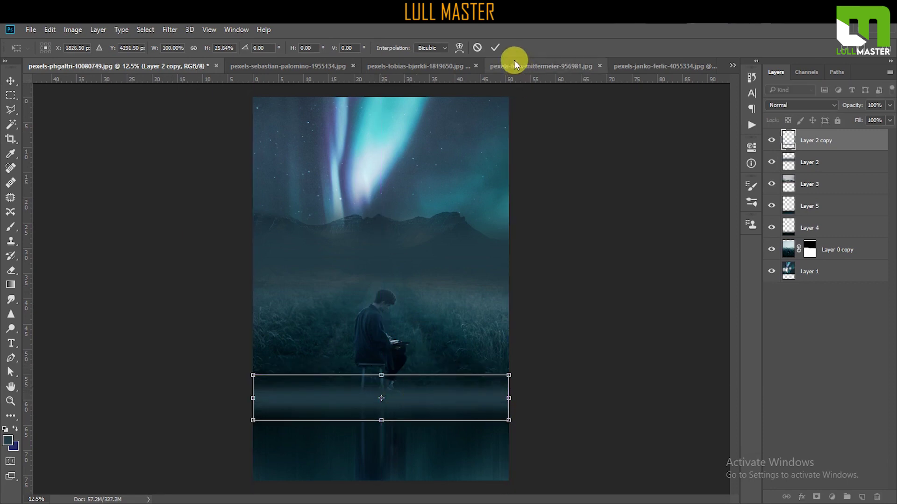
pyautogui.press('Return')
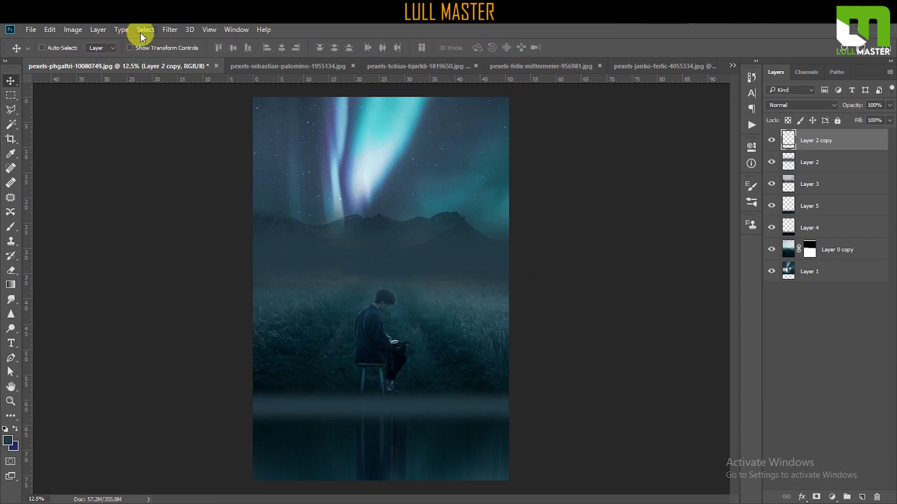
# Step: Gaussian-blur the squashed fog copy at a 161.8-pixel radius
pyautogui.click(169, 30)
pyautogui.moveTo(176, 153)
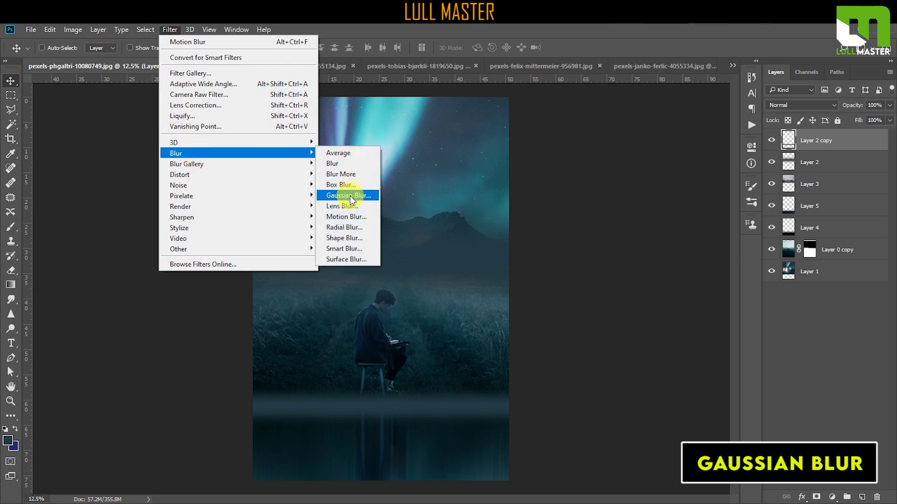
pyautogui.click(349, 195)
pyautogui.moveTo(677, 281); pyautogui.dragTo(674, 280)
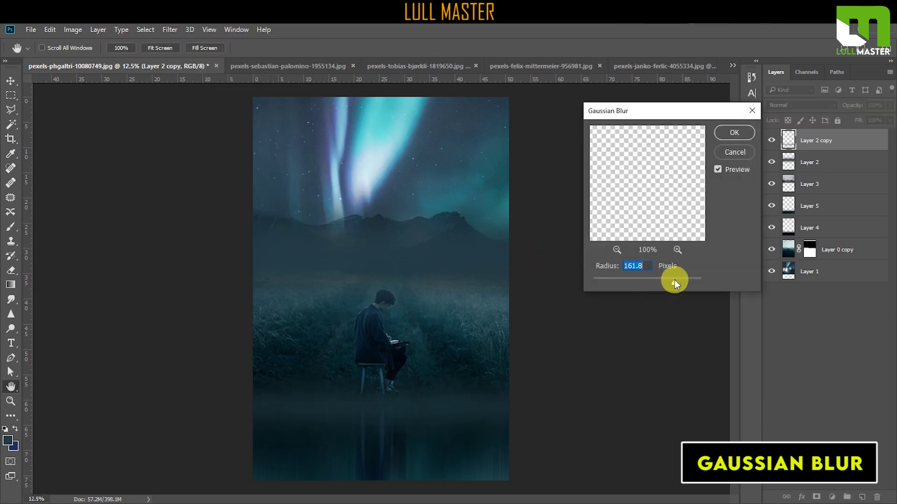
pyautogui.click(733, 133)
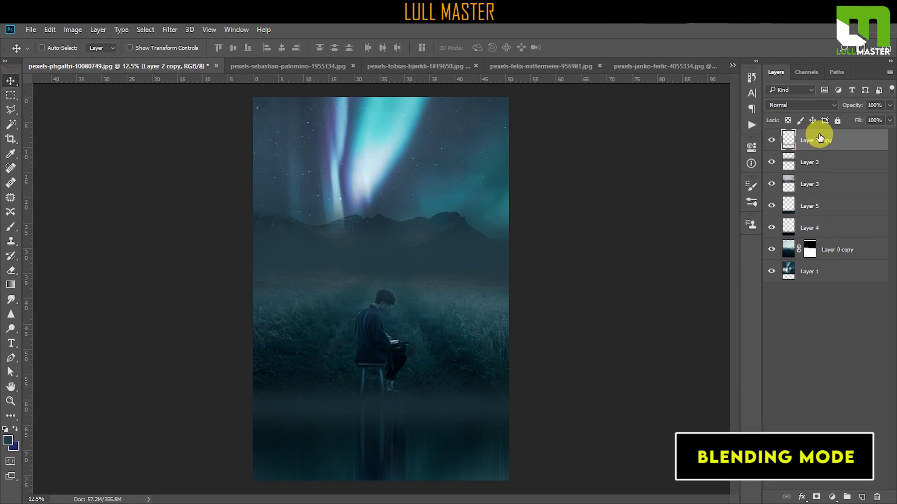
# Step: Give Layer 2 copy a black Color Overlay layer style through Blending Options
pyautogui.rightClick(847, 140)
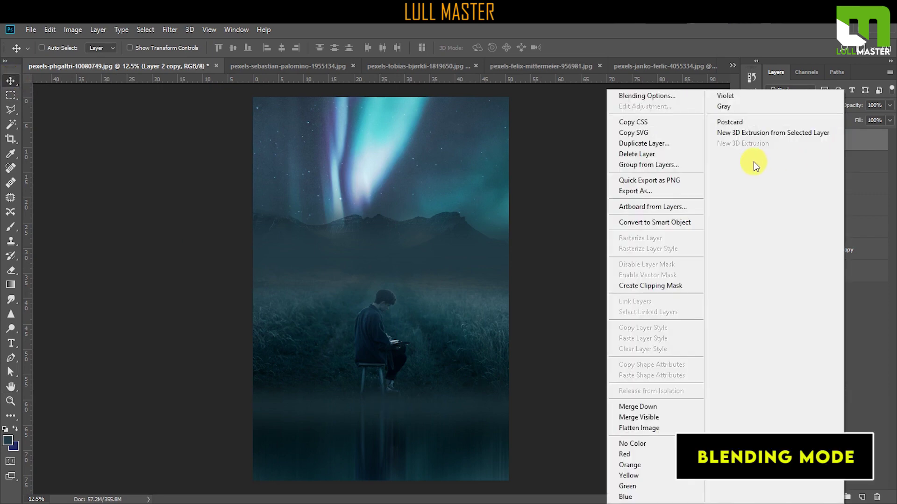
pyautogui.click(653, 95)
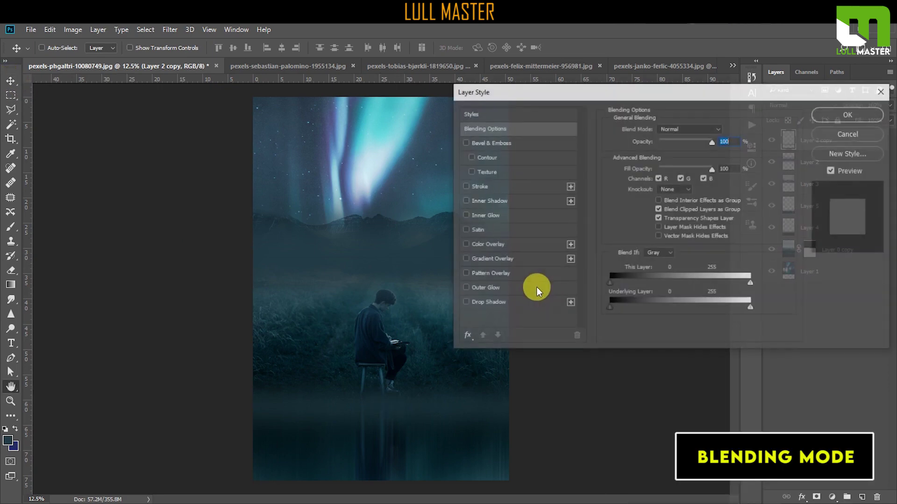
pyautogui.click(488, 245)
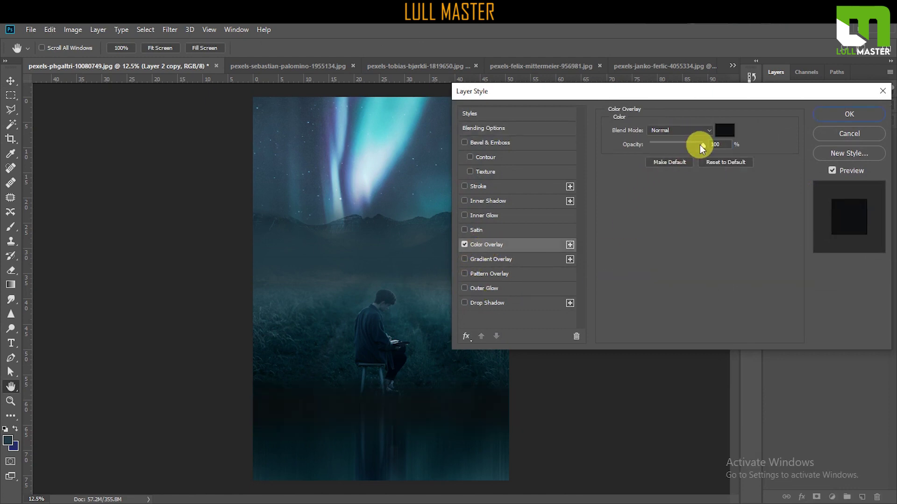
pyautogui.click(841, 113)
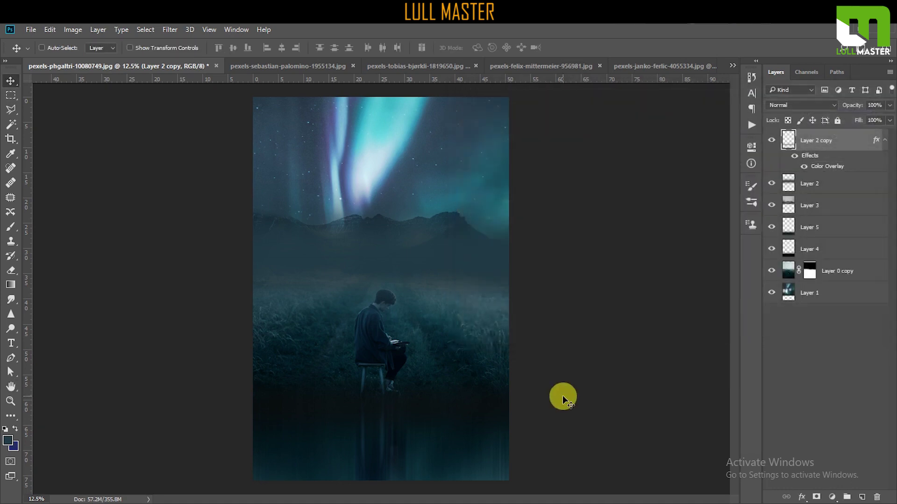
pyautogui.scroll(1, 401, 356)
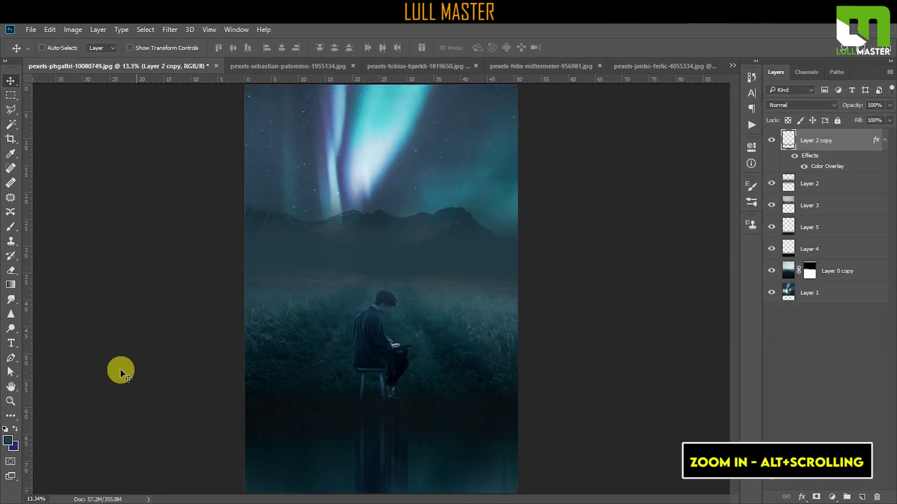
# Step: Zoom in on the seated boy, collapse Layer 2 copy's effects and add empty Layer 6
pyautogui.click(10, 403)
pyautogui.moveTo(386, 344); pyautogui.dragTo(446, 250)
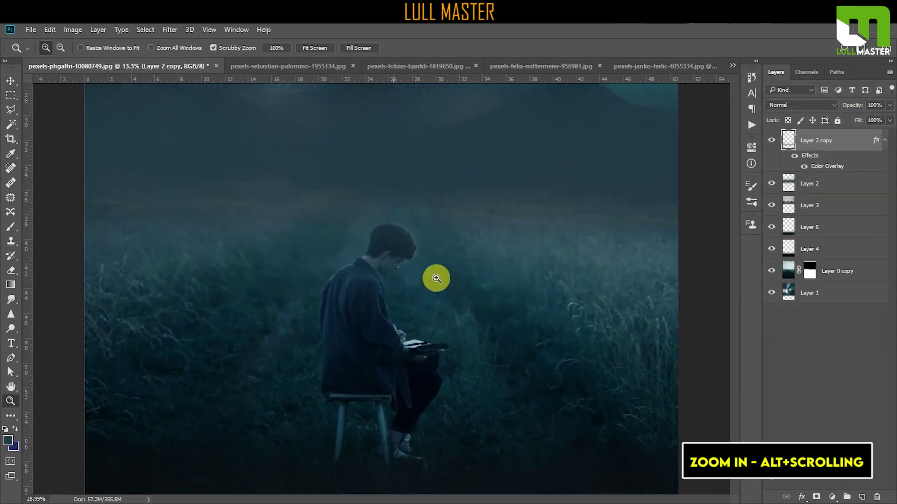
pyautogui.scroll(4, 404, 322)
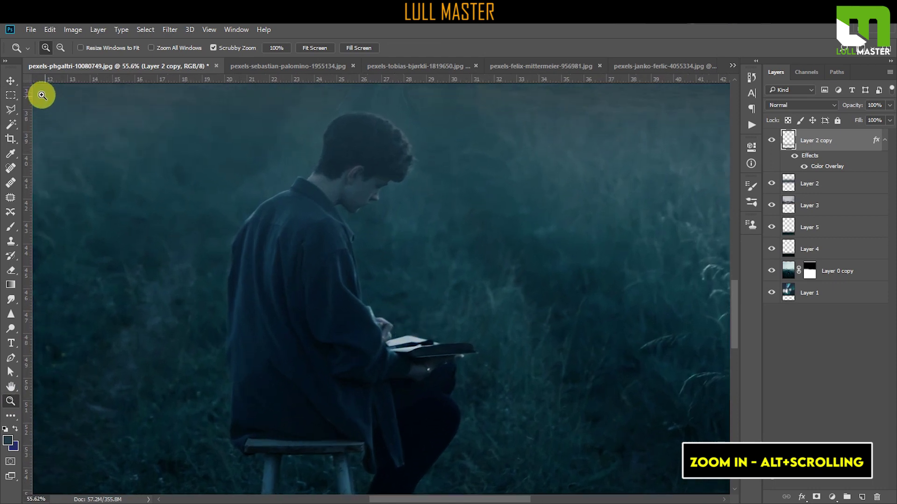
pyautogui.click(11, 83)
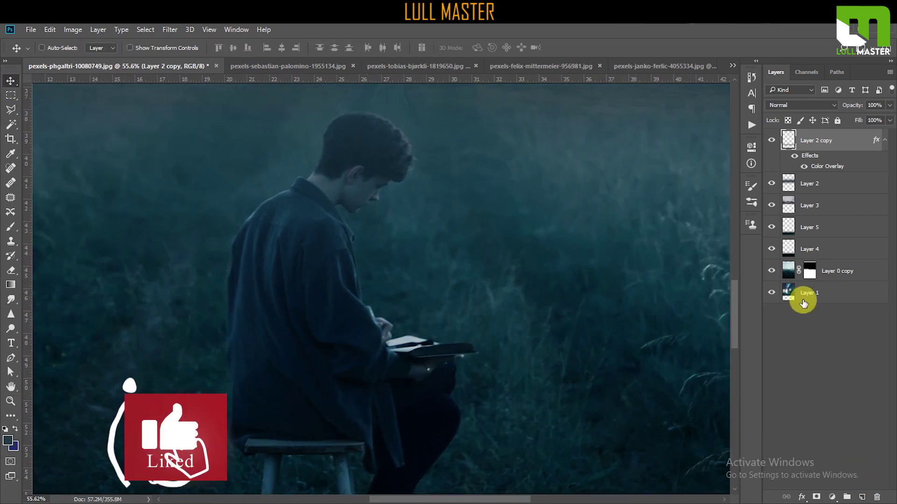
pyautogui.click(885, 140)
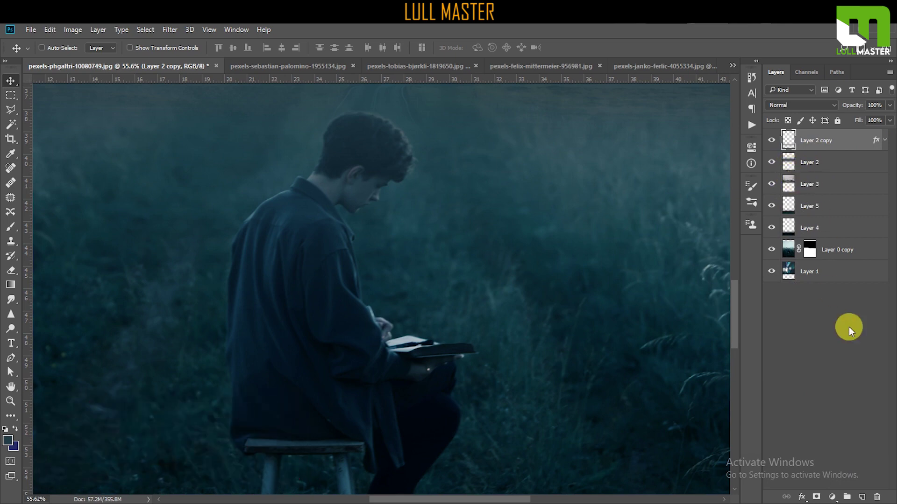
pyautogui.click(862, 497)
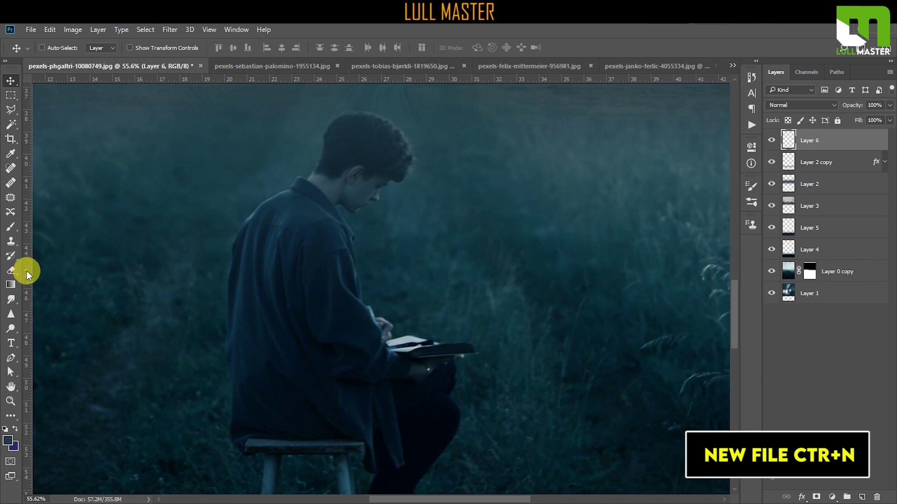
# Step: Set the foreground colour to white
pyautogui.click(8, 439)
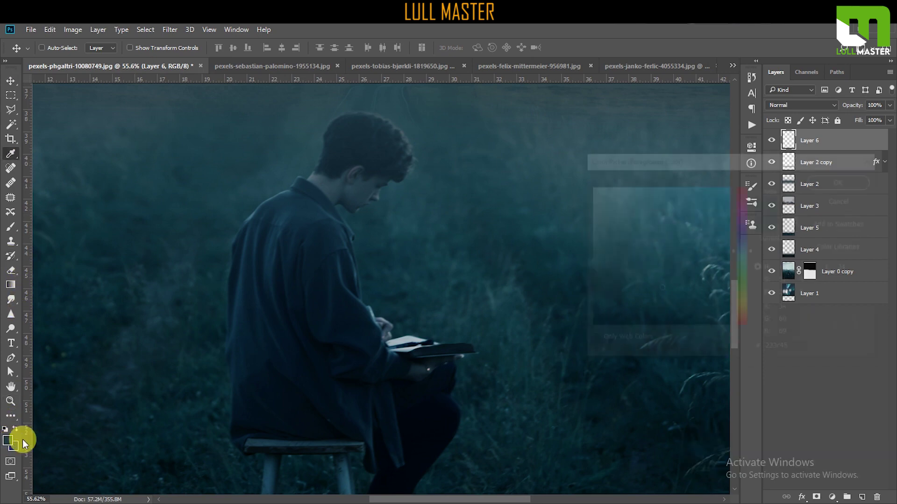
pyautogui.moveTo(607, 300); pyautogui.dragTo(563, 151)
pyautogui.click(822, 181)
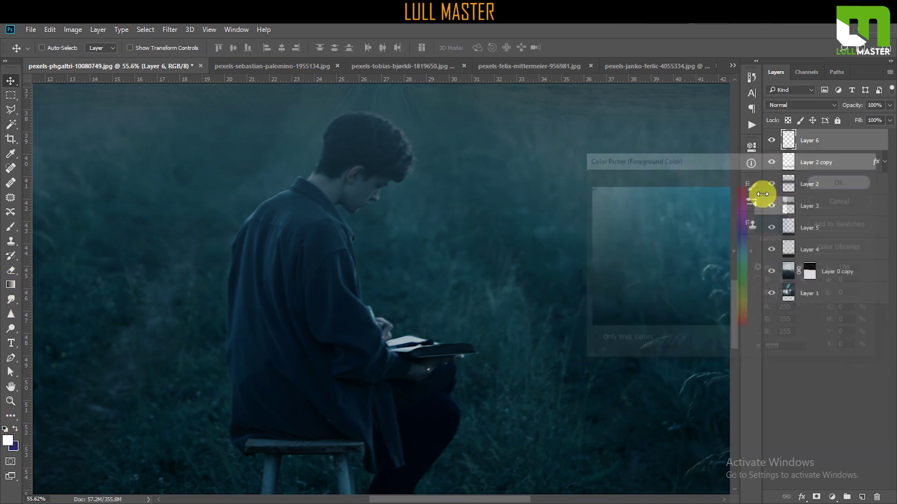
pyautogui.press('v')
# Step: Switch to the Brush tool, shrink its size and raise its flow to 100%
pyautogui.press('b')
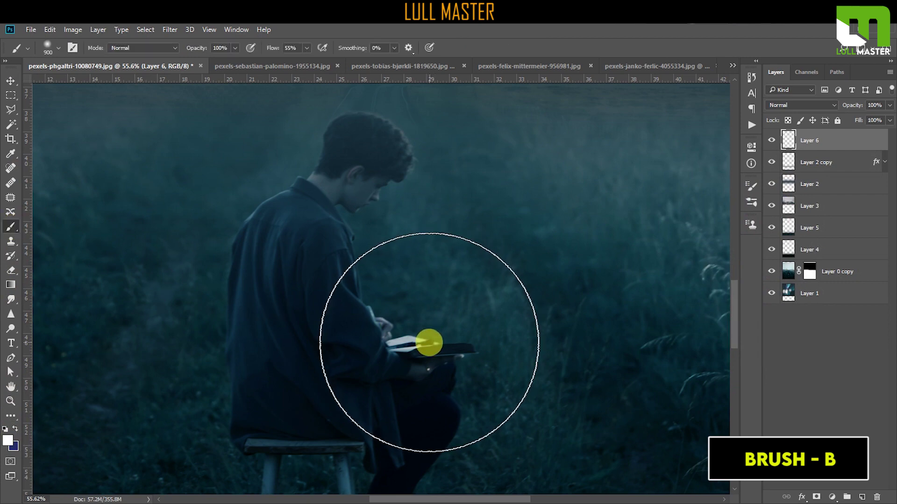
pyautogui.press('[')
pyautogui.press('[')
pyautogui.press('[')
pyautogui.press('[')
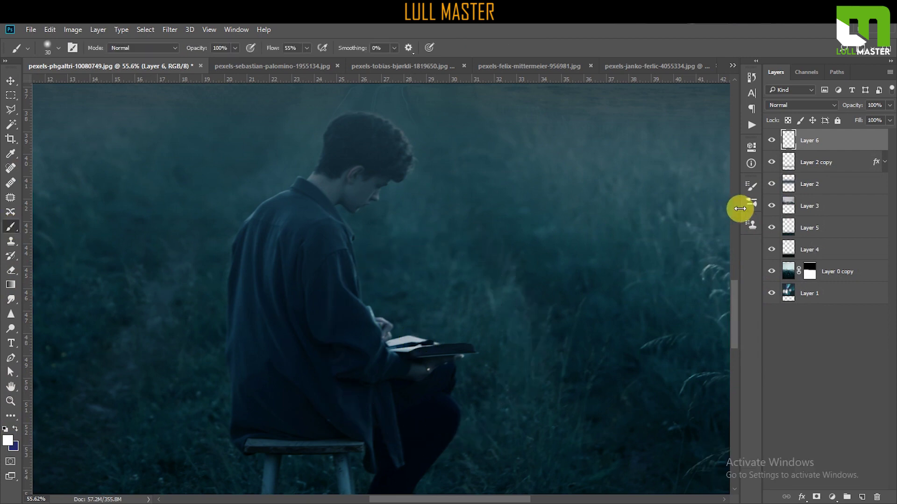
pyautogui.hotkey('shift', '0')
pyautogui.press(']')
pyautogui.press(']')
pyautogui.press(']')
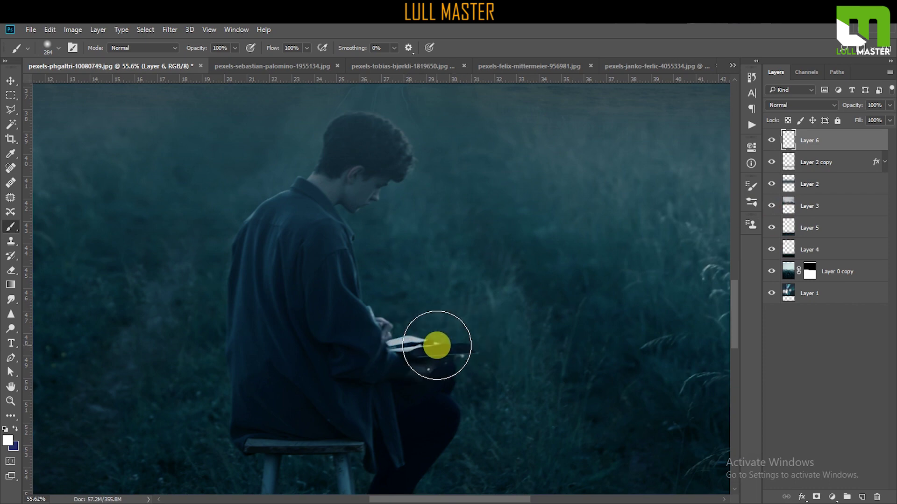
pyautogui.hotkey('ctrl', '0')
# Step: Pick a small round brush tip in Brush Settings and zoom onto the book
pyautogui.click(751, 201)
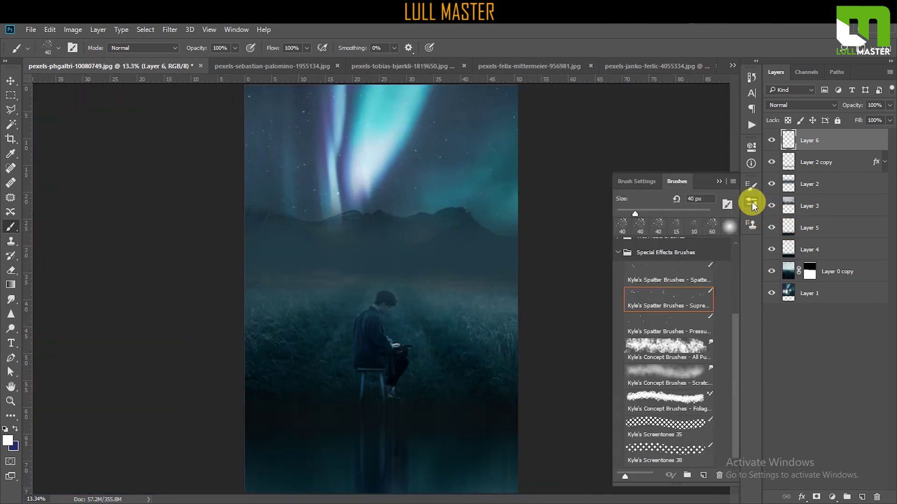
pyautogui.scroll(1, 683, 258)
pyautogui.scroll(1, 680, 256)
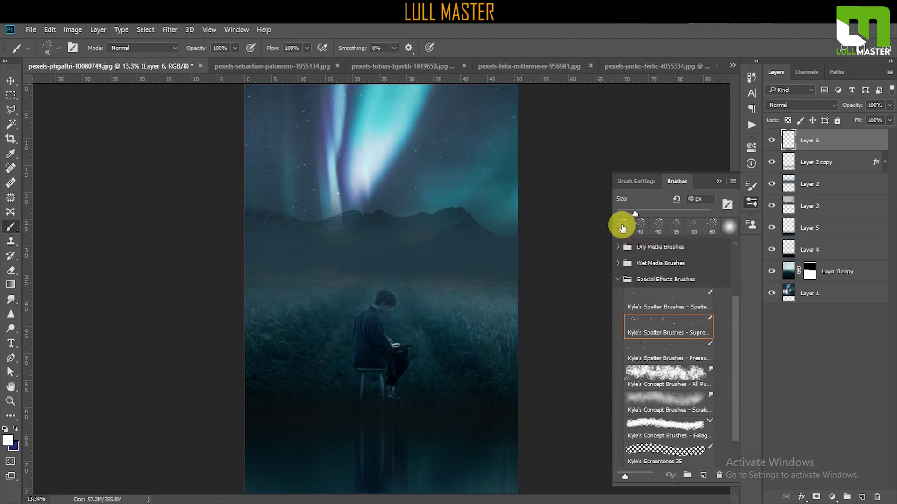
pyautogui.click(751, 187)
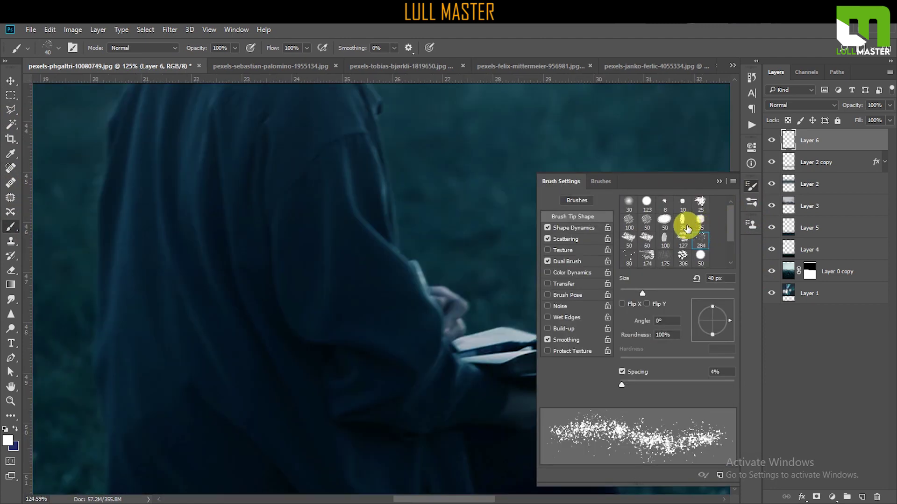
pyautogui.click(628, 204)
pyautogui.click(752, 185)
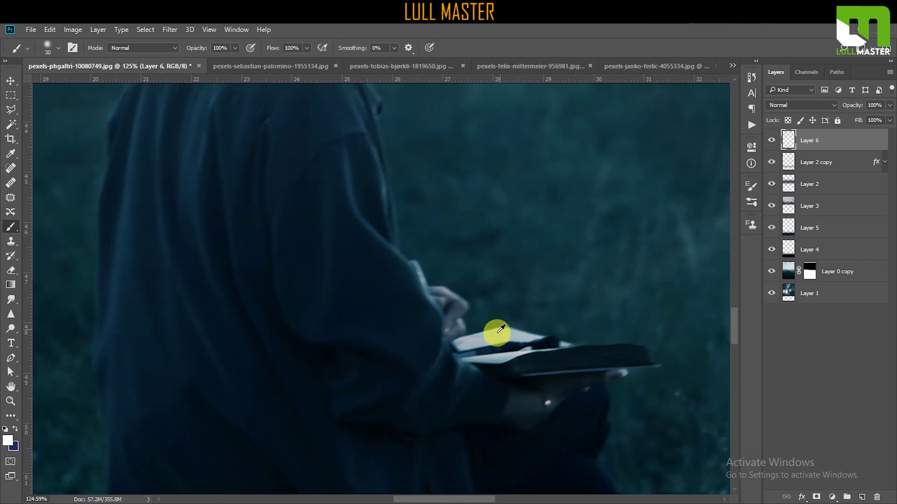
pyautogui.scroll(2, 486, 346)
pyautogui.scroll(1, 488, 346)
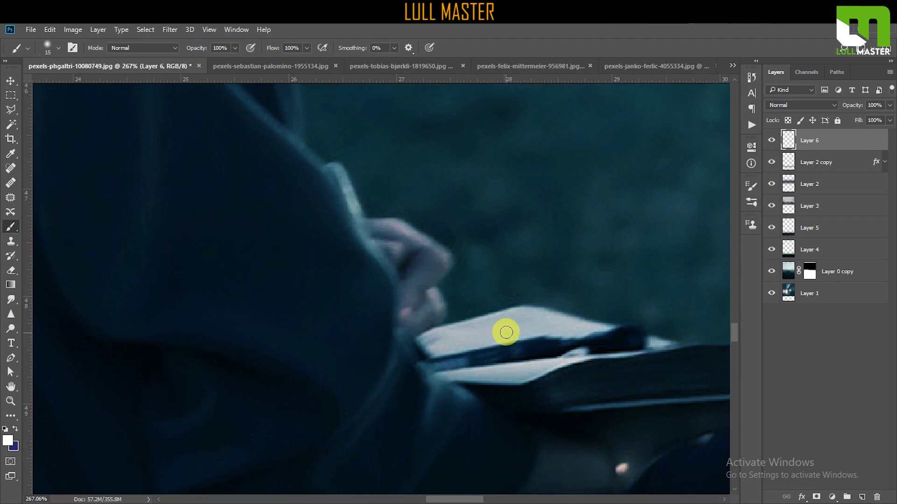
# Step: Paint upper and lower white streaks along the book's open pages on Layer 6
pyautogui.moveTo(530, 312)
pyautogui.mouseDown()
pyautogui.moveTo(433, 339)
pyautogui.moveTo(527, 324)
pyautogui.moveTo(594, 331)
pyautogui.moveTo(450, 345)
pyautogui.moveTo(517, 366)
pyautogui.moveTo(508, 373)
pyautogui.mouseUp()
pyautogui.moveTo(570, 360); pyautogui.dragTo(637, 353)
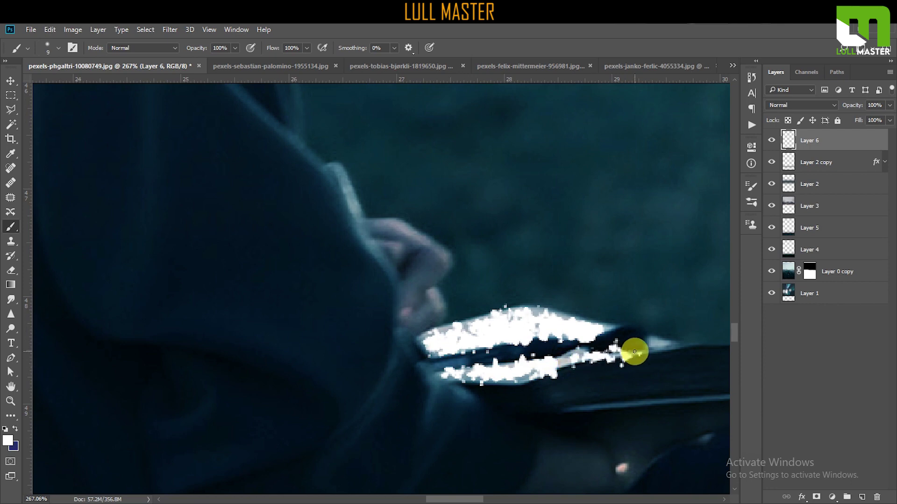
pyautogui.moveTo(493, 326)
pyautogui.mouseDown()
pyautogui.moveTo(433, 334)
pyautogui.moveTo(433, 354)
pyautogui.mouseUp()
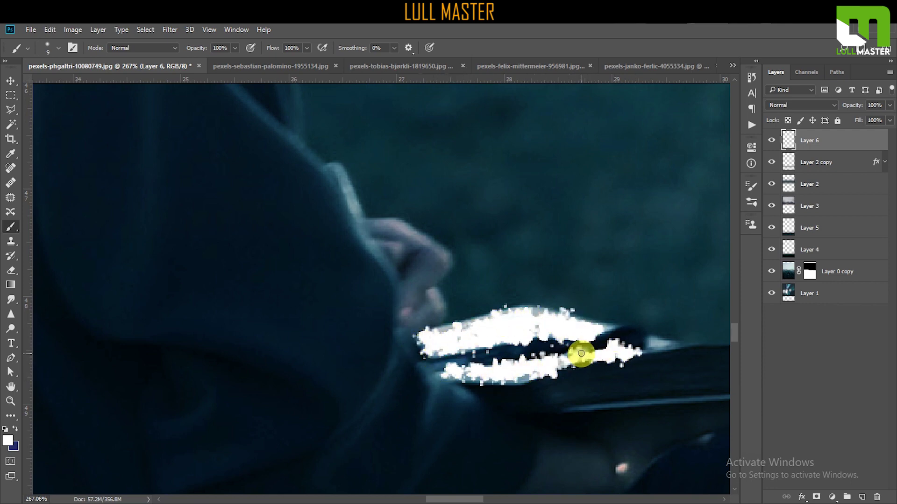
pyautogui.moveTo(545, 368); pyautogui.dragTo(663, 344)
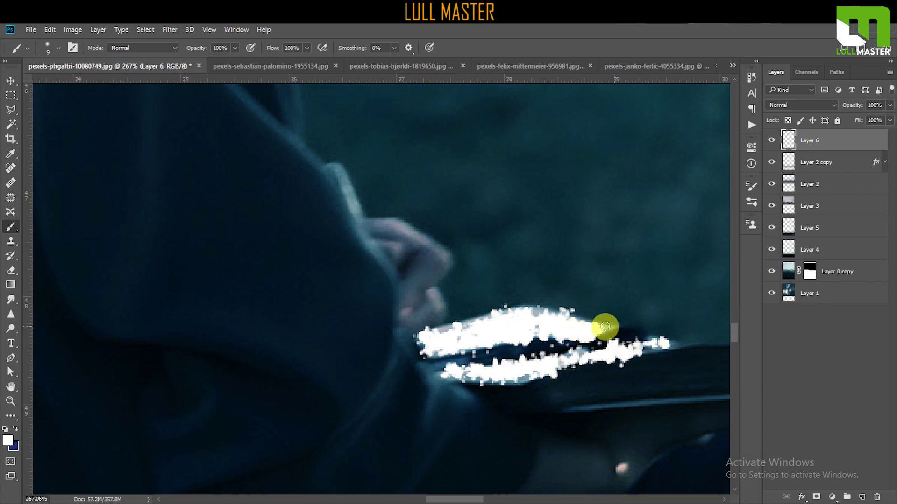
pyautogui.moveTo(605, 327); pyautogui.dragTo(523, 322)
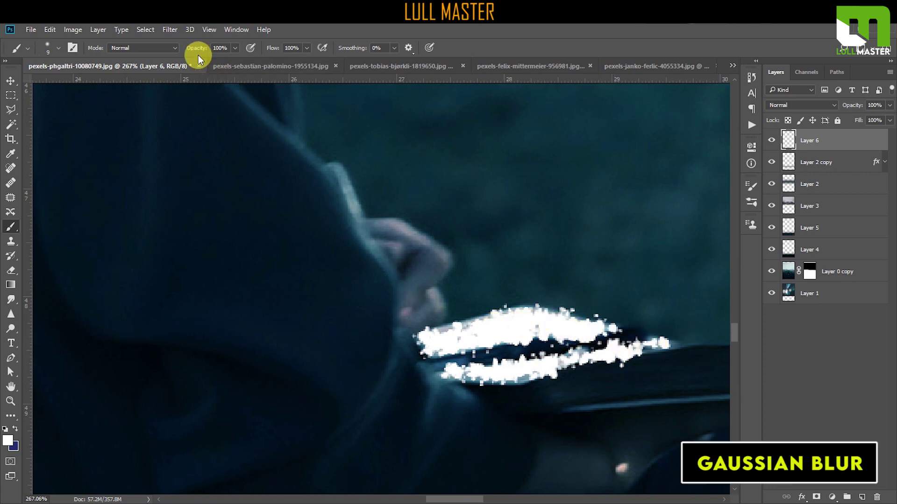
# Step: Soften the white streaks into a glow with an 8.6-pixel Gaussian Blur
pyautogui.click(170, 30)
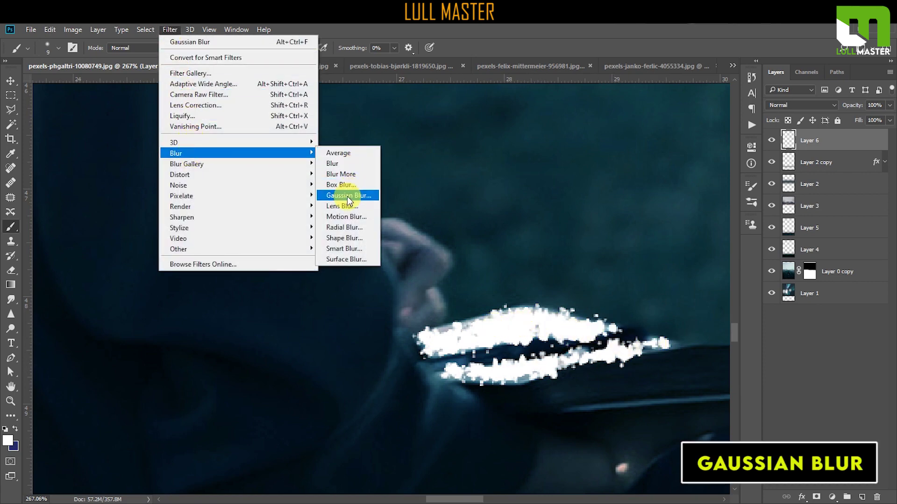
pyautogui.click(347, 196)
pyautogui.moveTo(638, 280); pyautogui.dragTo(632, 280)
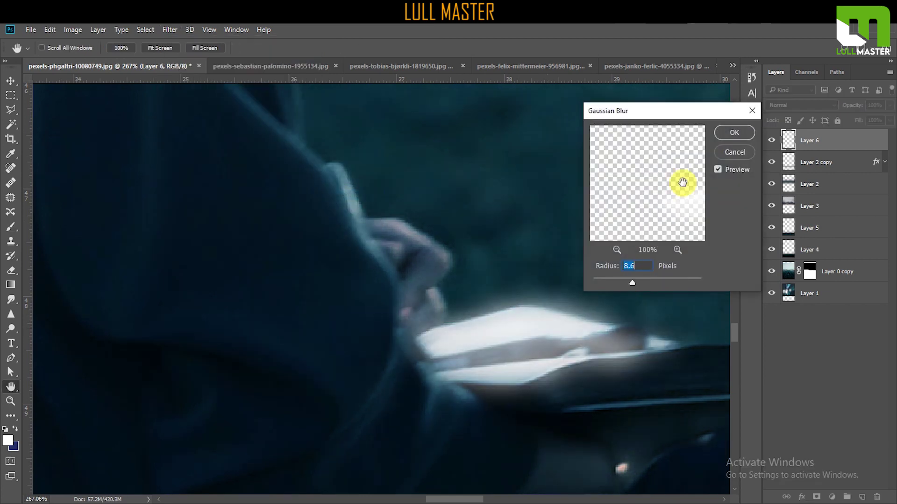
pyautogui.click(729, 133)
pyautogui.press('b')
pyautogui.moveTo(802, 147); pyautogui.dragTo(878, 498)
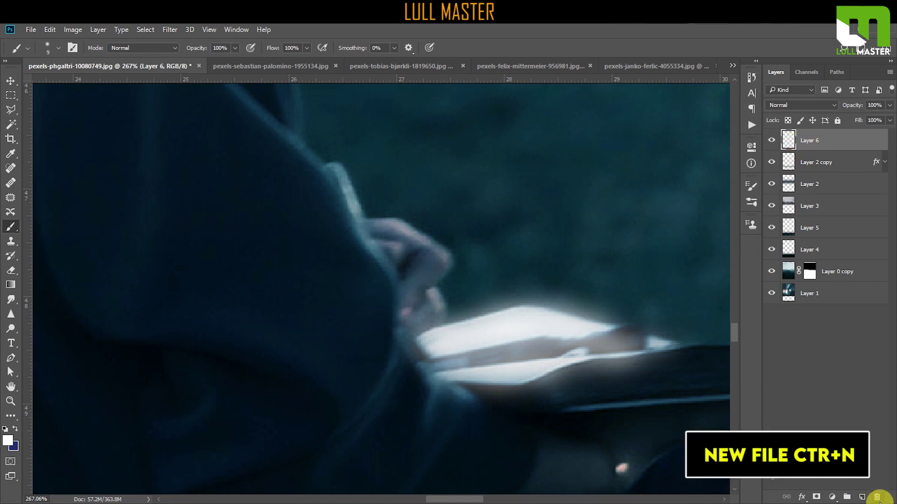
# Step: Add new empty Layer 7 and pick the 20 px brush preset
pyautogui.click(868, 497)
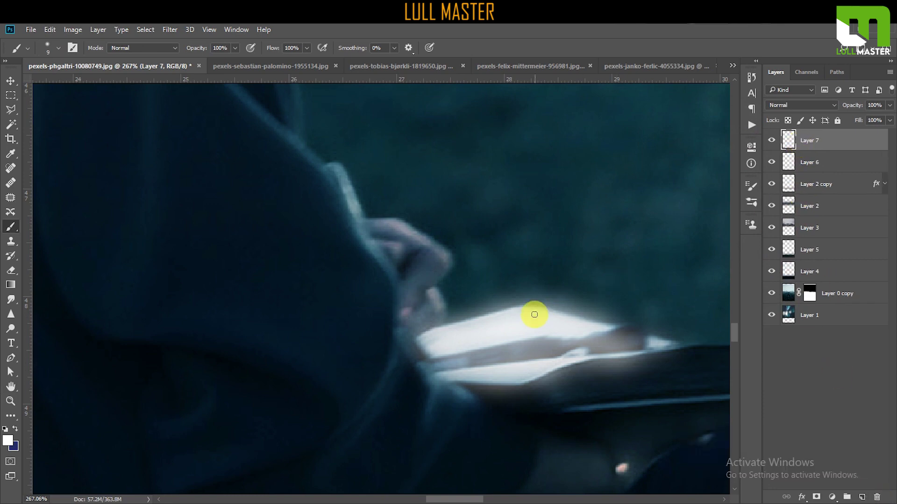
pyautogui.scroll(-2, 533, 314)
pyautogui.click(753, 204)
pyautogui.click(693, 225)
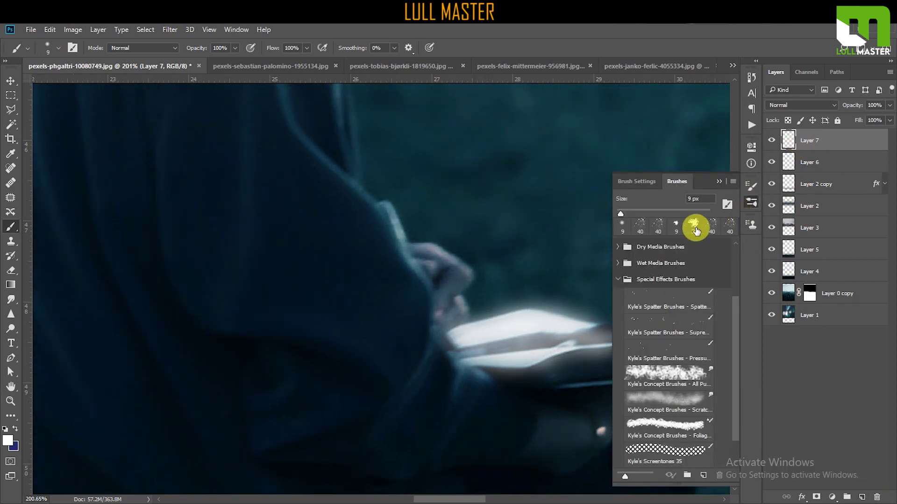
pyautogui.click(752, 203)
pyautogui.scroll(-2, 542, 306)
pyautogui.scroll(-1, 563, 317)
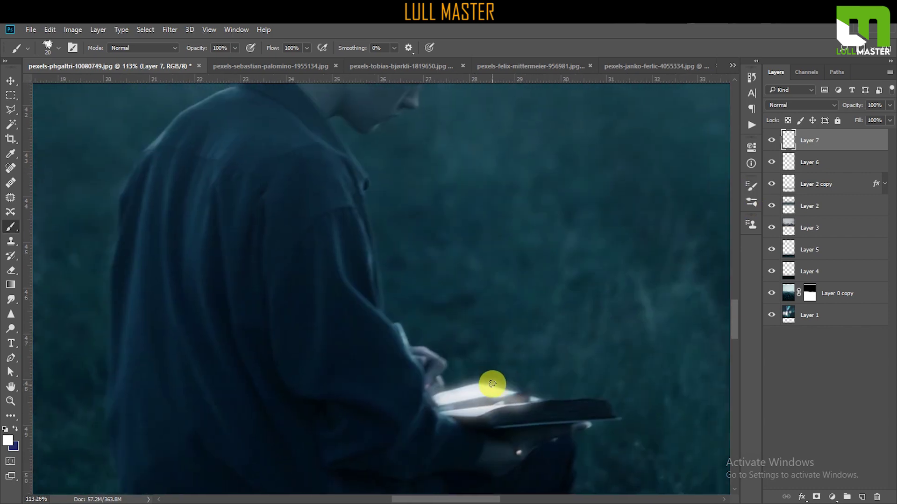
pyautogui.scroll(2, 484, 374)
# Step: Select the large Kyle's Spatter brush at 284 px in Brush Settings
pyautogui.click(750, 186)
pyautogui.click(664, 205)
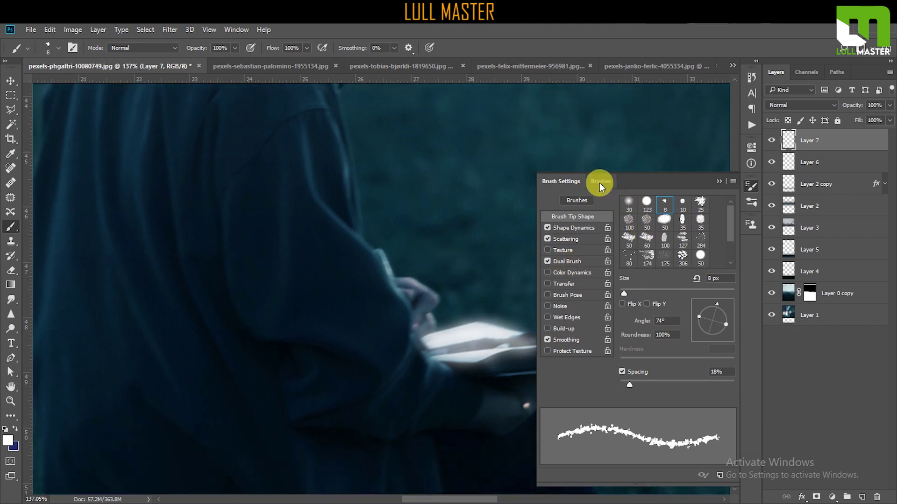
pyautogui.click(600, 182)
pyautogui.click(672, 324)
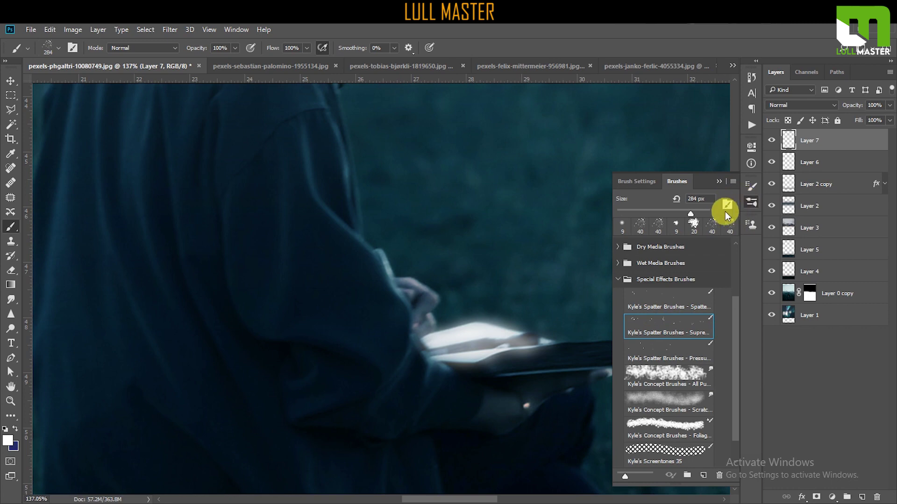
pyautogui.click(647, 182)
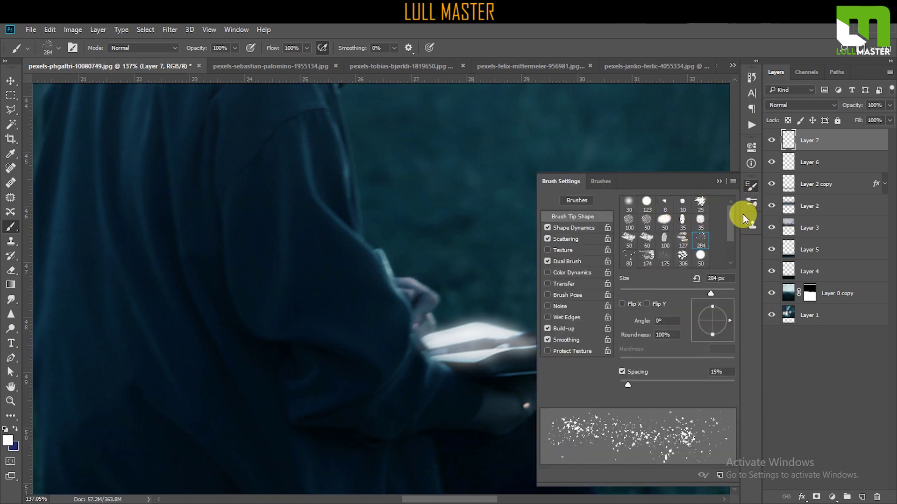
pyautogui.click(751, 189)
# Step: On Layer 7, paint white spatter sparkles rising from the book toward the boy's head
pyautogui.scroll(-3, 511, 305)
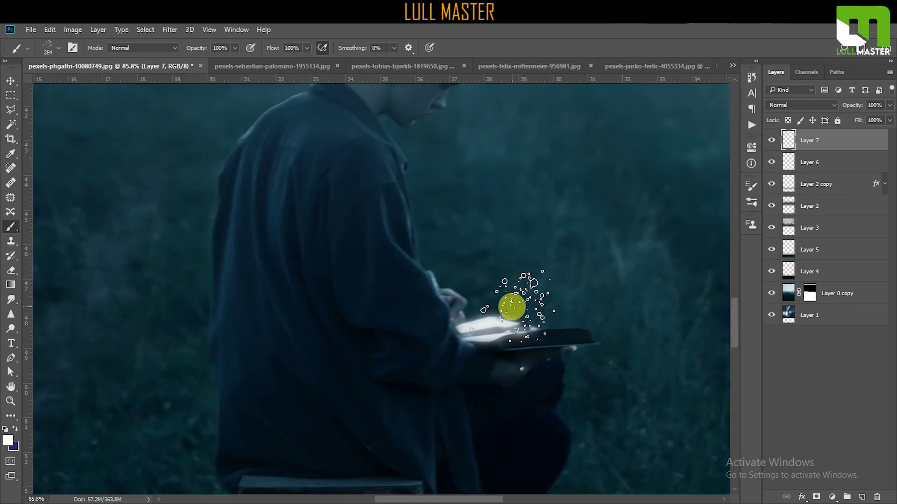
pyautogui.scroll(-2, 512, 307)
pyautogui.press('[')
pyautogui.press('[')
pyautogui.press('[')
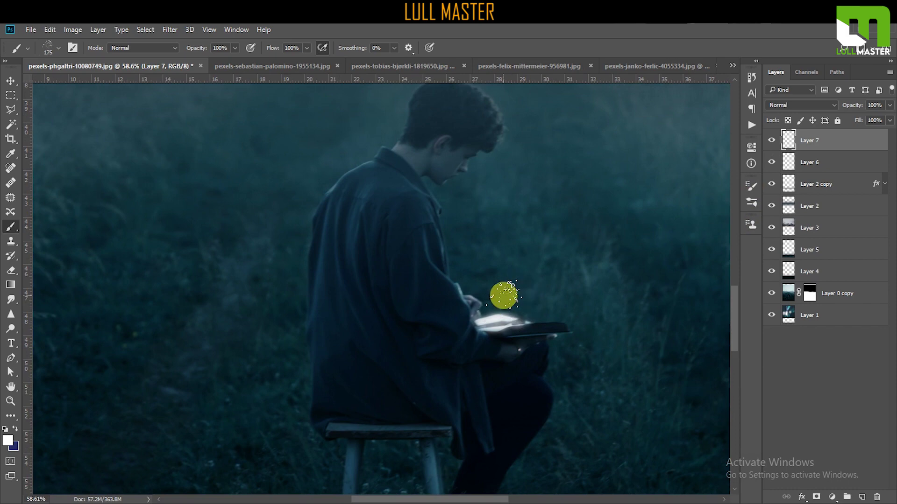
pyautogui.moveTo(503, 314)
pyautogui.mouseDown()
pyautogui.moveTo(499, 258)
pyautogui.moveTo(497, 301)
pyautogui.moveTo(467, 231)
pyautogui.moveTo(488, 293)
pyautogui.moveTo(533, 252)
pyautogui.moveTo(524, 301)
pyautogui.moveTo(543, 286)
pyautogui.mouseUp()
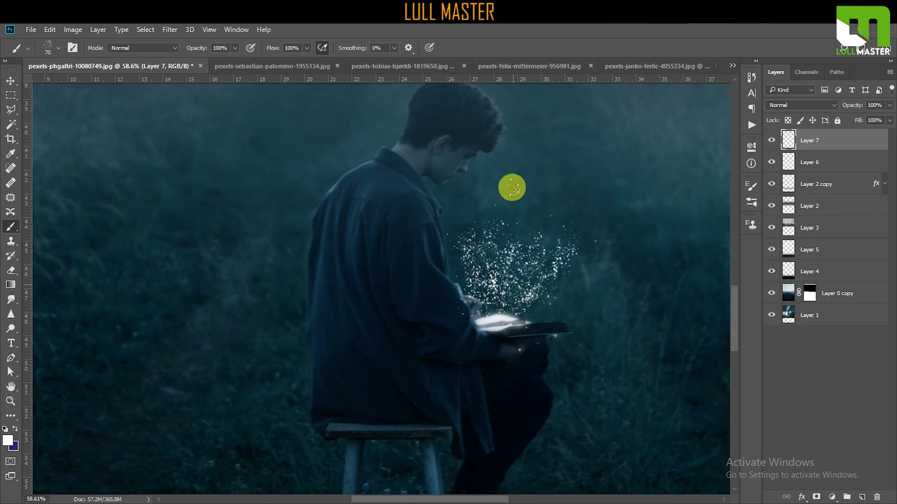
pyautogui.moveTo(511, 186)
pyautogui.mouseDown()
pyautogui.moveTo(495, 282)
pyautogui.moveTo(449, 276)
pyautogui.moveTo(428, 196)
pyautogui.moveTo(436, 266)
pyautogui.moveTo(470, 335)
pyautogui.moveTo(422, 206)
pyautogui.moveTo(537, 216)
pyautogui.moveTo(510, 284)
pyautogui.moveTo(504, 145)
pyautogui.moveTo(495, 227)
pyautogui.moveTo(465, 150)
pyautogui.moveTo(544, 210)
pyautogui.moveTo(530, 247)
pyautogui.mouseUp()
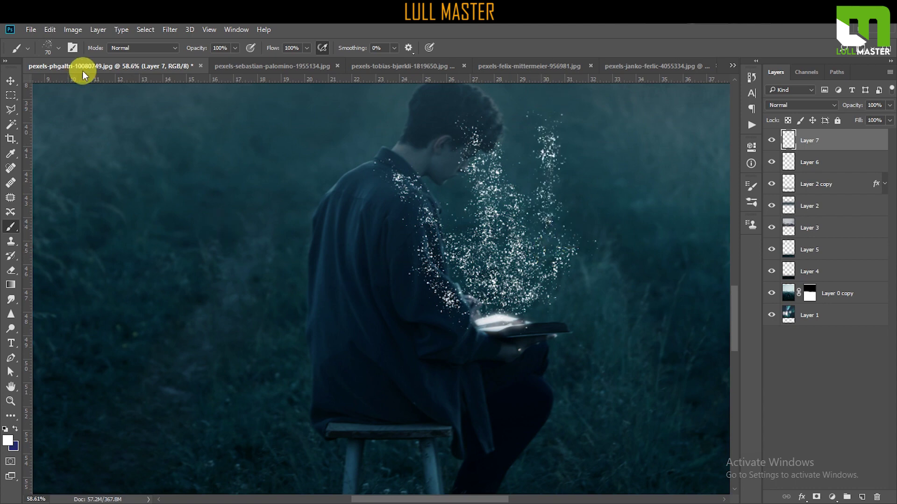
# Step: Apply a Motion Blur at 90° and 295 pixels to stretch the sparkles vertically
pyautogui.click(169, 29)
pyautogui.moveTo(182, 152)
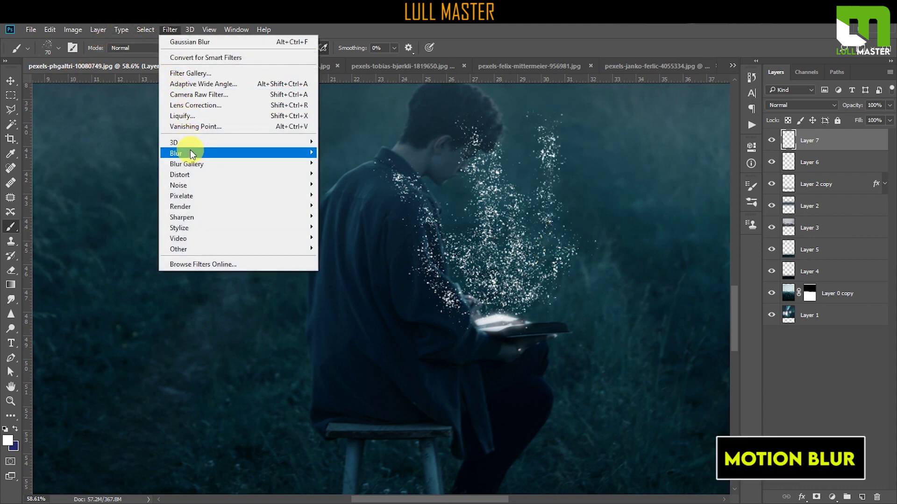
pyautogui.click(346, 216)
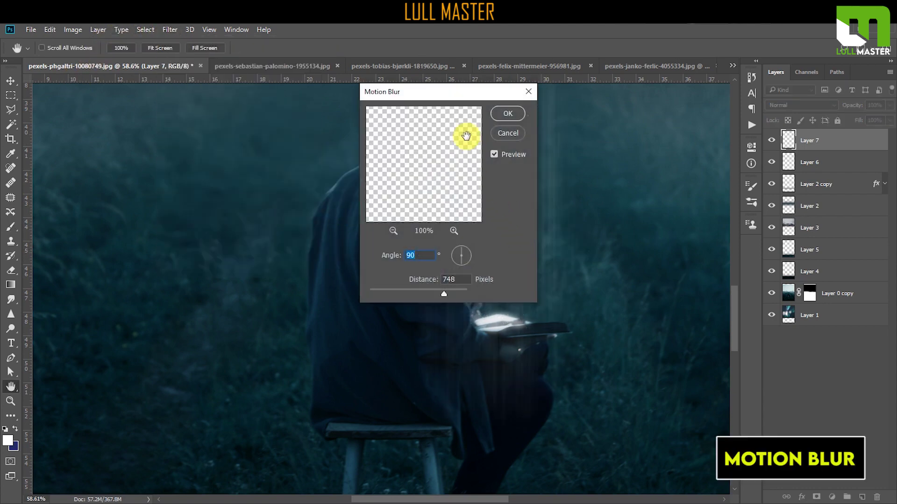
pyautogui.moveTo(469, 95); pyautogui.dragTo(258, 143)
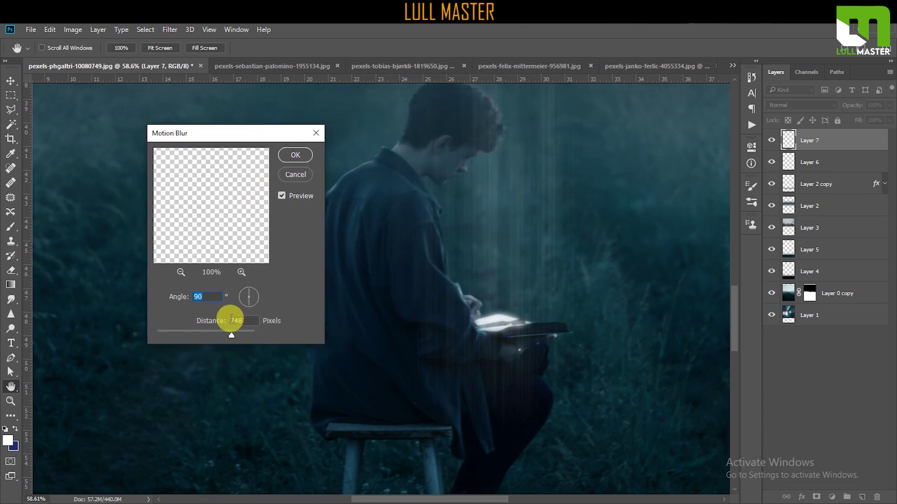
pyautogui.moveTo(226, 334); pyautogui.dragTo(222, 335)
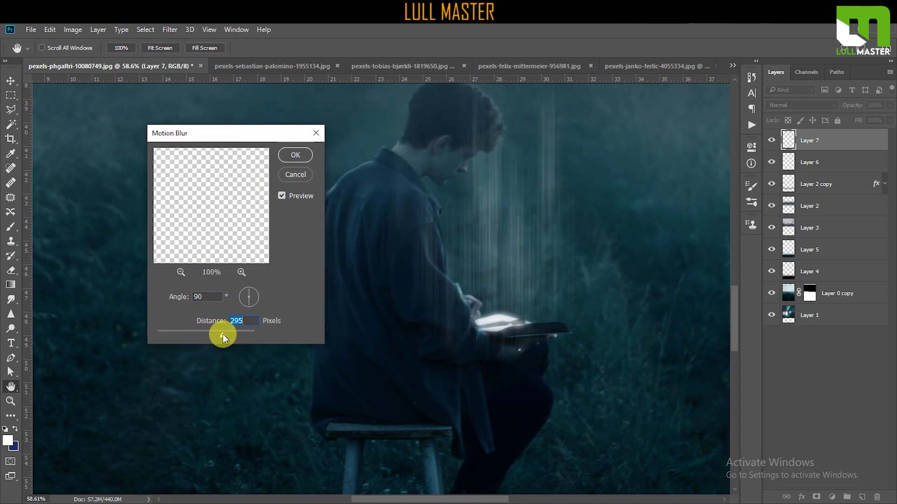
pyautogui.click(296, 155)
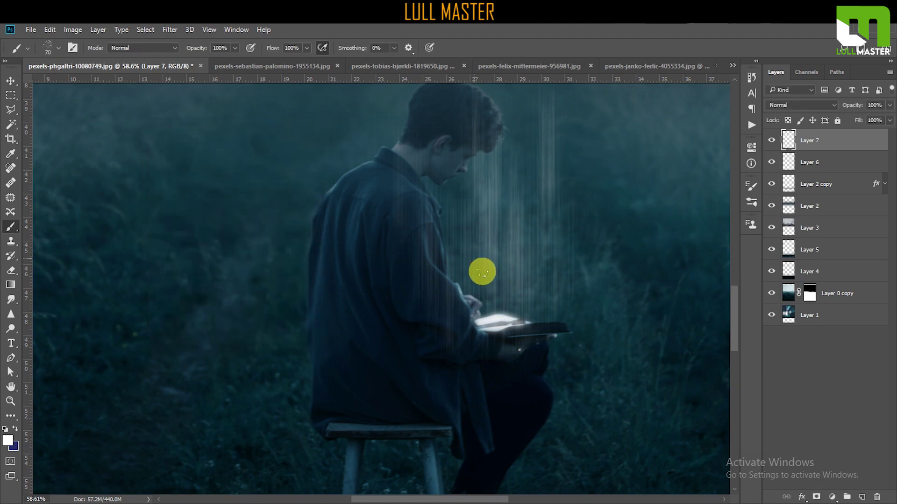
pyautogui.scroll(-3, 500, 308)
pyautogui.scroll(1, 519, 330)
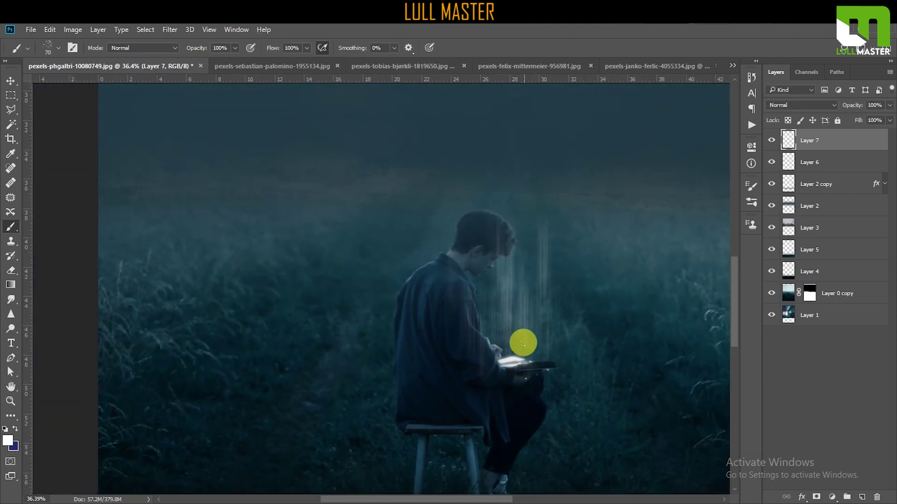
pyautogui.scroll(1, 523, 344)
pyautogui.scroll(1, 519, 349)
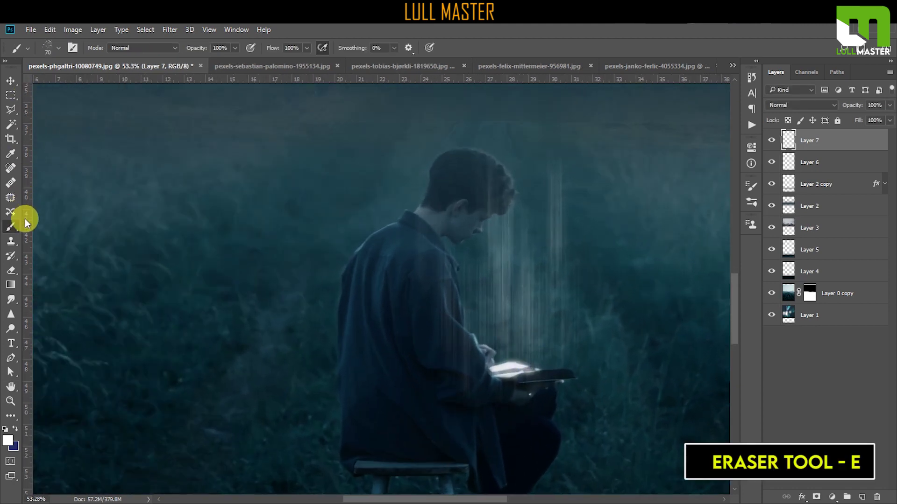
# Step: Switch to the Eraser at size 200 to clean stray streaks around the boy
pyautogui.press('e')
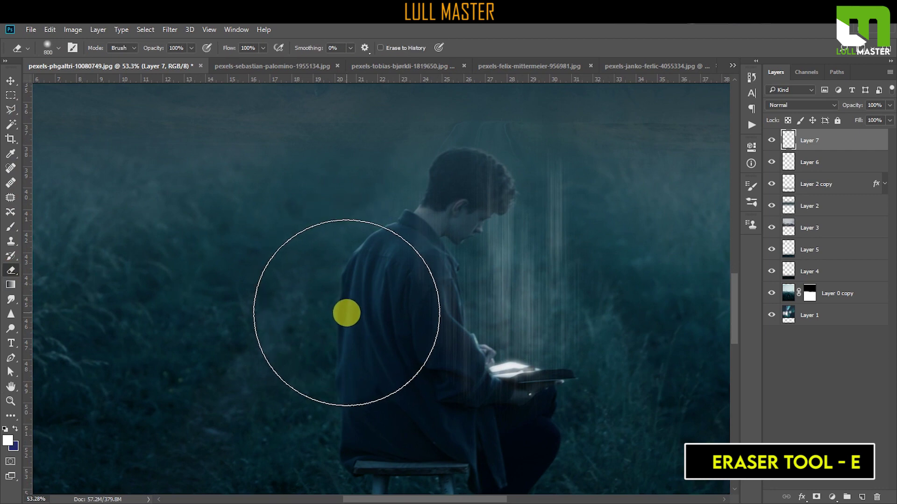
pyautogui.press('[')
pyautogui.press('[')
pyautogui.press('[')
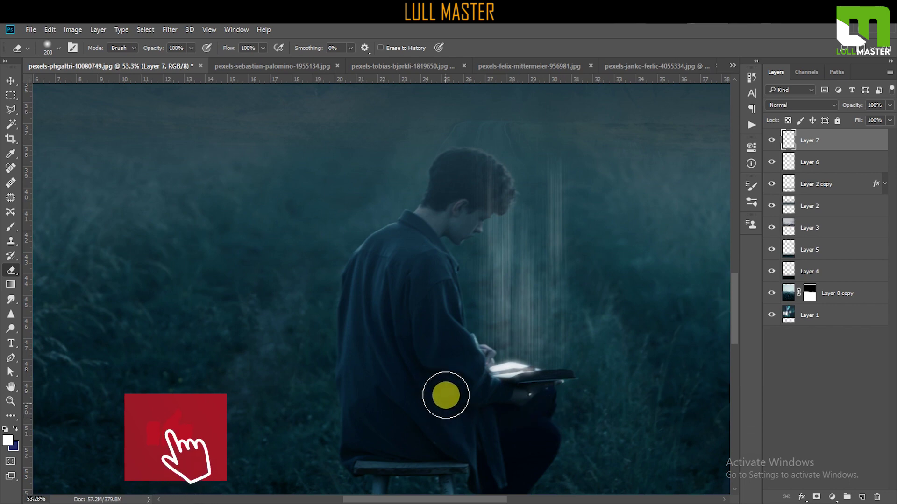
pyautogui.scroll(1, 488, 374)
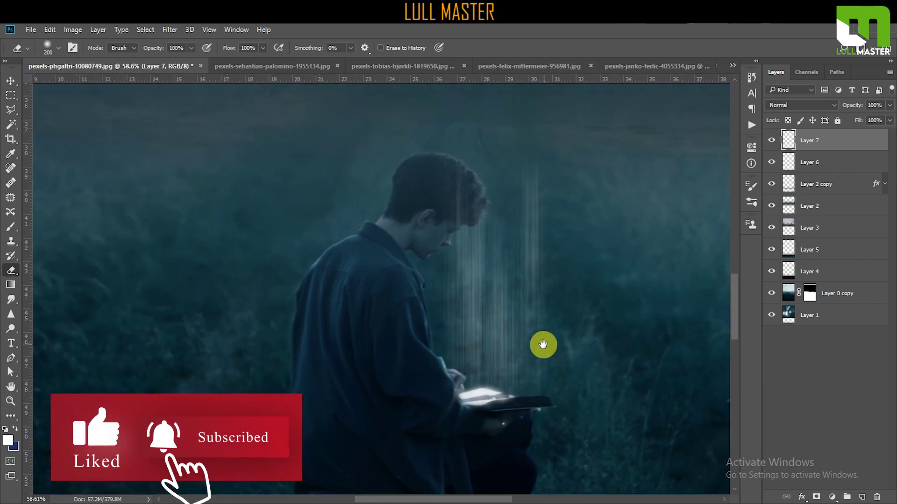
# Step: Add new Layer 8 and set the spatter brush to size 40
pyautogui.click(865, 498)
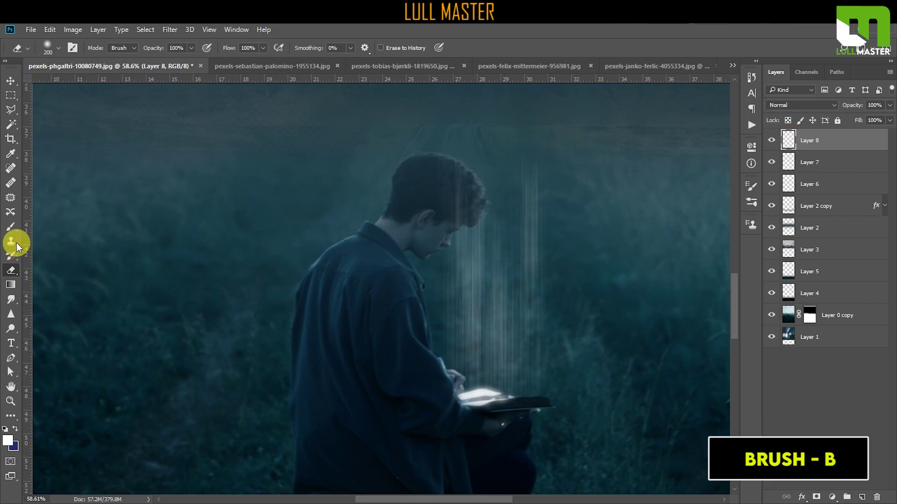
pyautogui.click(11, 227)
pyautogui.scroll(2, 416, 331)
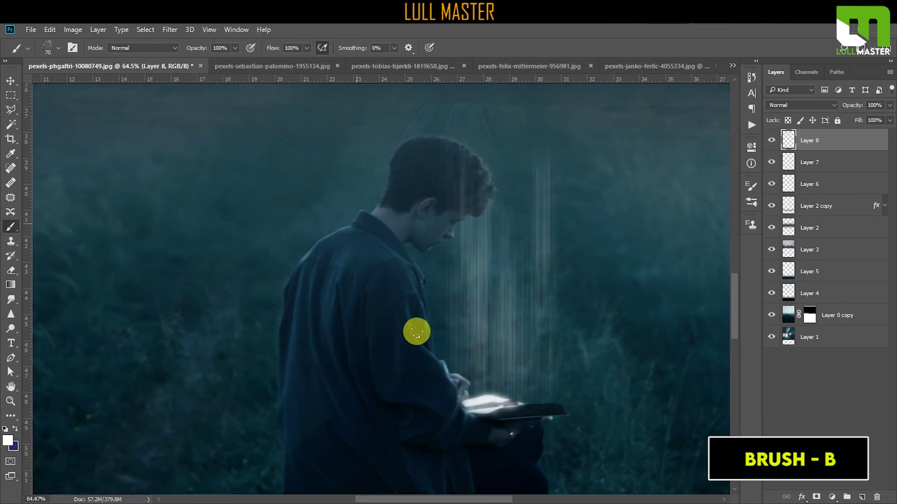
pyautogui.scroll(1, 411, 318)
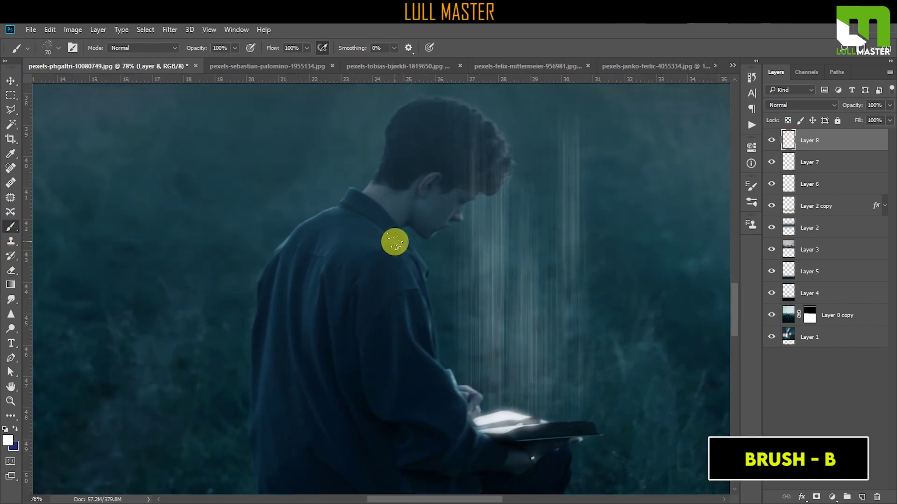
pyautogui.press('[')
pyautogui.press('[')
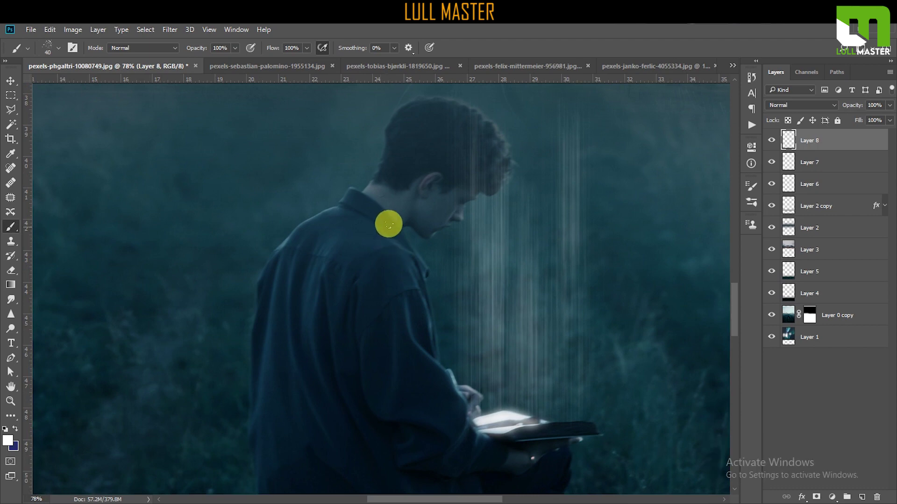
# Step: Paint white sparkles along the boy's shoulder, arm, collar and back of head
pyautogui.moveTo(389, 244)
pyautogui.mouseDown()
pyautogui.moveTo(401, 250)
pyautogui.moveTo(390, 240)
pyautogui.moveTo(422, 326)
pyautogui.moveTo(408, 320)
pyautogui.moveTo(451, 383)
pyautogui.mouseUp()
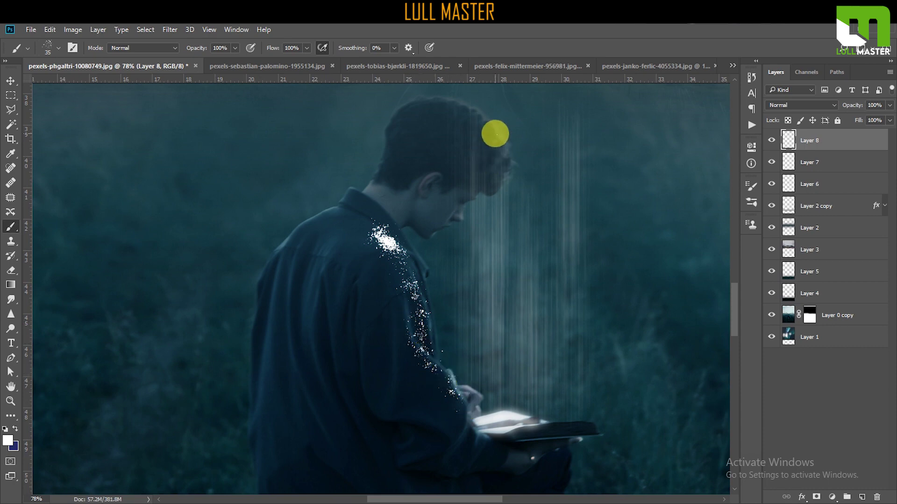
pyautogui.moveTo(372, 236); pyautogui.dragTo(350, 229)
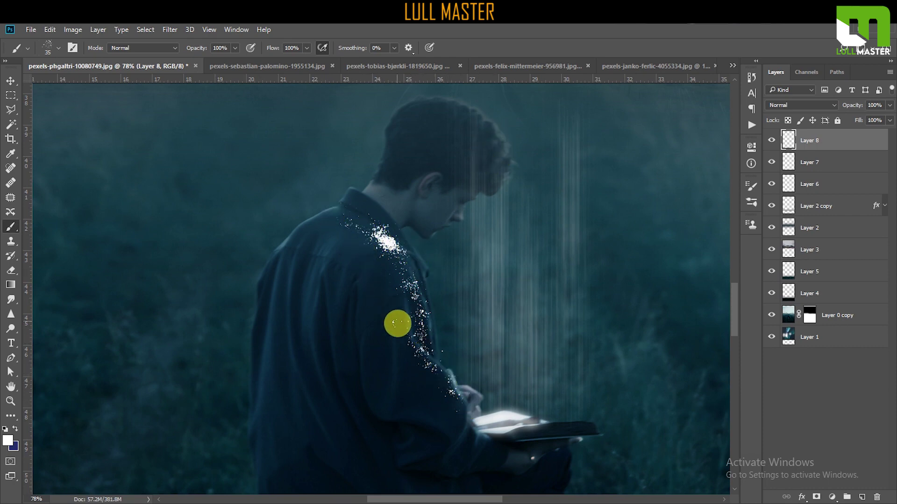
pyautogui.moveTo(401, 359); pyautogui.dragTo(470, 444)
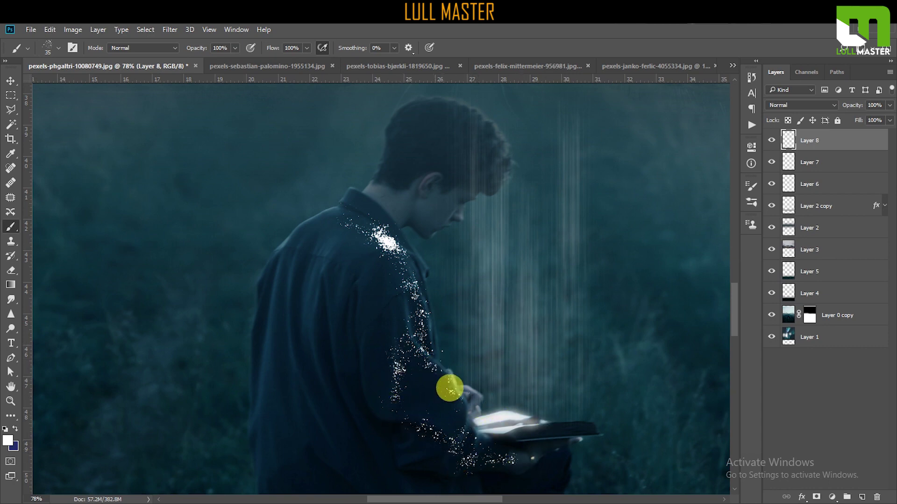
pyautogui.moveTo(418, 307)
pyautogui.mouseDown()
pyautogui.moveTo(403, 244)
pyautogui.moveTo(379, 216)
pyautogui.mouseUp()
pyautogui.moveTo(485, 160)
pyautogui.mouseDown()
pyautogui.moveTo(494, 141)
pyautogui.moveTo(497, 184)
pyautogui.moveTo(416, 222)
pyautogui.moveTo(462, 212)
pyautogui.moveTo(412, 205)
pyautogui.moveTo(435, 174)
pyautogui.moveTo(425, 181)
pyautogui.mouseUp()
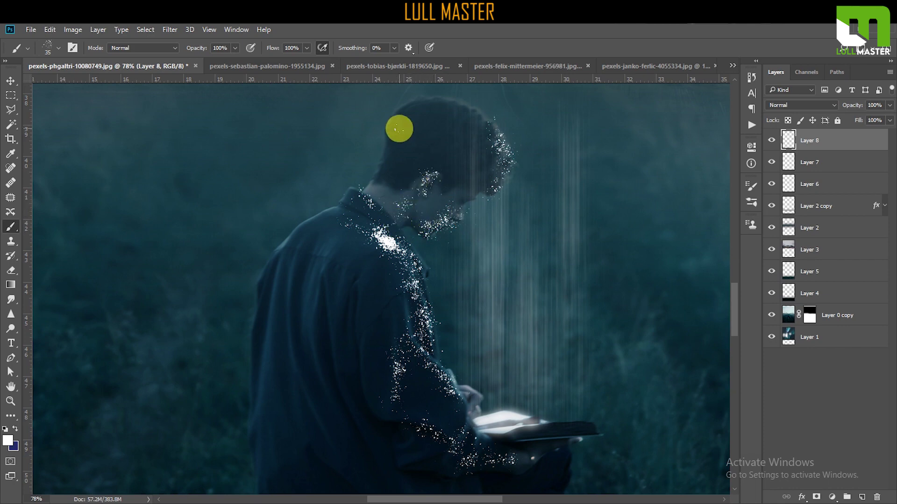
pyautogui.click(168, 30)
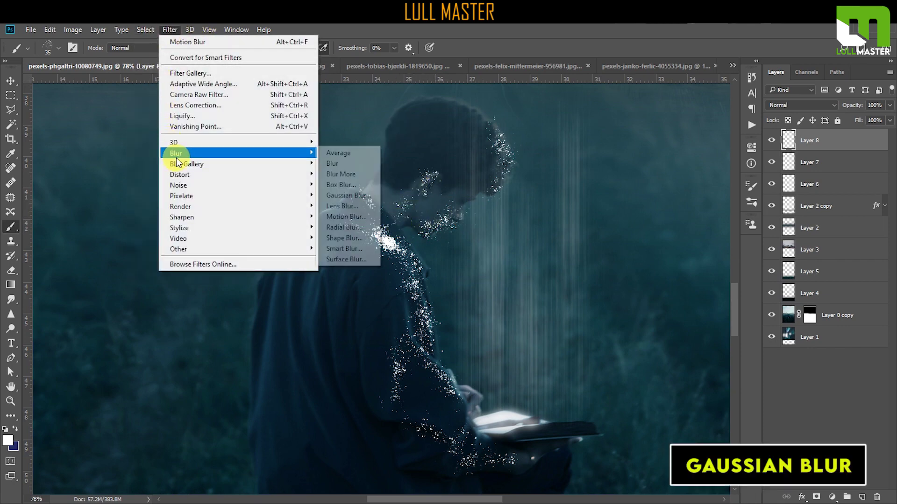
pyautogui.moveTo(177, 152)
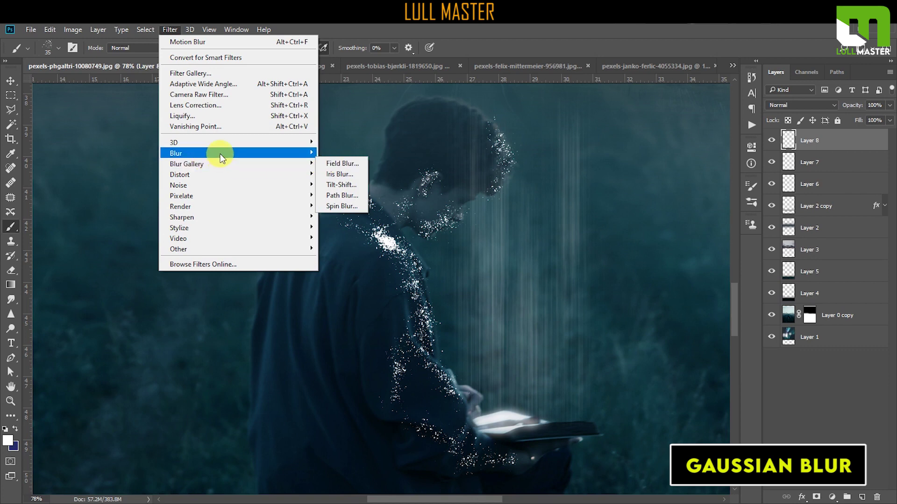
# Step: Gaussian-blur Layer 8's shoulder and arm sparkles at a 34.6-pixel radius
pyautogui.click(341, 196)
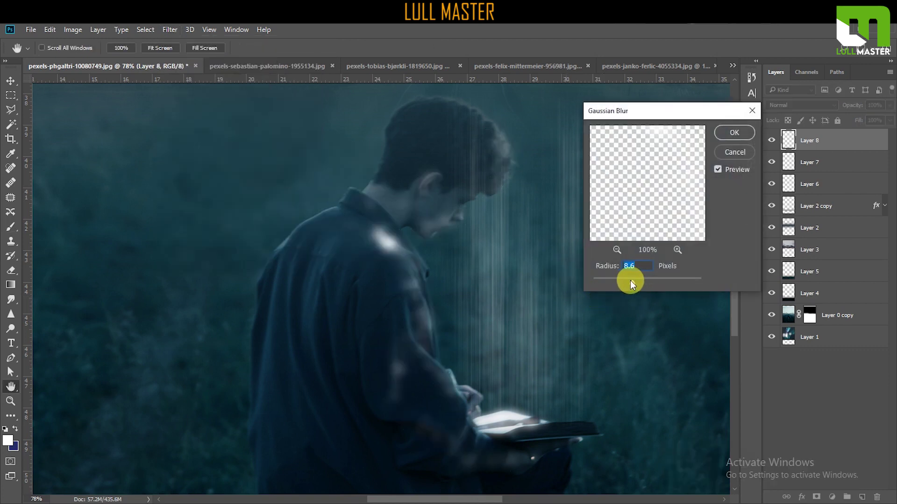
pyautogui.moveTo(636, 281); pyautogui.dragTo(644, 281)
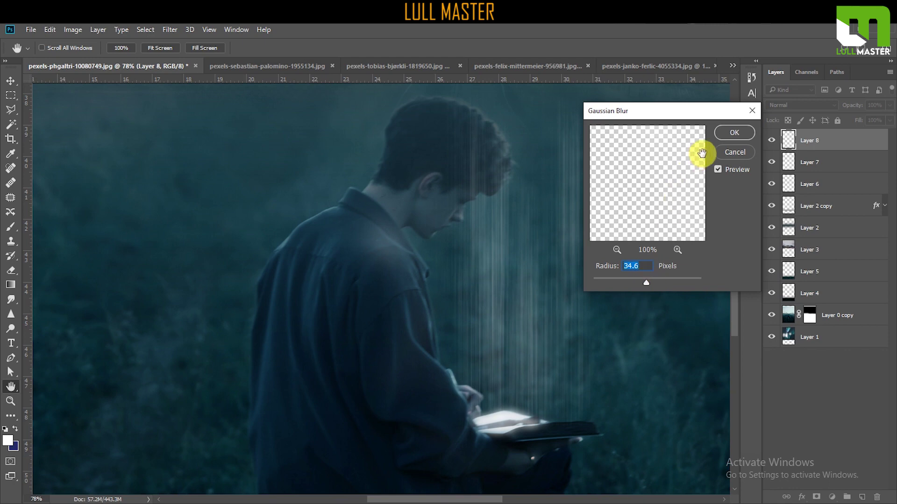
pyautogui.click(733, 133)
pyautogui.press('b')
pyautogui.scroll(-1, 432, 365)
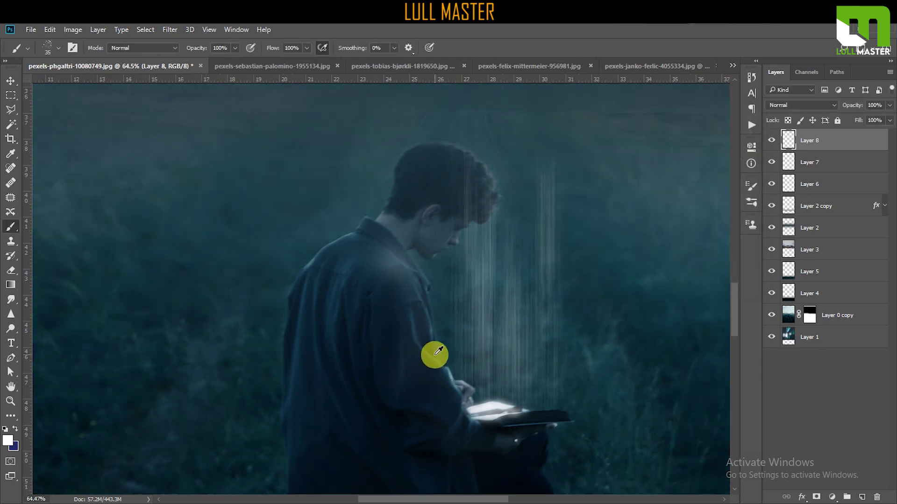
pyautogui.scroll(-1, 432, 360)
pyautogui.scroll(-1, 430, 355)
pyautogui.scroll(-1, 440, 284)
pyautogui.scroll(2, 440, 284)
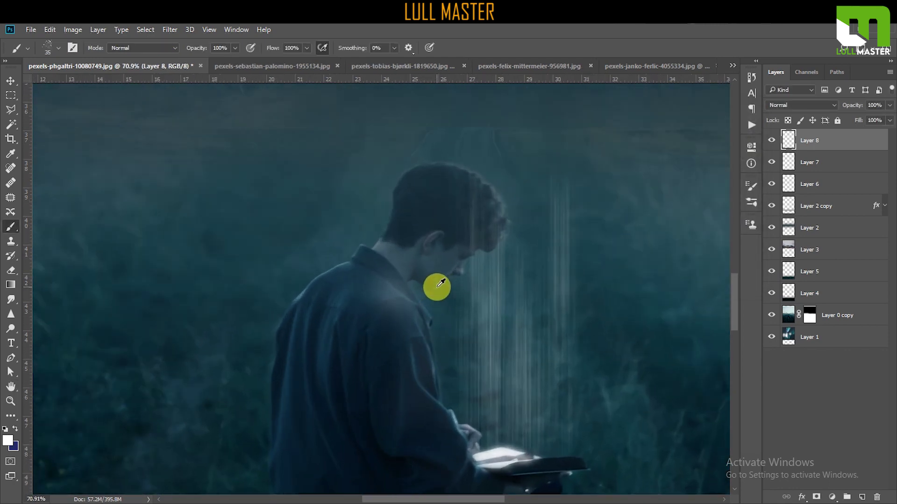
pyautogui.scroll(2, 435, 286)
# Step: On Layer 0 copy, lasso-select around the man's face, neck, ear, shoulder and arm
pyautogui.press('v')
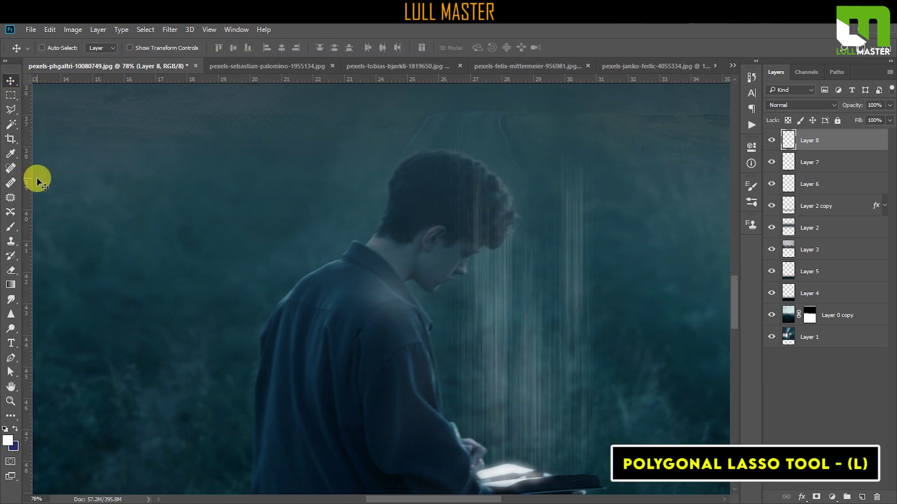
pyautogui.click(11, 109)
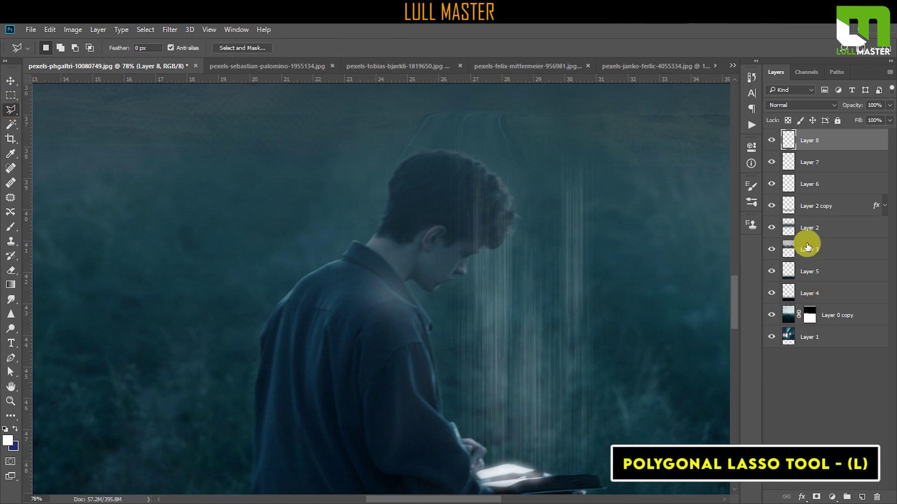
pyautogui.click(790, 315)
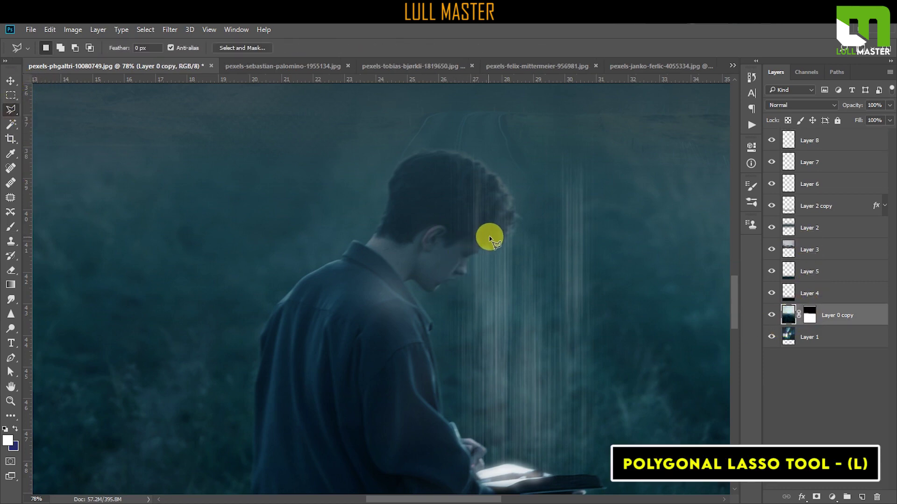
pyautogui.click(483, 170)
pyautogui.click(506, 188)
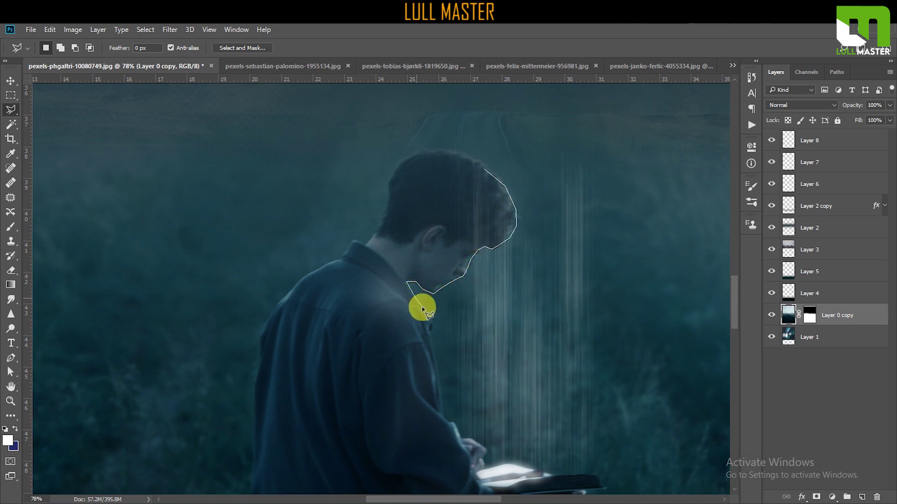
pyautogui.moveTo(423, 308); pyautogui.dragTo(451, 425)
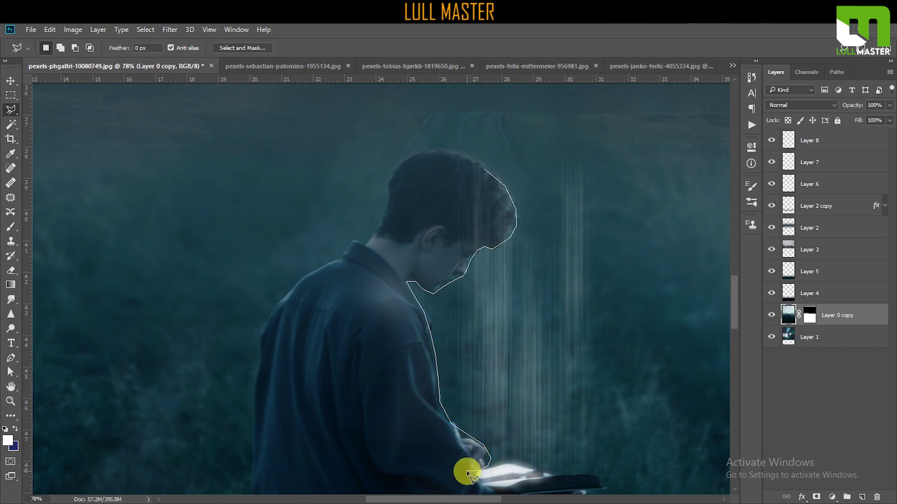
pyautogui.moveTo(447, 446)
pyautogui.mouseDown()
pyautogui.moveTo(416, 405)
pyautogui.moveTo(379, 299)
pyautogui.moveTo(395, 270)
pyautogui.mouseUp()
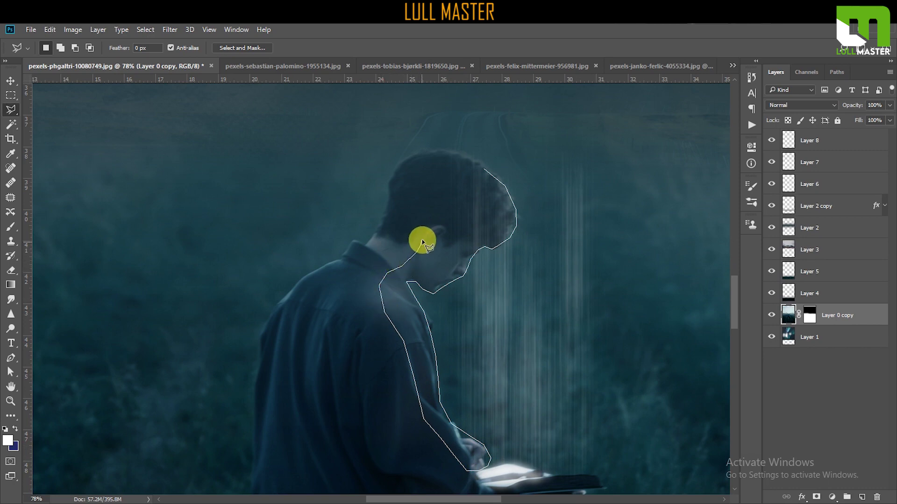
pyautogui.moveTo(426, 232)
pyautogui.mouseDown()
pyautogui.moveTo(455, 229)
pyautogui.moveTo(492, 205)
pyautogui.mouseUp()
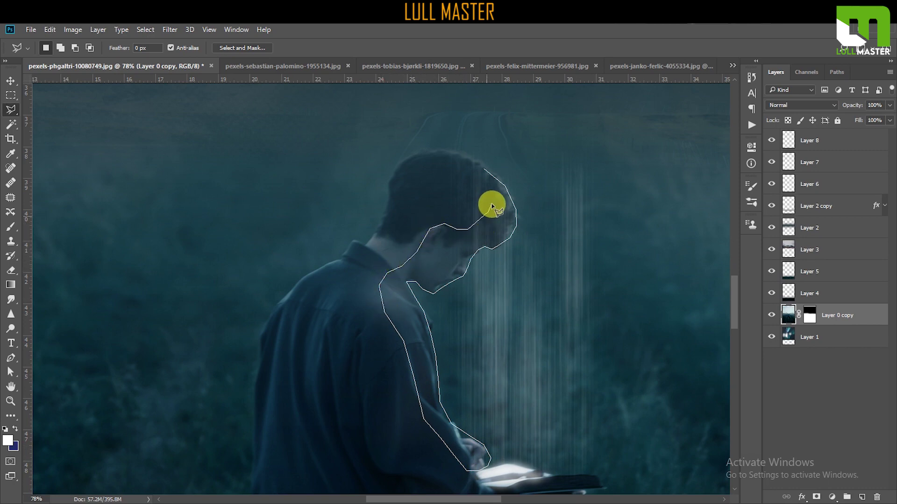
pyautogui.moveTo(486, 173); pyautogui.dragTo(483, 170)
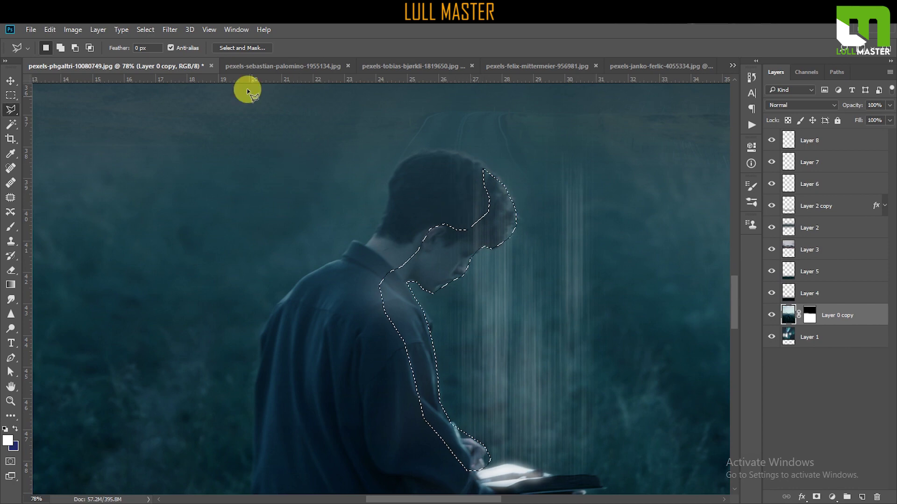
# Step: Feather the selection with a 5-pixel radius
pyautogui.click(144, 30)
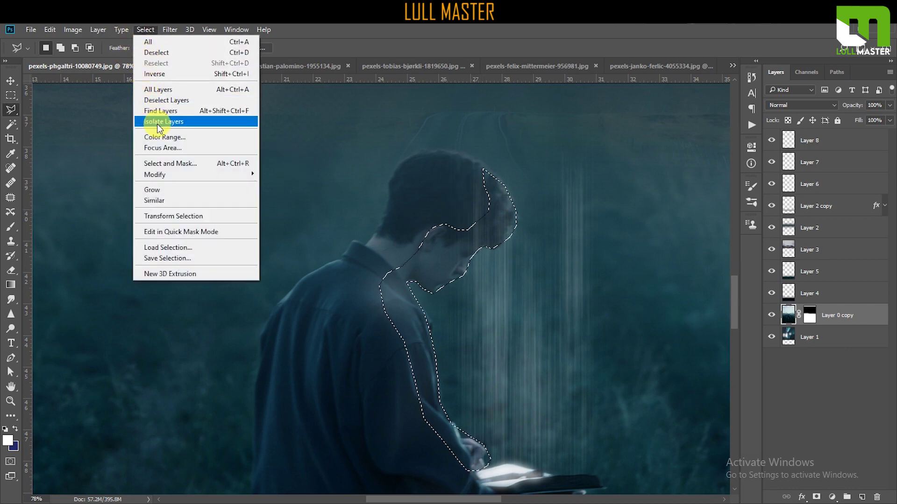
pyautogui.moveTo(155, 175)
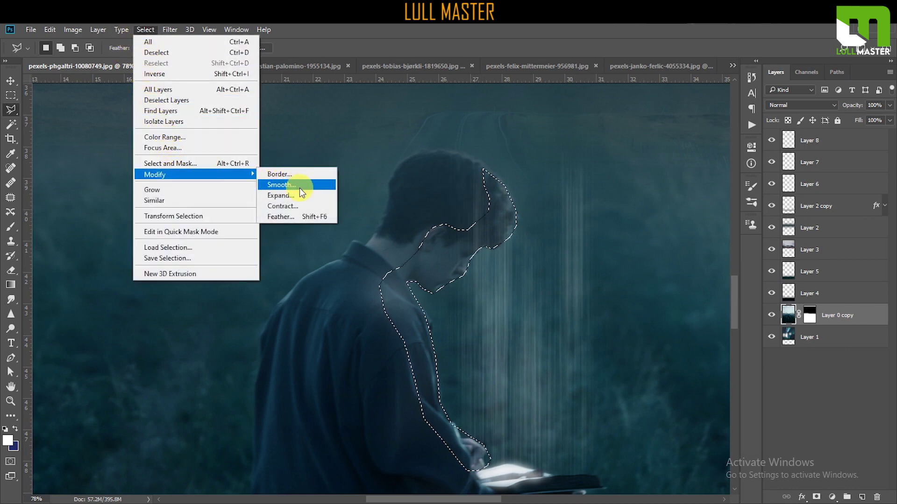
pyautogui.click(279, 216)
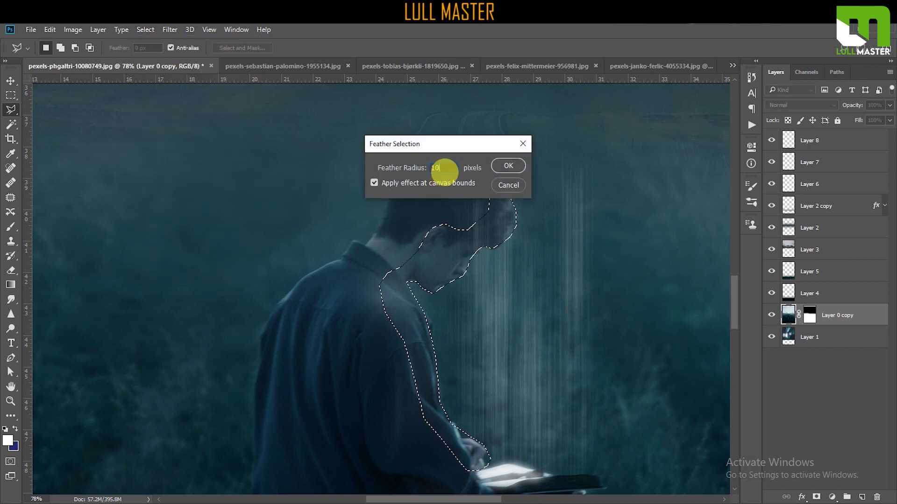
pyautogui.write('10')
pyautogui.moveTo(451, 168); pyautogui.dragTo(414, 172)
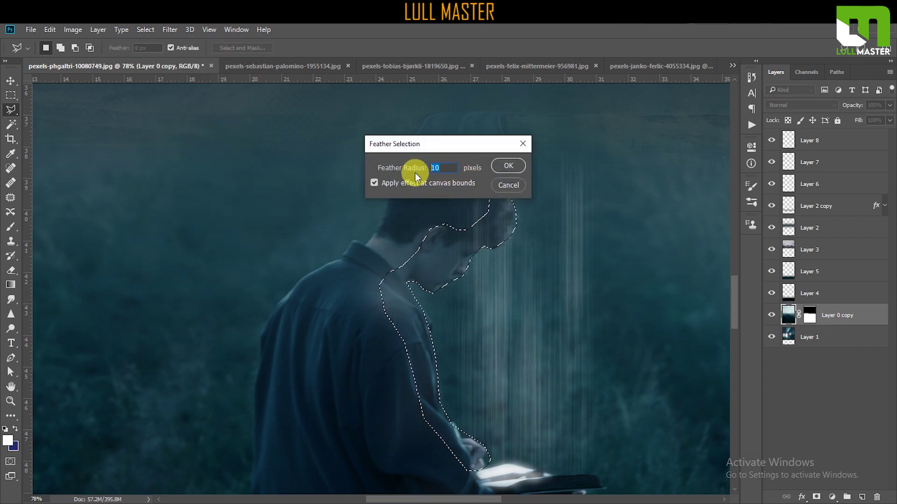
pyautogui.write('5')
pyautogui.click(508, 166)
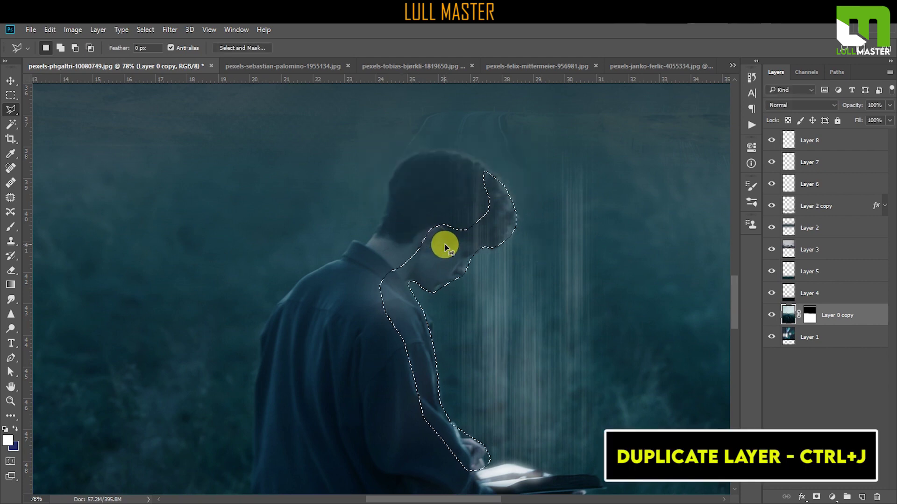
# Step: Copy the selected edge onto a new Layer 9 and make it active
pyautogui.hotkey('ctrl', 'j')
pyautogui.click(11, 81)
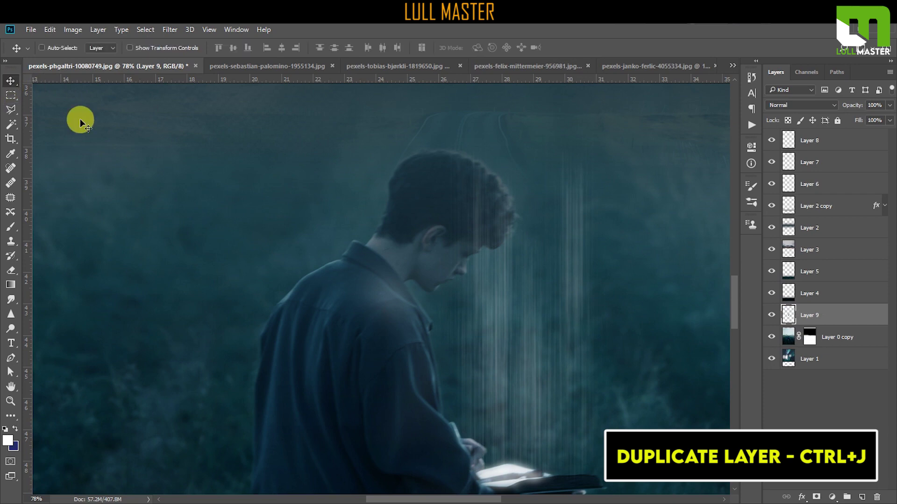
pyautogui.click(772, 344)
pyautogui.click(772, 337)
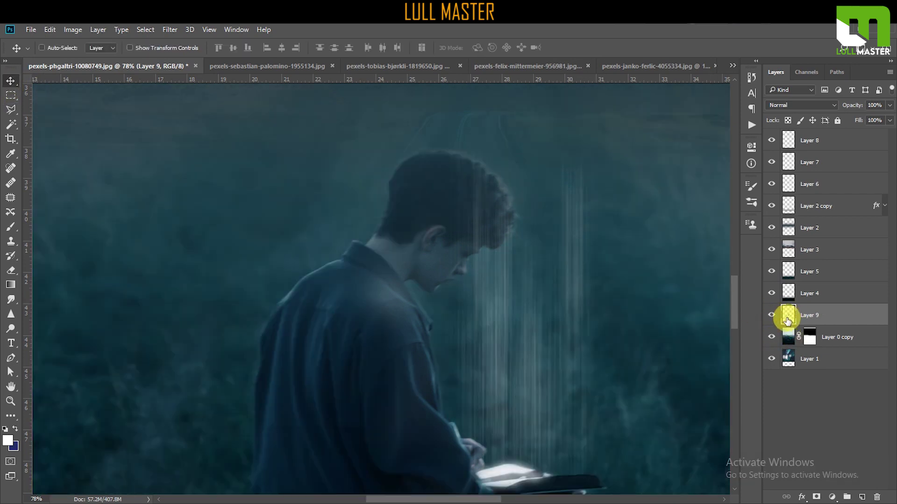
pyautogui.click(775, 320)
# Step: Give Layer 9 Brightness 150 and Contrast -50
pyautogui.click(72, 30)
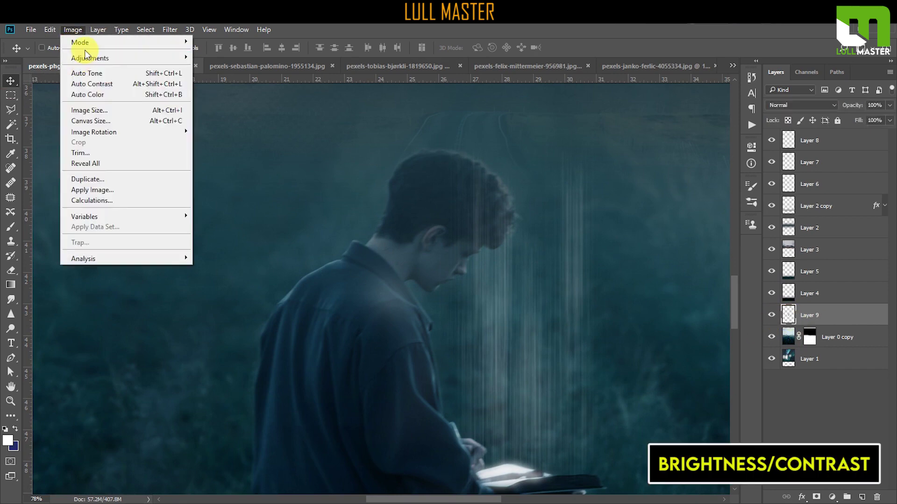
pyautogui.moveTo(89, 58)
pyautogui.click(219, 57)
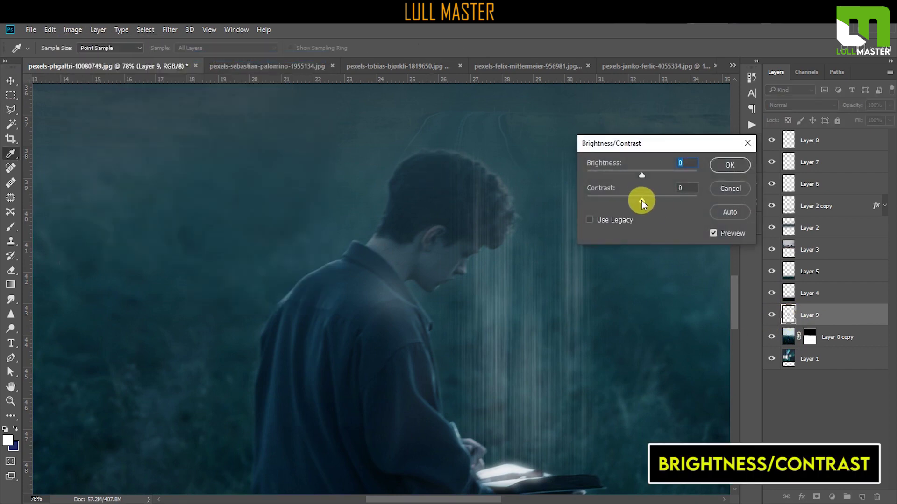
pyautogui.moveTo(642, 201); pyautogui.dragTo(693, 202)
pyautogui.moveTo(642, 174); pyautogui.dragTo(699, 175)
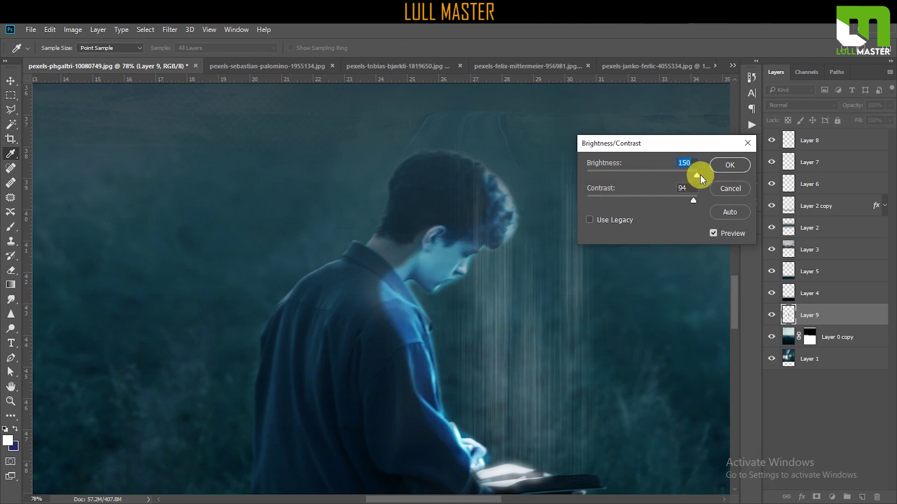
pyautogui.moveTo(694, 201); pyautogui.dragTo(565, 209)
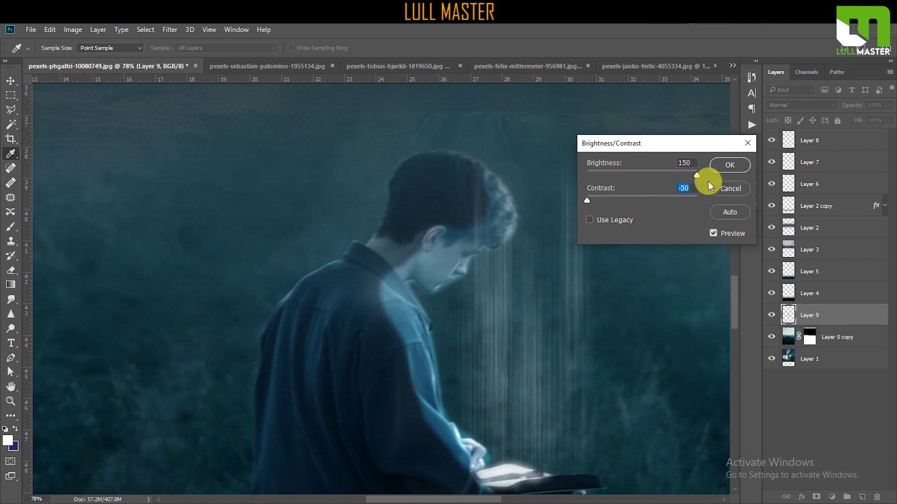
pyautogui.click(728, 168)
# Step: Tint Layer 9 blue with Color Balance -30, 0, +45
pyautogui.press('v')
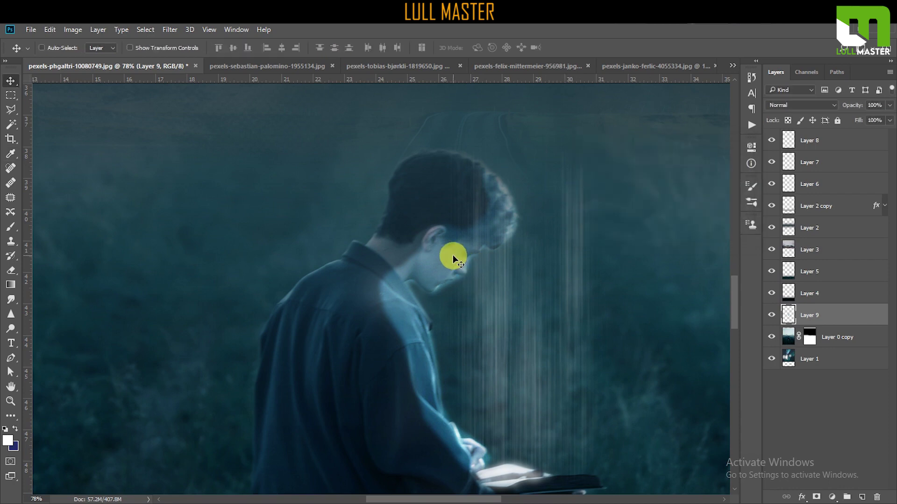
pyautogui.click(73, 30)
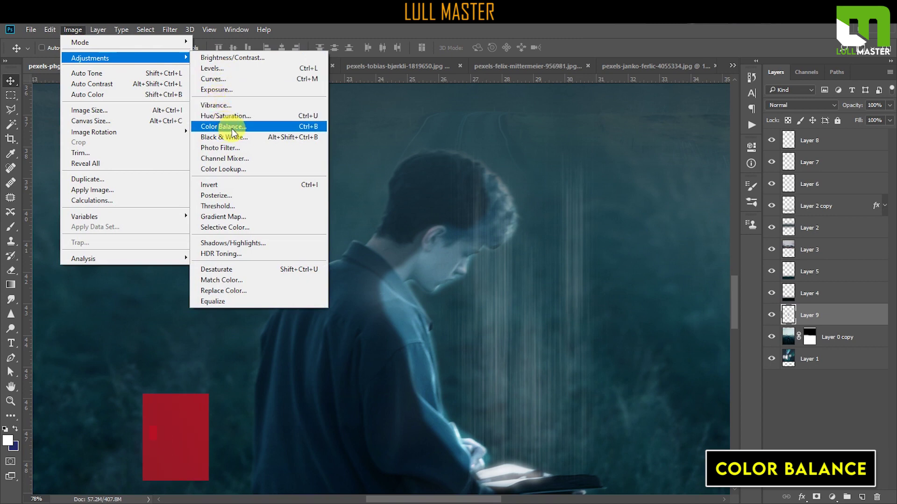
pyautogui.click(223, 127)
pyautogui.moveTo(705, 165)
pyautogui.mouseDown()
pyautogui.moveTo(688, 167)
pyautogui.moveTo(724, 192)
pyautogui.mouseUp()
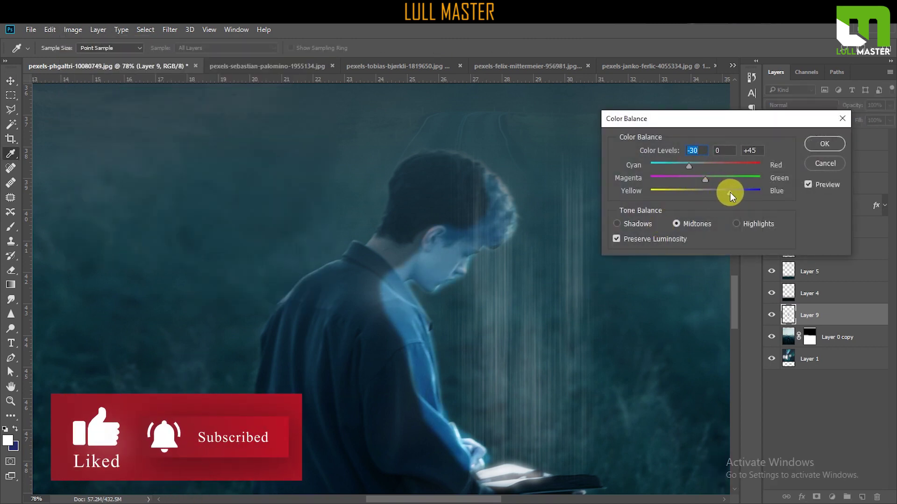
pyautogui.click(824, 144)
# Step: Try Screen, then set Layer 9's blend mode to Overlay for a subtler rim glow
pyautogui.scroll(-2, 447, 367)
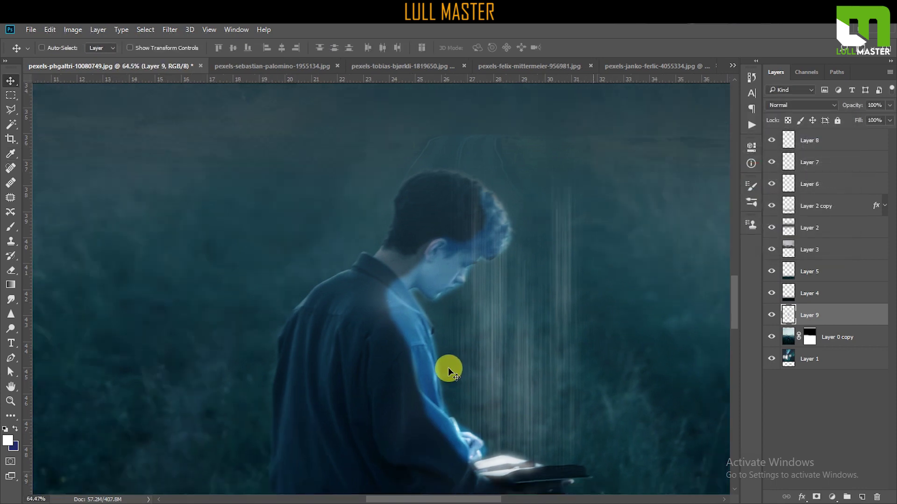
pyautogui.scroll(-2, 448, 368)
pyautogui.scroll(1, 465, 351)
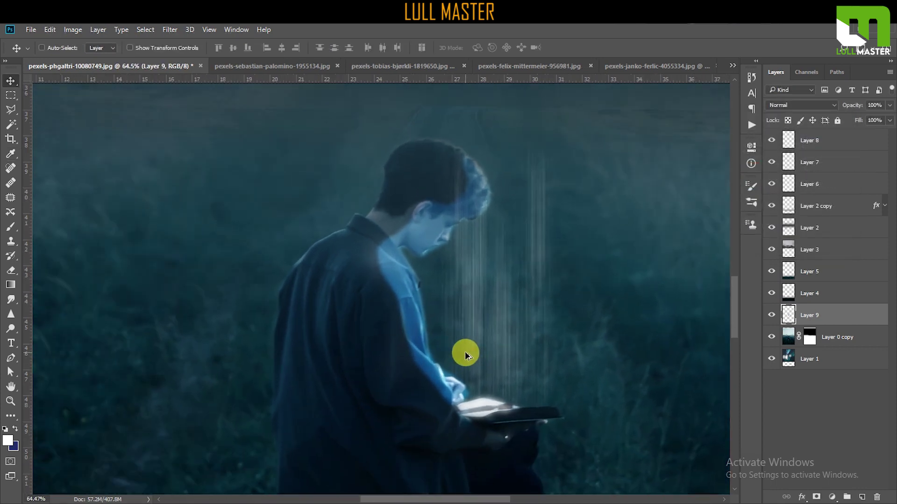
pyautogui.scroll(1, 487, 329)
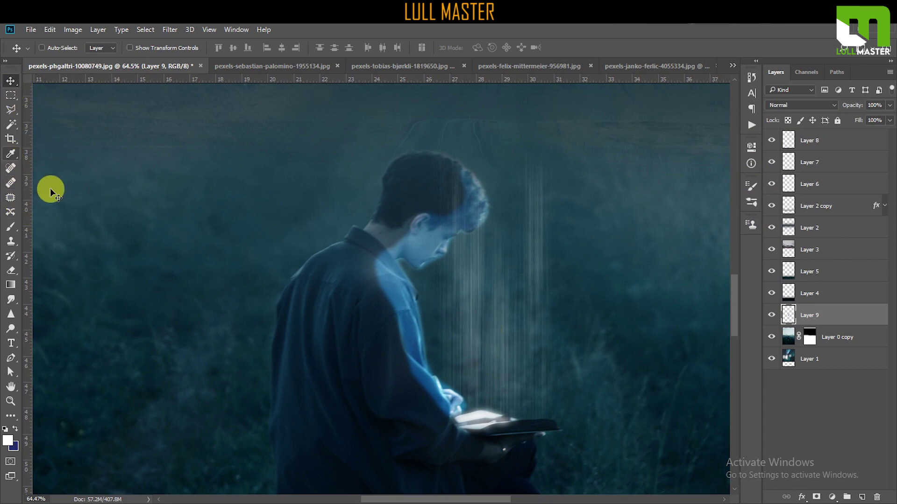
pyautogui.click(789, 104)
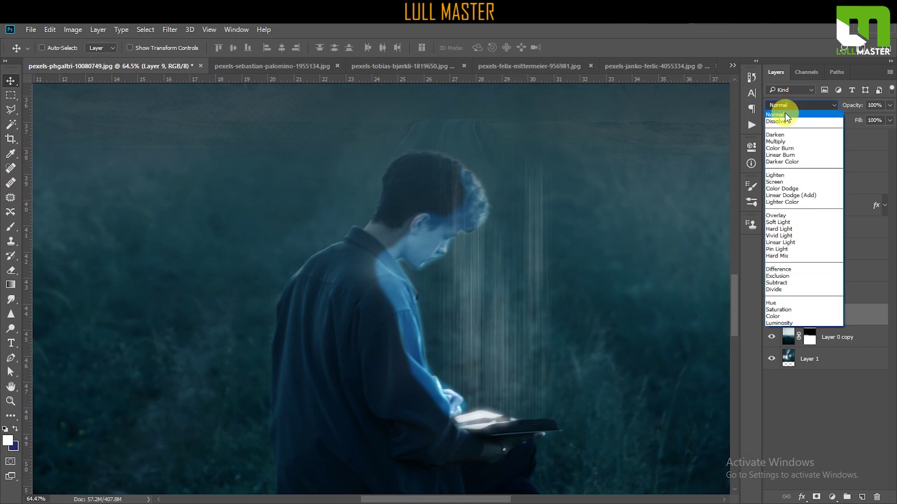
pyautogui.click(784, 181)
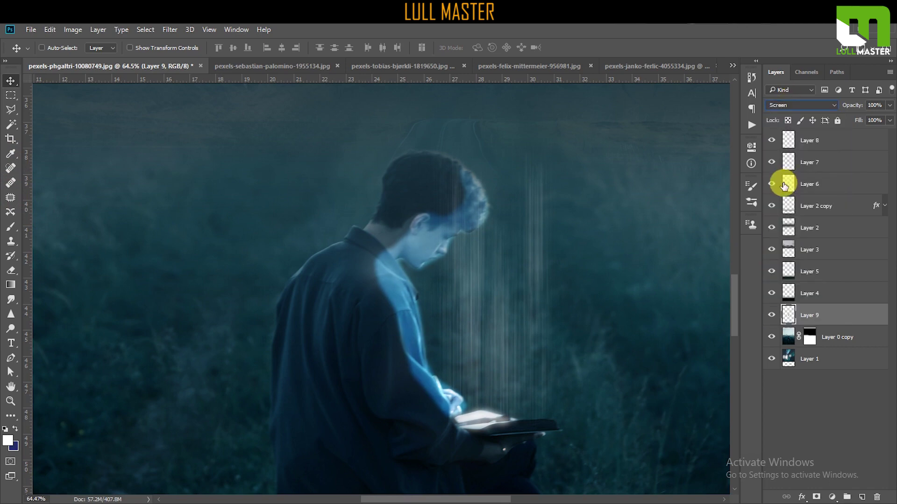
pyautogui.click(791, 104)
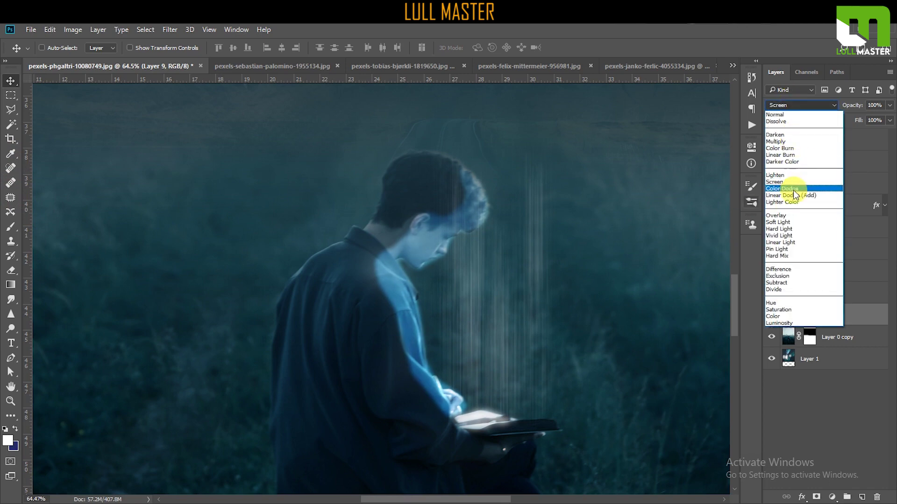
pyautogui.click(788, 216)
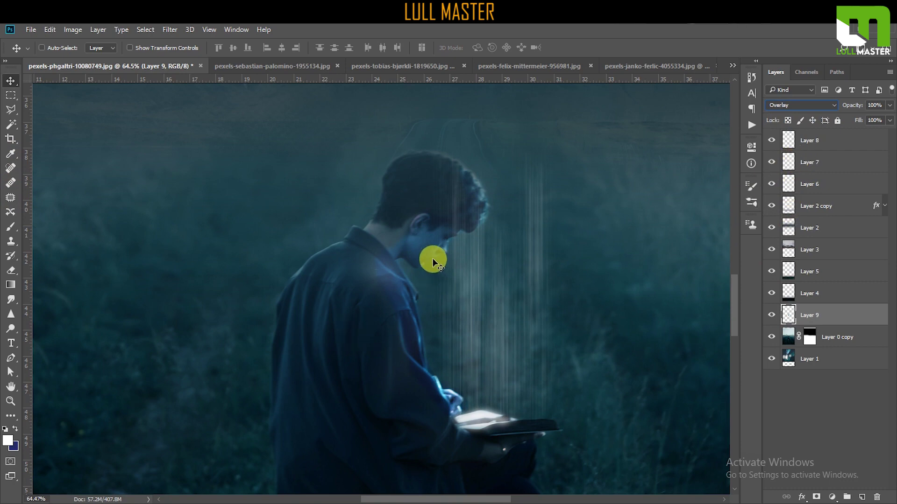
pyautogui.scroll(2, 423, 267)
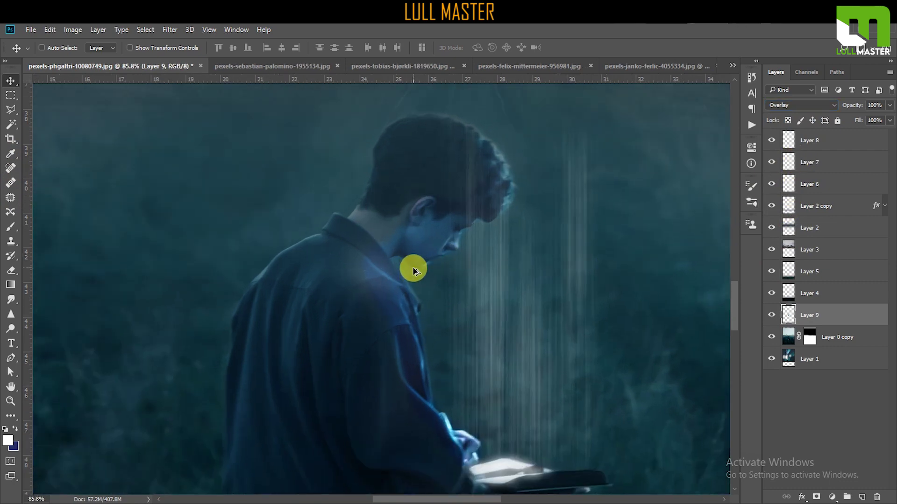
pyautogui.scroll(2, 411, 268)
pyautogui.scroll(-1, 451, 264)
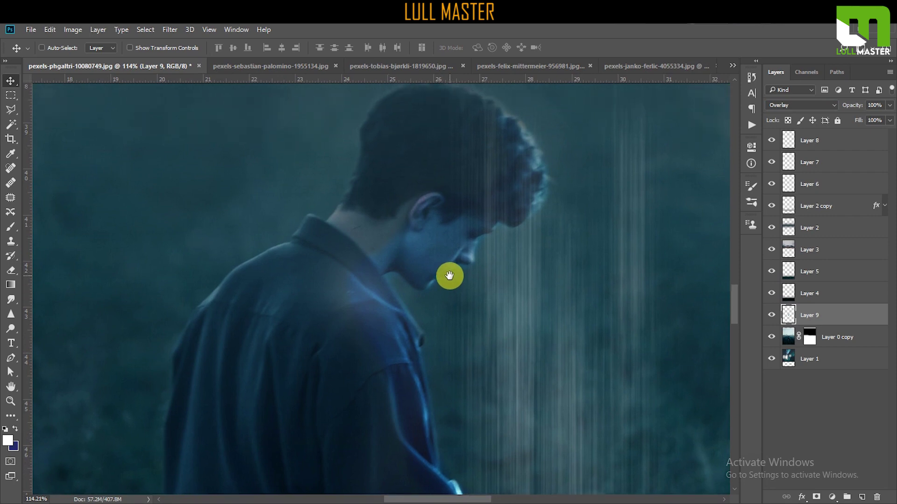
pyautogui.scroll(-1, 448, 278)
pyautogui.scroll(-1, 449, 277)
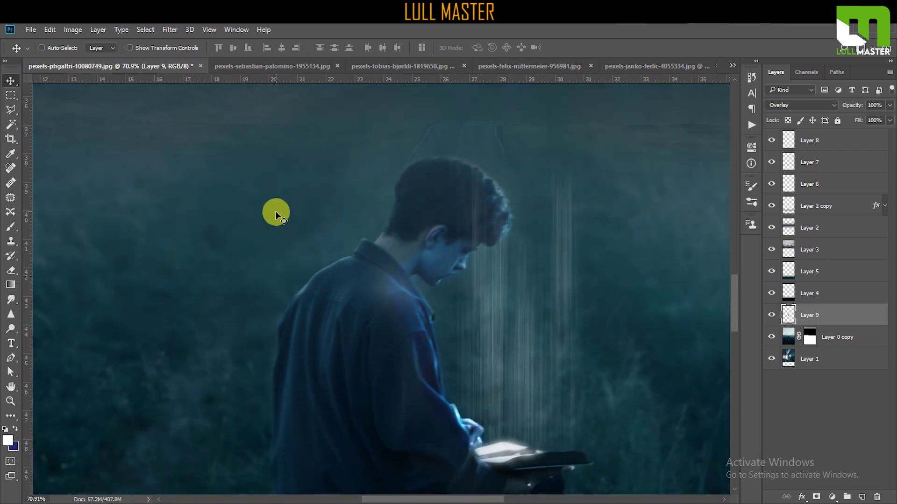
pyautogui.click(75, 29)
pyautogui.moveTo(90, 57)
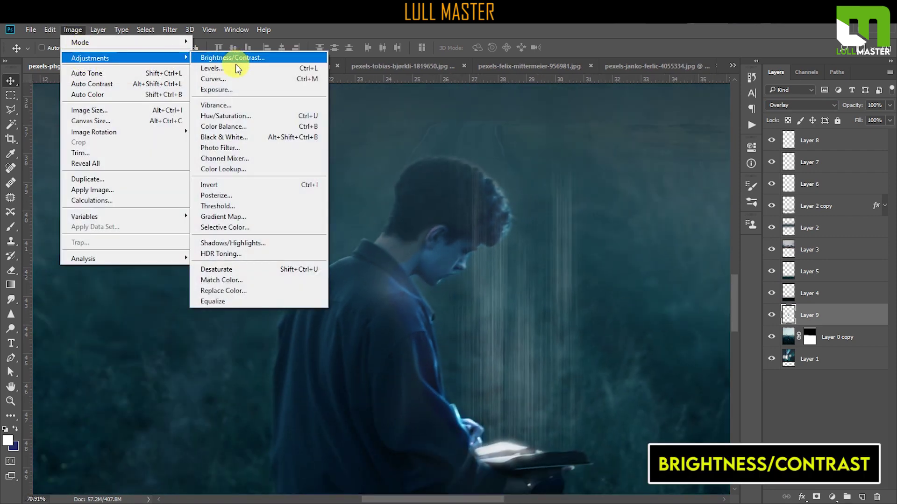
# Step: Apply Brightness 26 and Contrast 56 to the Layer 9 glow
pyautogui.click(236, 60)
pyautogui.moveTo(640, 176)
pyautogui.mouseDown()
pyautogui.moveTo(652, 176)
pyautogui.moveTo(601, 206)
pyautogui.moveTo(572, 208)
pyautogui.moveTo(697, 204)
pyautogui.moveTo(673, 202)
pyautogui.mouseUp()
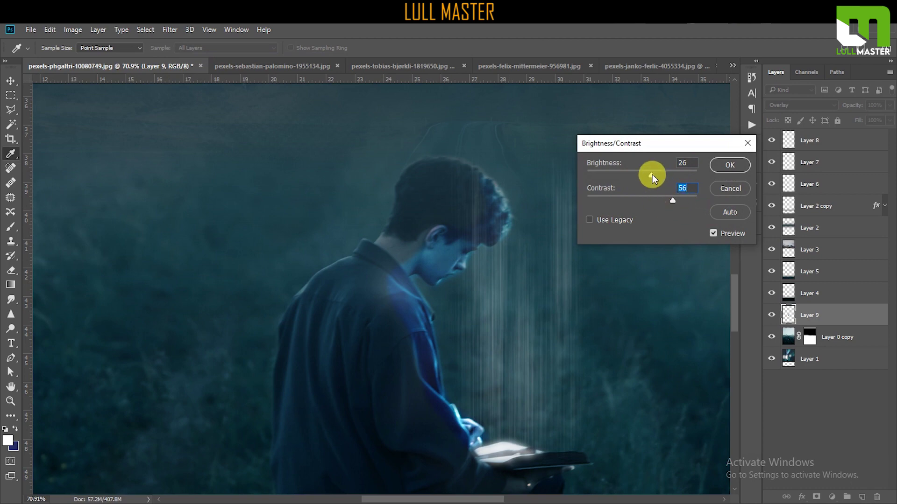
pyautogui.click(730, 165)
pyautogui.press('v')
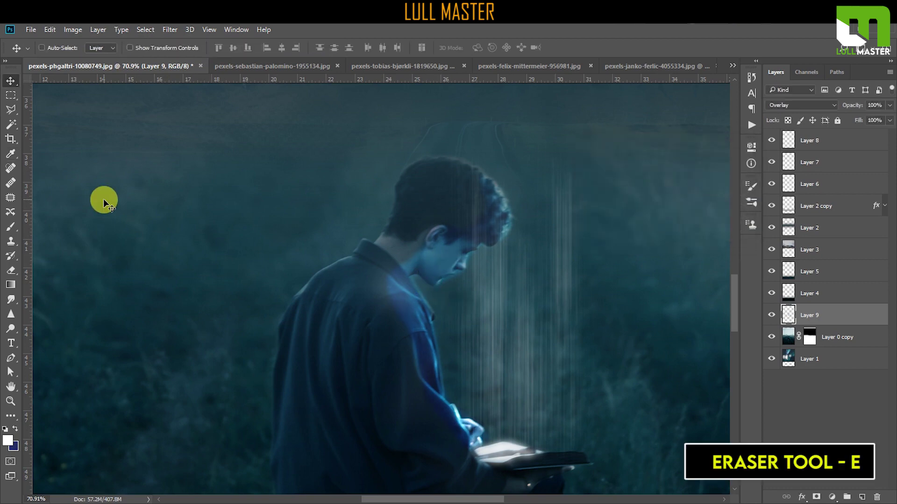
# Step: Erase the glow from the man's neck, shoulder and ear with a 90-175 px eraser
pyautogui.click(11, 271)
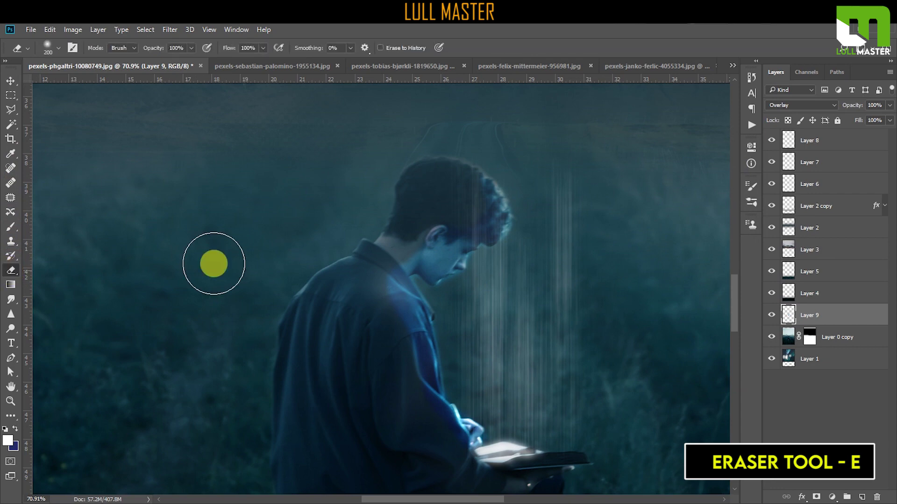
pyautogui.scroll(3, 409, 260)
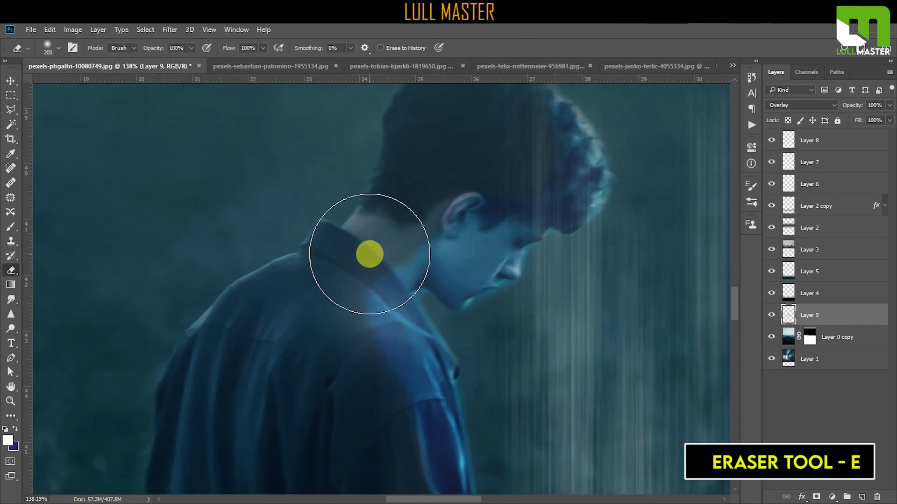
pyautogui.press('[')
pyautogui.press('[')
pyautogui.press('[')
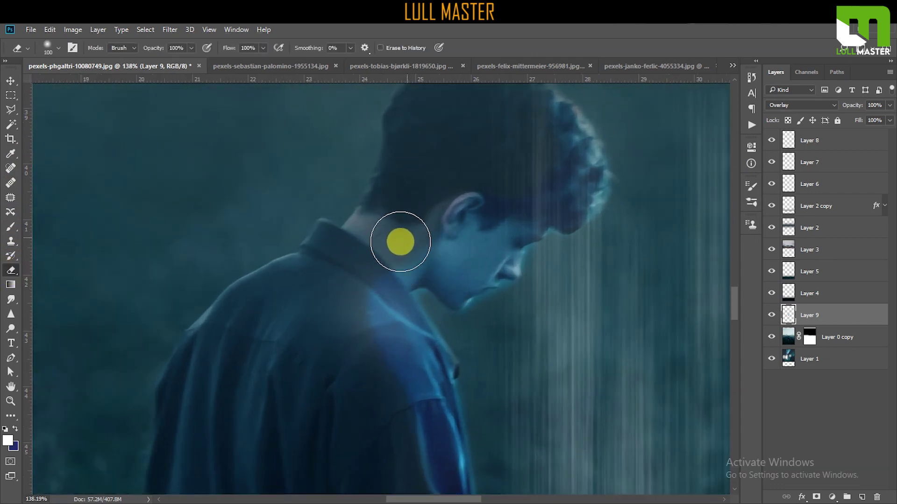
pyautogui.moveTo(401, 241)
pyautogui.mouseDown()
pyautogui.moveTo(361, 266)
pyautogui.moveTo(349, 300)
pyautogui.moveTo(381, 415)
pyautogui.moveTo(448, 256)
pyautogui.mouseUp()
pyautogui.press(']')
pyautogui.press(']')
pyautogui.press(']')
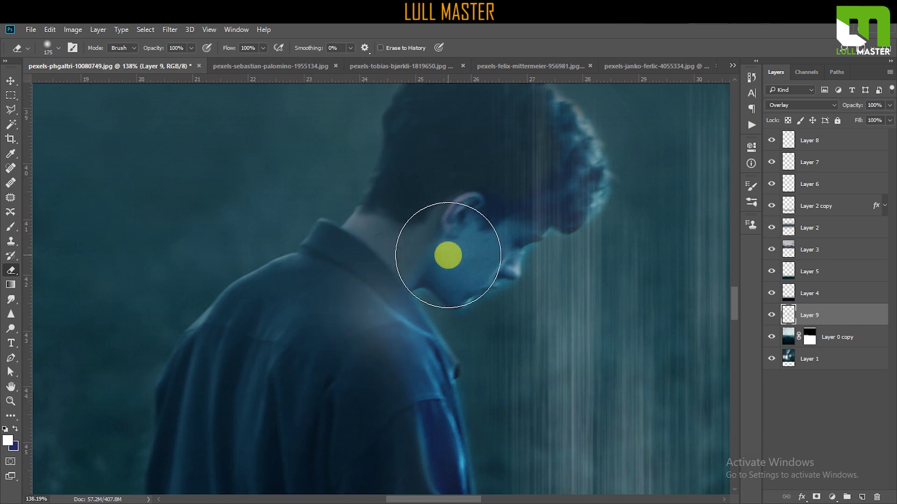
pyautogui.press('[')
pyautogui.press('[')
pyautogui.press('[')
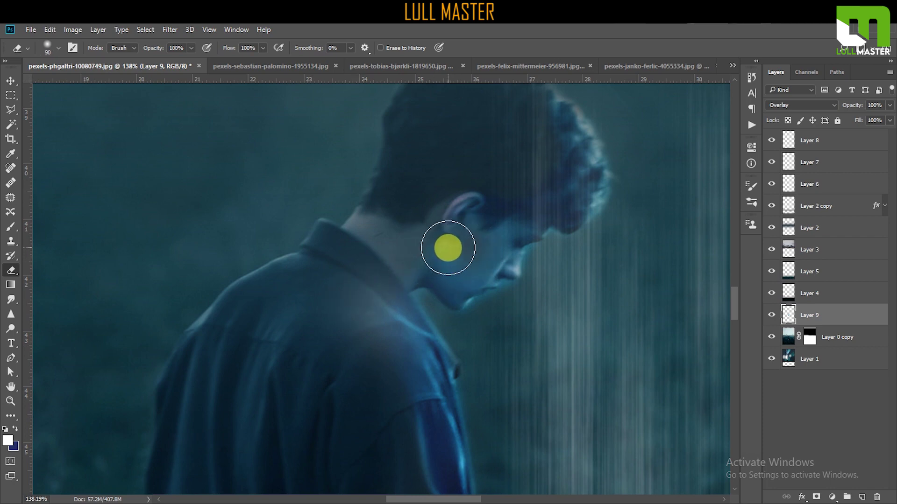
pyautogui.moveTo(448, 248); pyautogui.dragTo(474, 233)
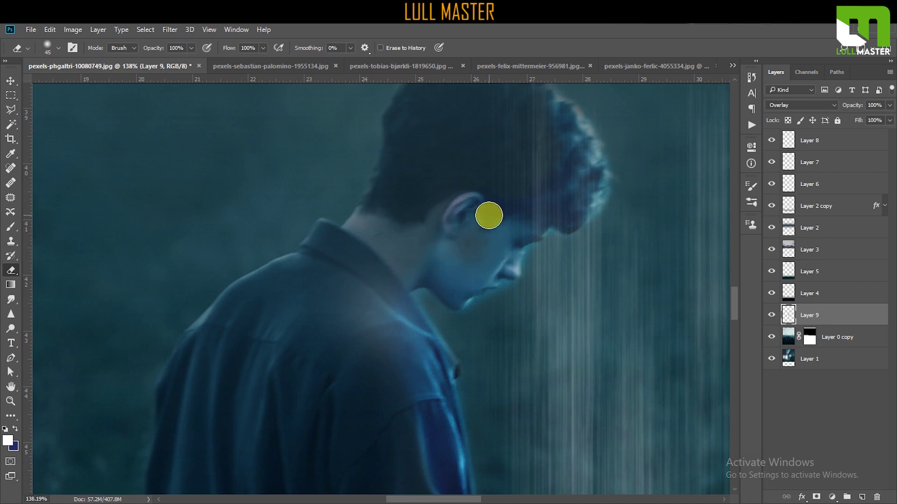
pyautogui.moveTo(488, 200); pyautogui.dragTo(466, 221)
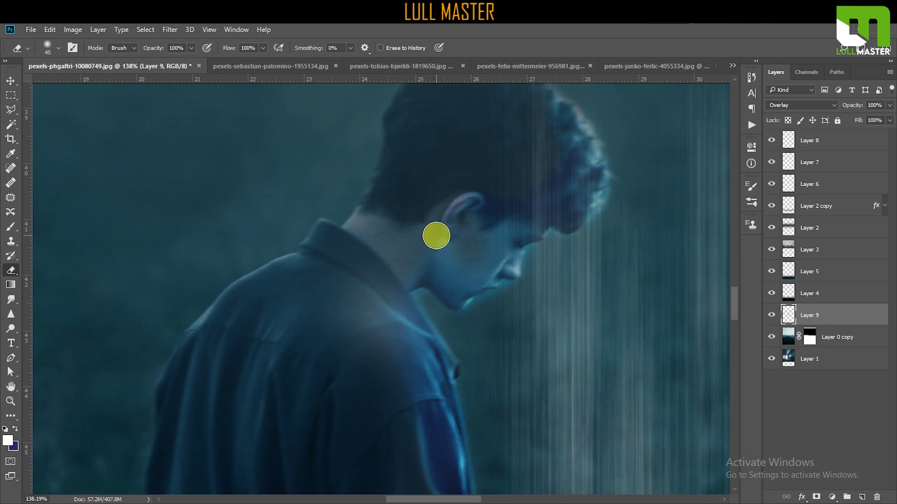
pyautogui.press(']')
pyautogui.press(']')
pyautogui.press(']')
pyautogui.moveTo(451, 254)
pyautogui.mouseDown()
pyautogui.moveTo(453, 236)
pyautogui.moveTo(402, 254)
pyautogui.moveTo(429, 250)
pyautogui.moveTo(391, 237)
pyautogui.moveTo(475, 224)
pyautogui.moveTo(512, 180)
pyautogui.moveTo(548, 182)
pyautogui.moveTo(513, 184)
pyautogui.moveTo(501, 200)
pyautogui.moveTo(513, 164)
pyautogui.moveTo(558, 327)
pyautogui.moveTo(451, 244)
pyautogui.moveTo(455, 254)
pyautogui.moveTo(424, 266)
pyautogui.moveTo(519, 183)
pyautogui.moveTo(547, 231)
pyautogui.moveTo(537, 314)
pyautogui.moveTo(463, 182)
pyautogui.moveTo(432, 160)
pyautogui.moveTo(407, 190)
pyautogui.mouseUp()
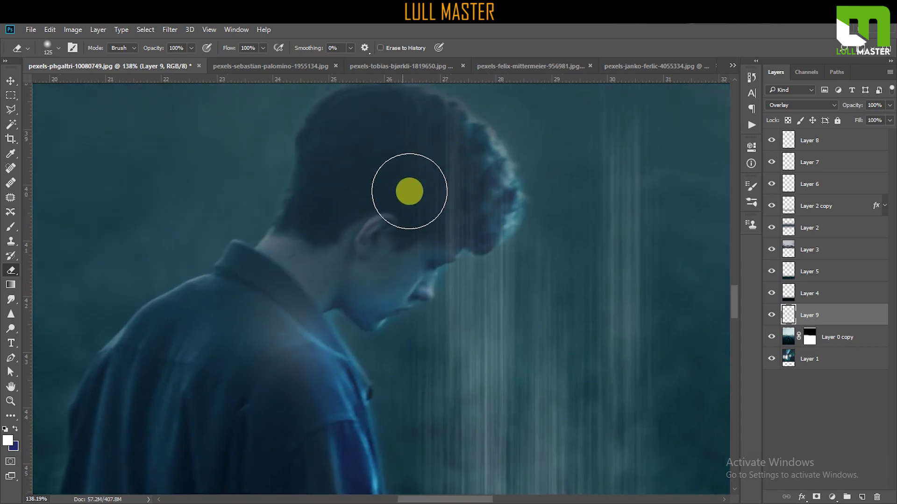
# Step: Erase the glow over the man's hair, shoulder and arm with a brush up to 200 px
pyautogui.moveTo(530, 377); pyautogui.dragTo(555, 271)
pyautogui.moveTo(366, 294)
pyautogui.mouseDown()
pyautogui.moveTo(350, 316)
pyautogui.moveTo(336, 424)
pyautogui.mouseUp()
pyautogui.press(']')
pyautogui.press(']')
pyautogui.press(']')
pyautogui.moveTo(338, 328)
pyautogui.mouseDown()
pyautogui.moveTo(304, 291)
pyautogui.moveTo(280, 237)
pyautogui.mouseUp()
pyautogui.moveTo(342, 348)
pyautogui.mouseDown()
pyautogui.moveTo(343, 397)
pyautogui.moveTo(366, 440)
pyautogui.moveTo(324, 374)
pyautogui.mouseUp()
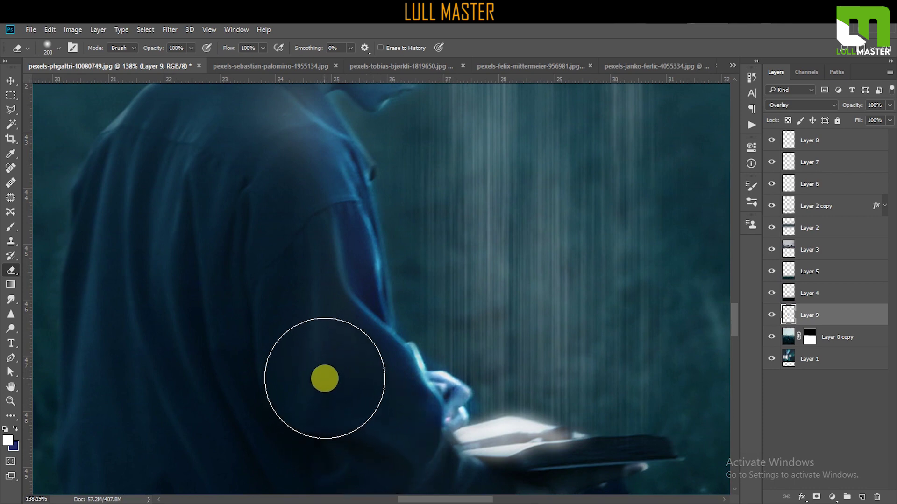
pyautogui.moveTo(396, 279)
pyautogui.mouseDown()
pyautogui.moveTo(401, 330)
pyautogui.moveTo(386, 362)
pyautogui.moveTo(361, 355)
pyautogui.moveTo(353, 337)
pyautogui.mouseUp()
pyautogui.press('[')
pyautogui.press('[')
pyautogui.press('[')
pyautogui.press('[')
pyautogui.press('[')
pyautogui.scroll(-2, 388, 337)
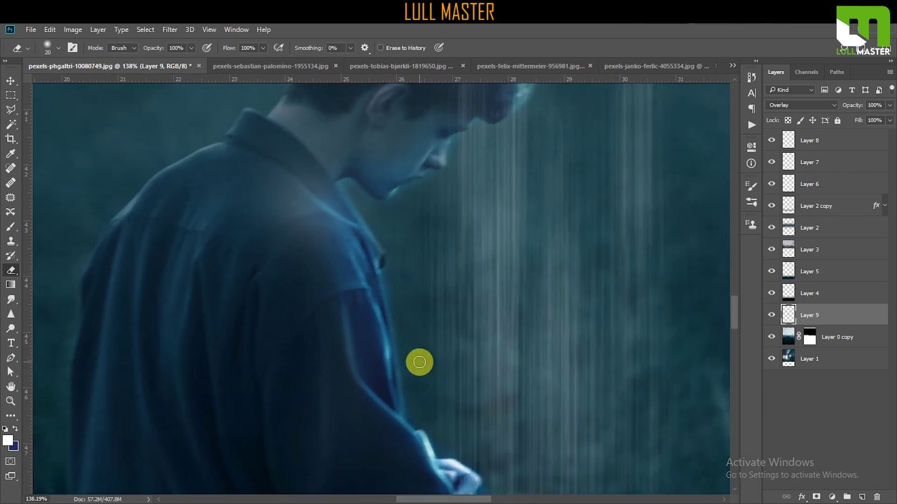
pyautogui.press('[')
pyautogui.press('[')
pyautogui.press('[')
pyautogui.scroll(-2, 483, 358)
pyautogui.scroll(-2, 483, 358)
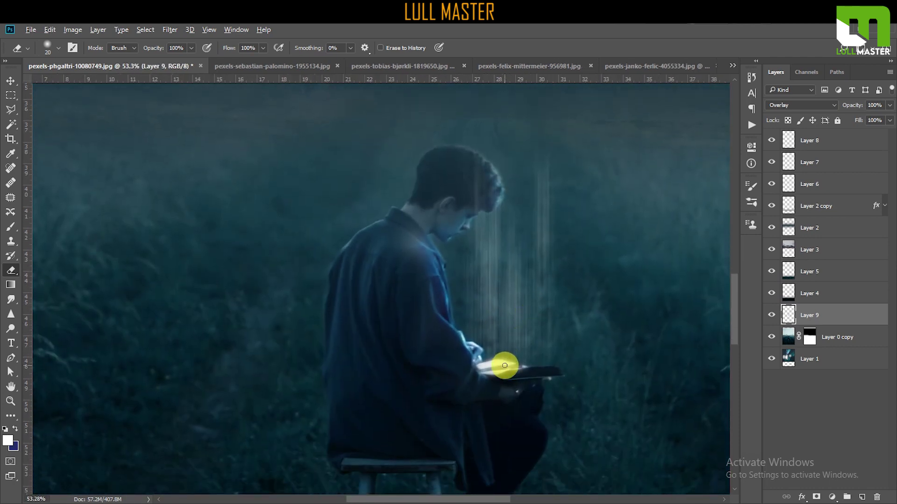
pyautogui.scroll(2, 504, 365)
# Step: Duplicate Layer 7 to create Layer 7 copy
pyautogui.click(10, 81)
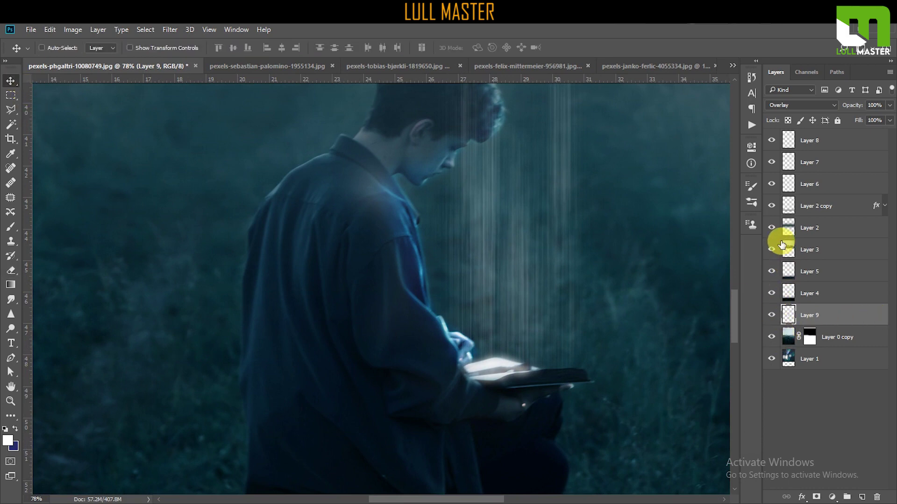
pyautogui.click(771, 140)
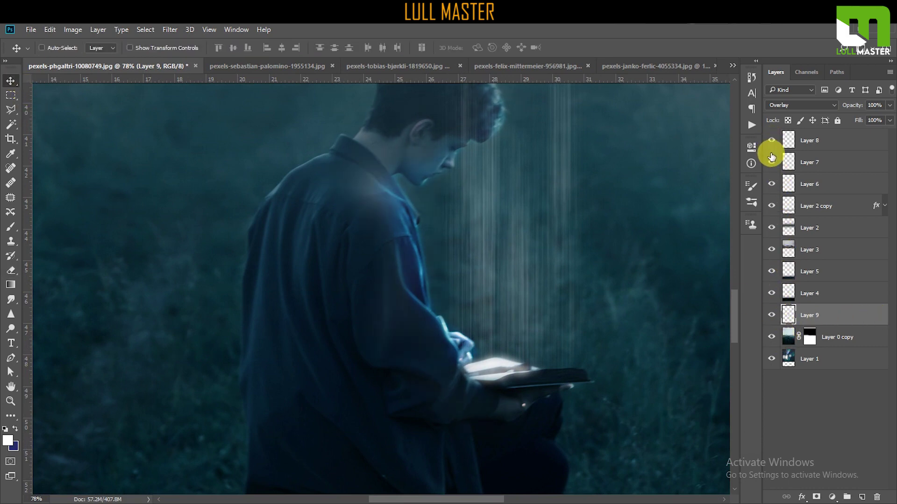
pyautogui.click(771, 163)
pyautogui.click(794, 163)
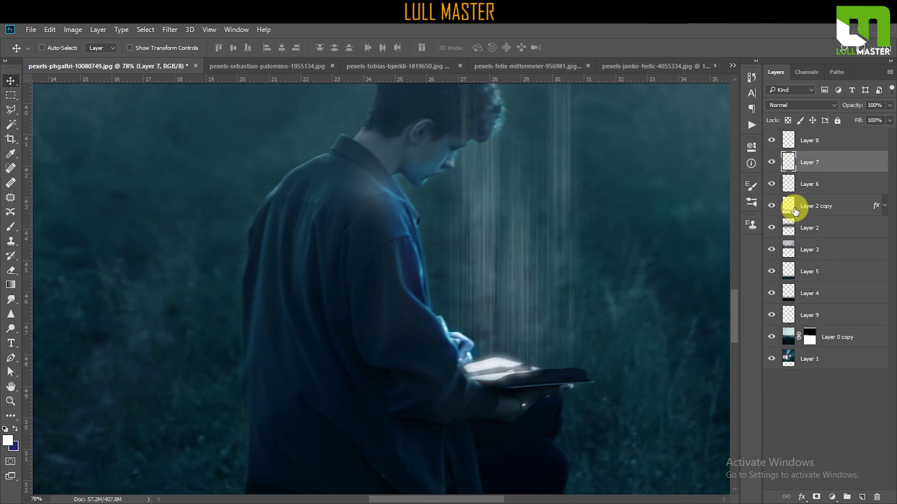
pyautogui.rightClick(823, 166)
pyautogui.click(643, 146)
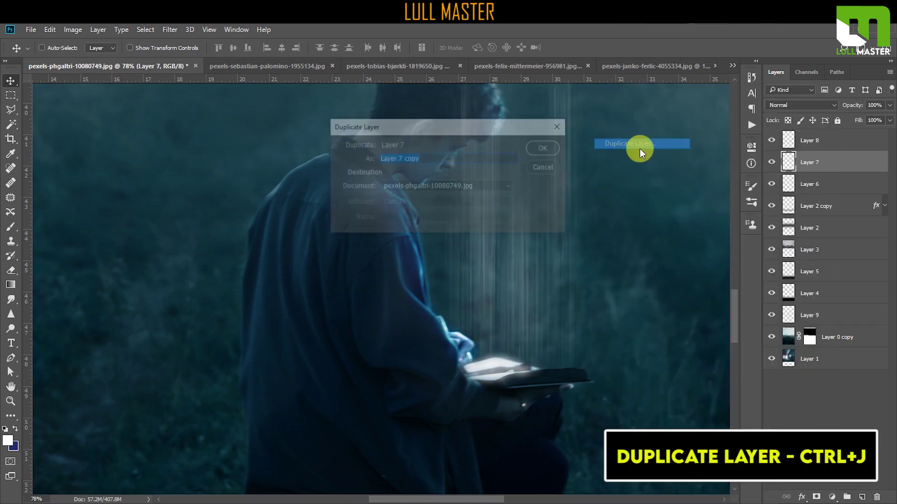
pyautogui.press('Return')
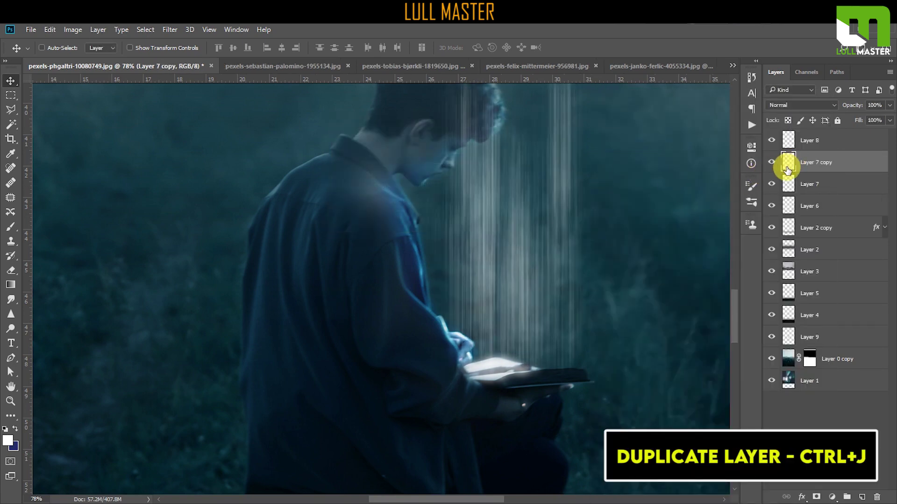
# Step: Add a cyan 00ccff Color Overlay to Layer 7 copy
pyautogui.scroll(-3, 566, 292)
pyautogui.moveTo(565, 293); pyautogui.dragTo(523, 305)
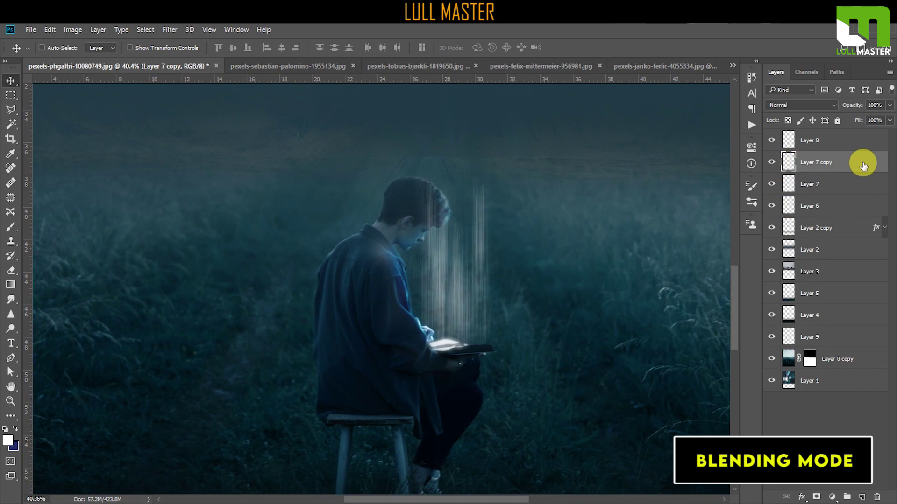
pyautogui.rightClick(861, 160)
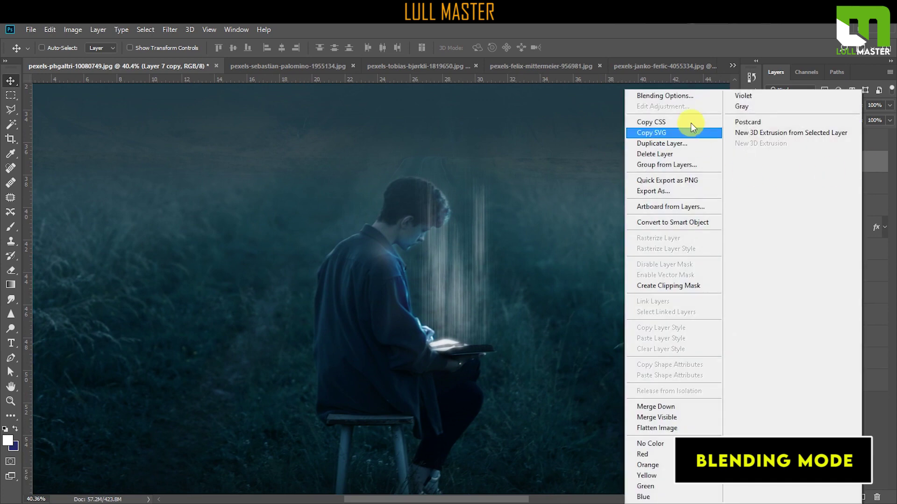
pyautogui.click(678, 96)
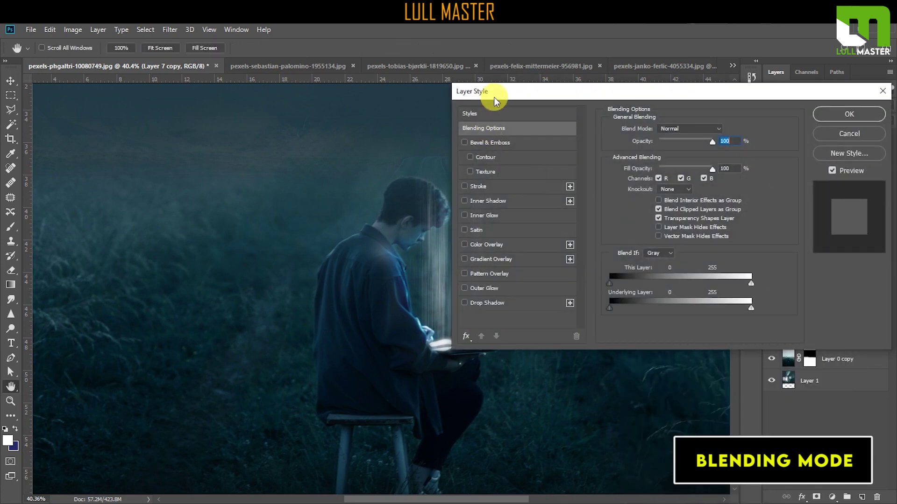
pyautogui.moveTo(494, 96); pyautogui.dragTo(528, 97)
pyautogui.click(551, 243)
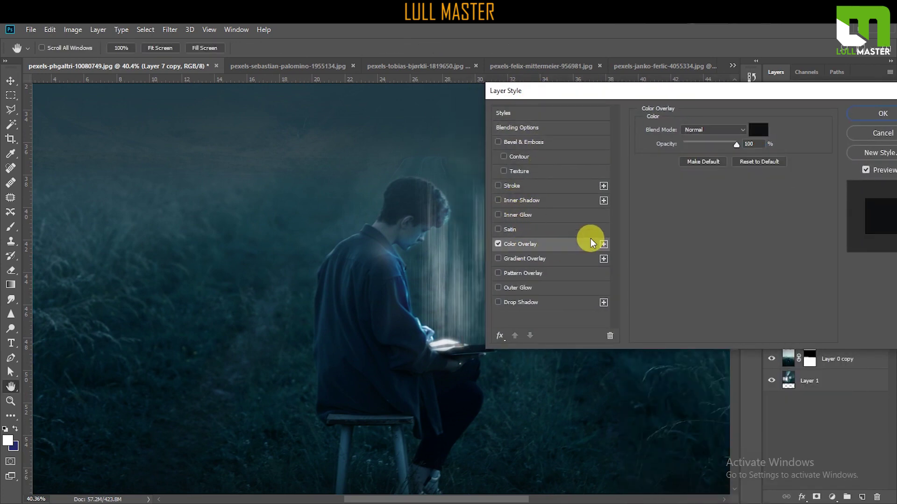
pyautogui.click(758, 130)
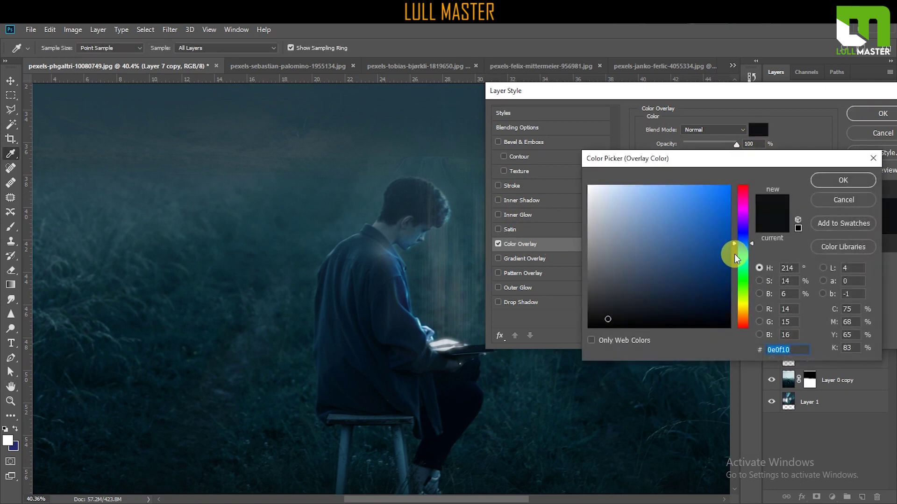
pyautogui.click(744, 251)
pyautogui.click(730, 186)
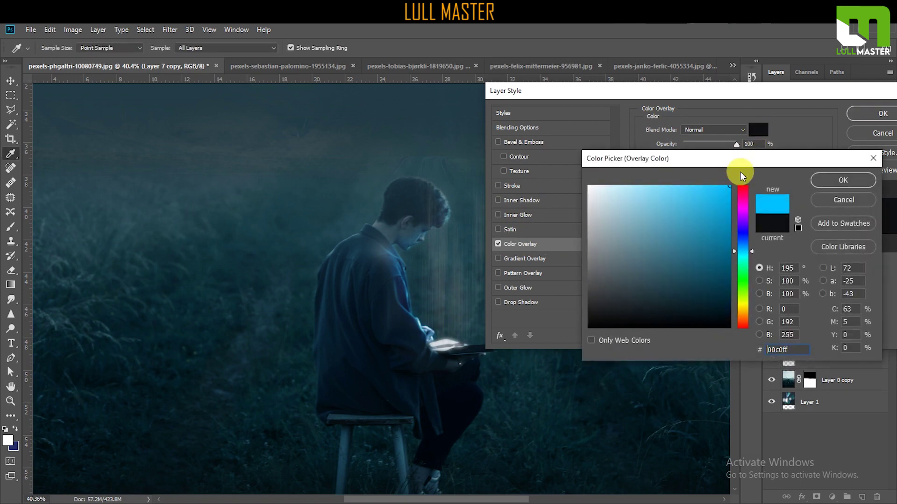
pyautogui.click(744, 253)
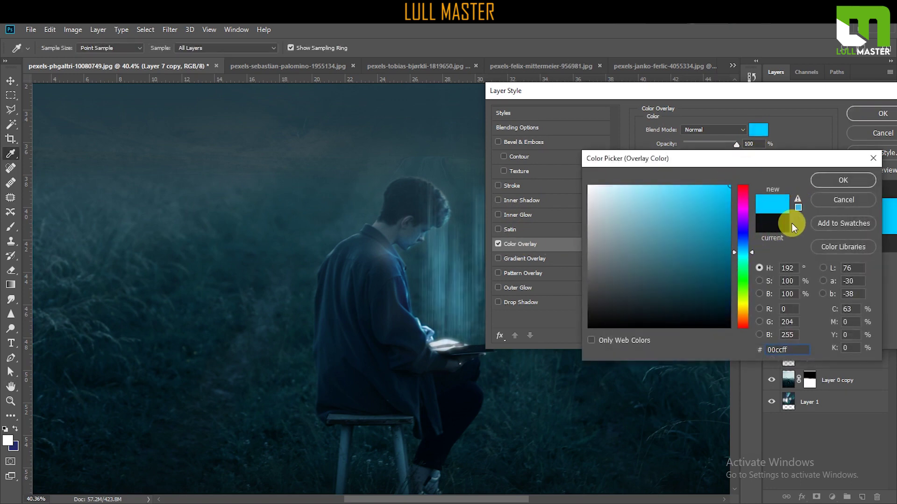
pyautogui.click(837, 186)
pyautogui.click(880, 114)
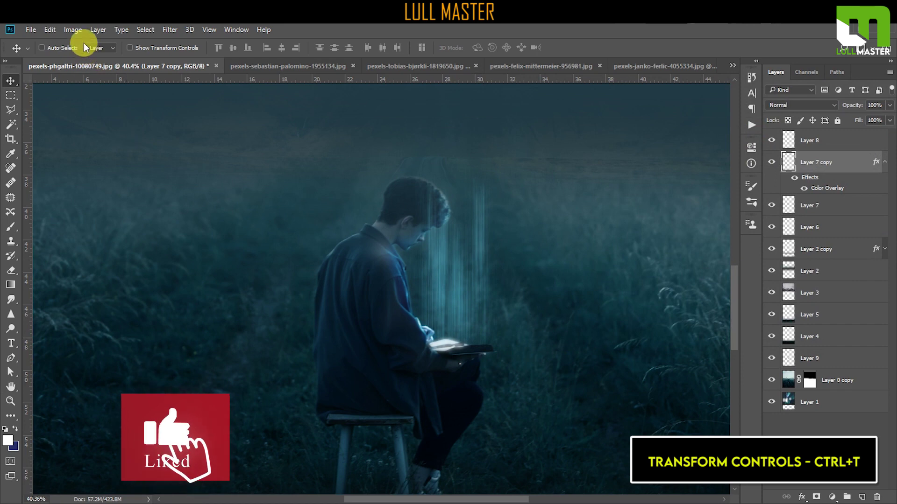
# Step: Free-transform the cyan streaks to about 84% height and move them down toward the book
pyautogui.click(73, 30)
pyautogui.moveTo(50, 30)
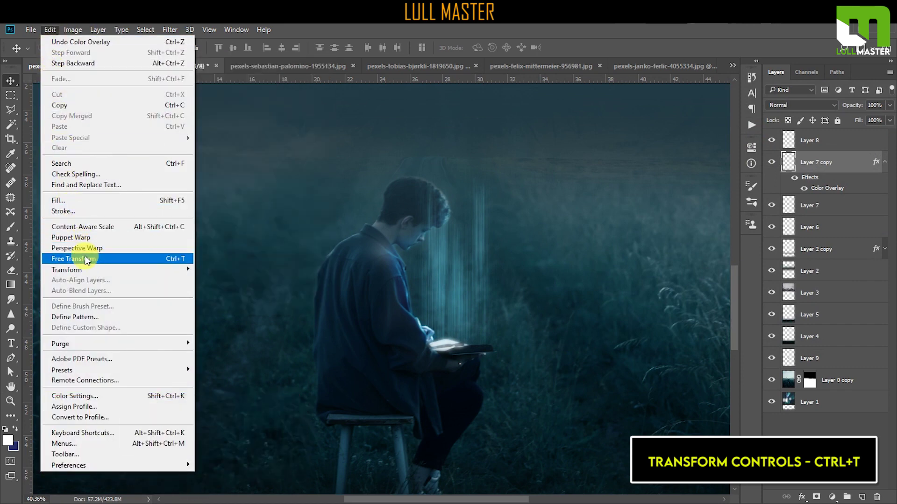
pyautogui.click(86, 260)
pyautogui.moveTo(429, 167); pyautogui.dragTo(429, 182)
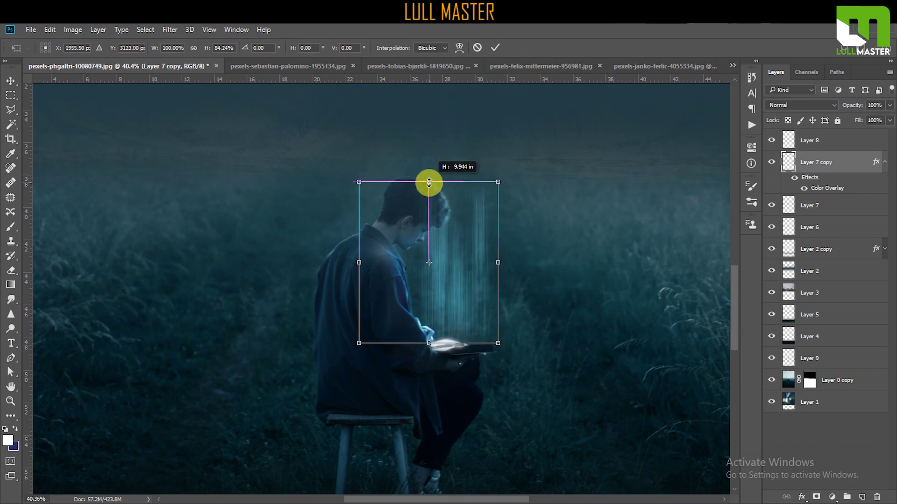
pyautogui.moveTo(470, 265)
pyautogui.mouseDown()
pyautogui.moveTo(470, 279)
pyautogui.moveTo(490, 276)
pyautogui.moveTo(481, 281)
pyautogui.mouseUp()
pyautogui.click(501, 50)
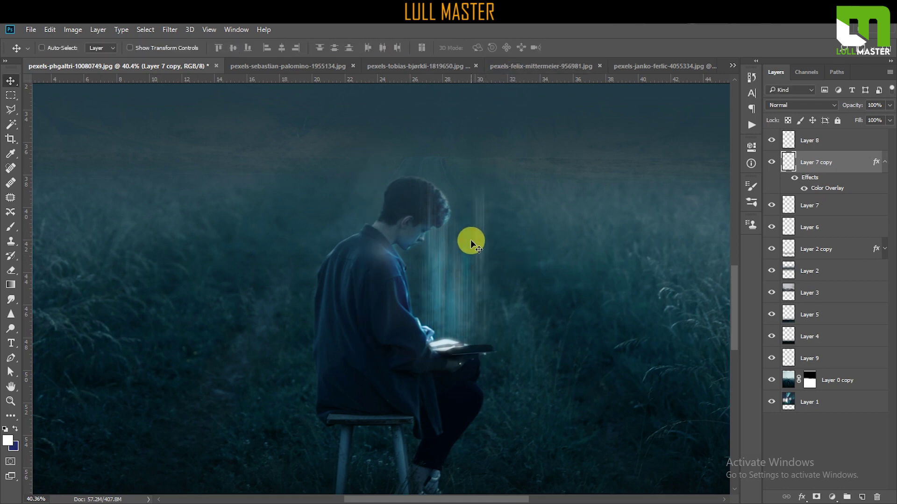
pyautogui.scroll(1, 463, 276)
pyautogui.scroll(1, 463, 276)
pyautogui.scroll(1, 462, 276)
pyautogui.scroll(-1, 467, 289)
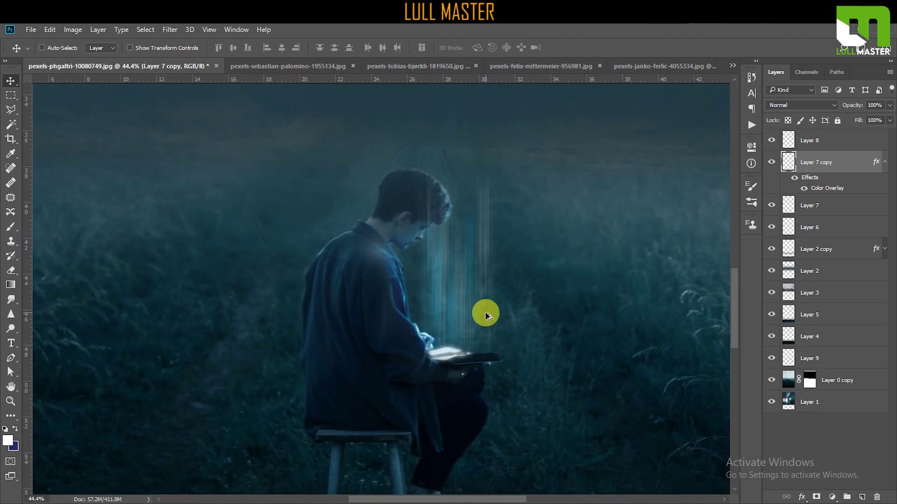
pyautogui.scroll(2, 507, 257)
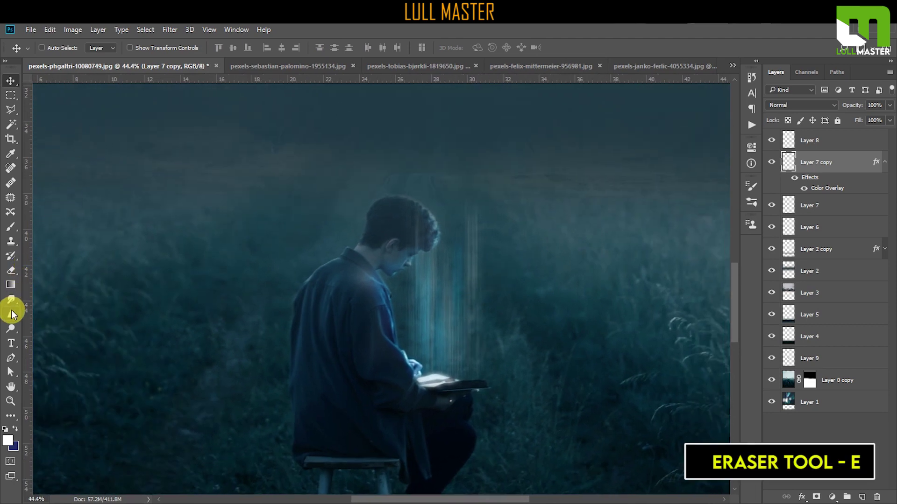
# Step: On Layer 7, erase the faint light streak right of the head with a 300 px eraser
pyautogui.click(14, 275)
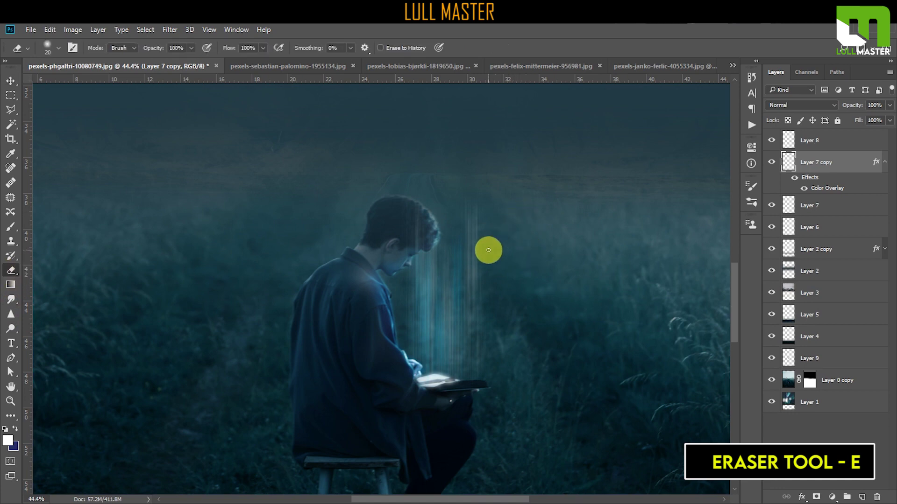
pyautogui.press(']')
pyautogui.press(']')
pyautogui.press(']')
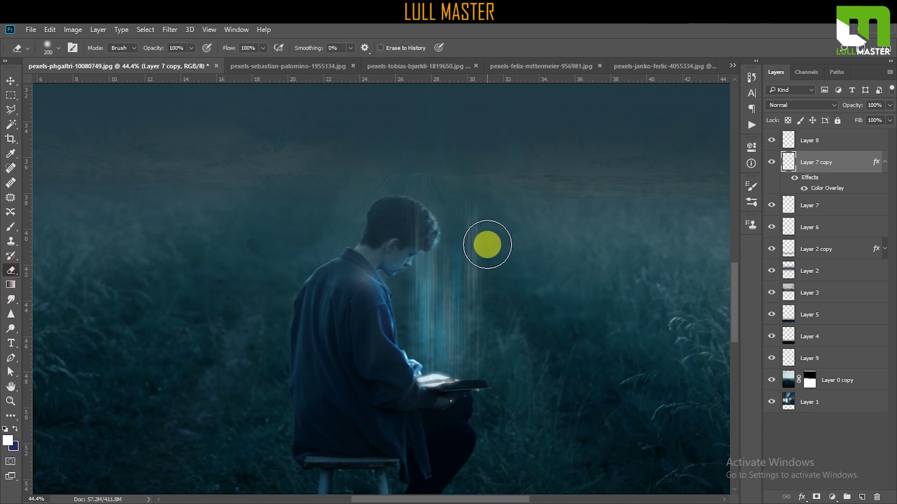
pyautogui.click(811, 140)
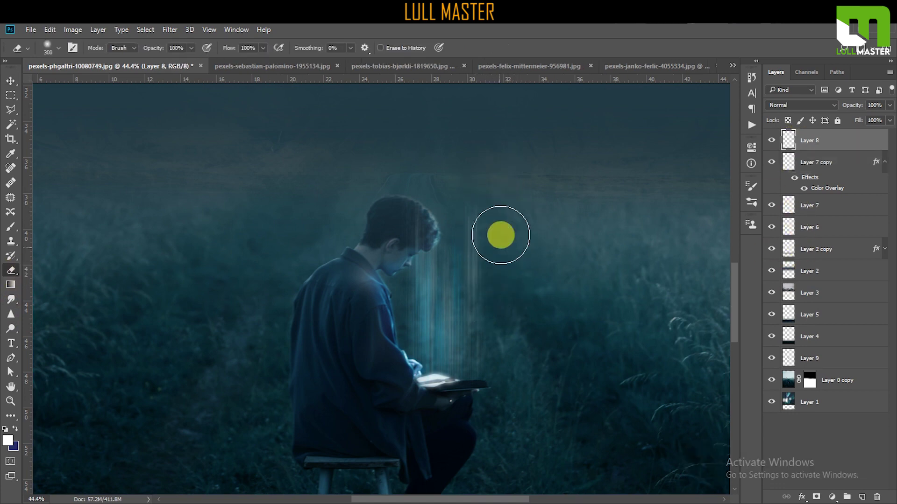
pyautogui.click(807, 206)
pyautogui.moveTo(547, 231)
pyautogui.mouseDown()
pyautogui.moveTo(505, 212)
pyautogui.moveTo(392, 194)
pyautogui.moveTo(511, 264)
pyautogui.moveTo(589, 374)
pyautogui.mouseUp()
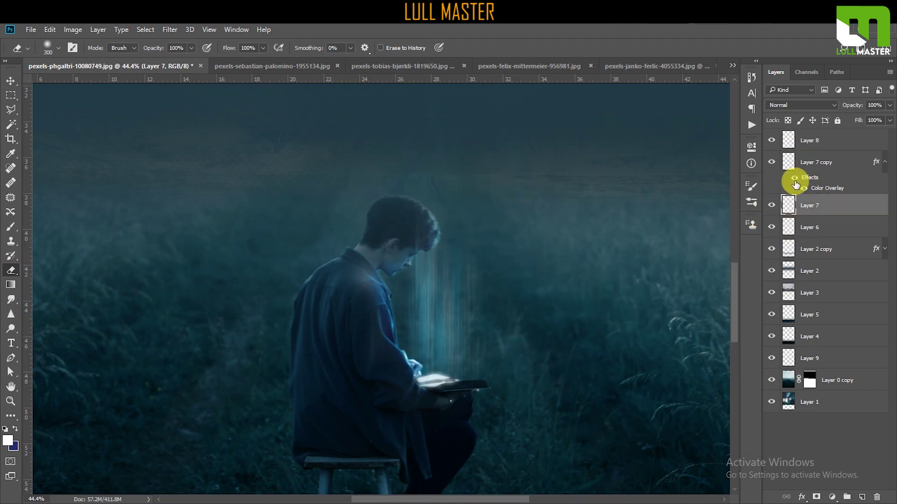
# Step: Select Layer 7 copy, collapse its effects list, and review the streaks above the book
pyautogui.click(794, 165)
pyautogui.click(869, 172)
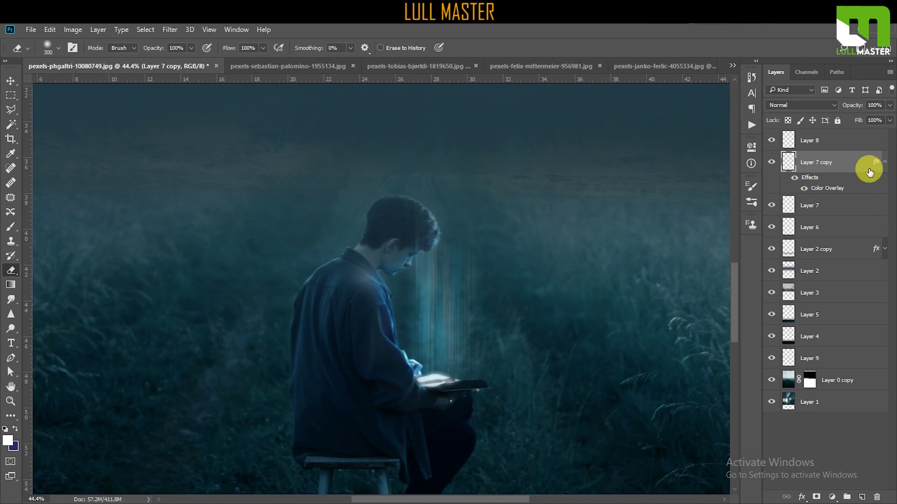
pyautogui.click(883, 171)
pyautogui.click(41, 110)
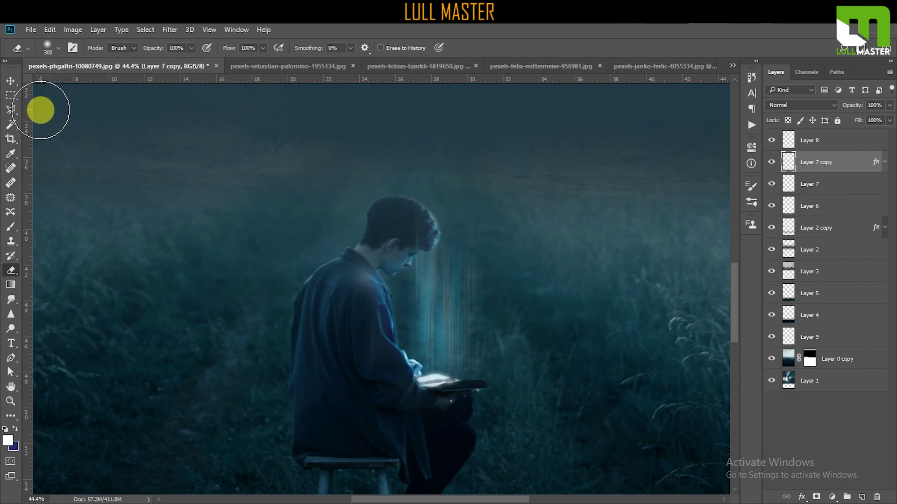
pyautogui.click(10, 81)
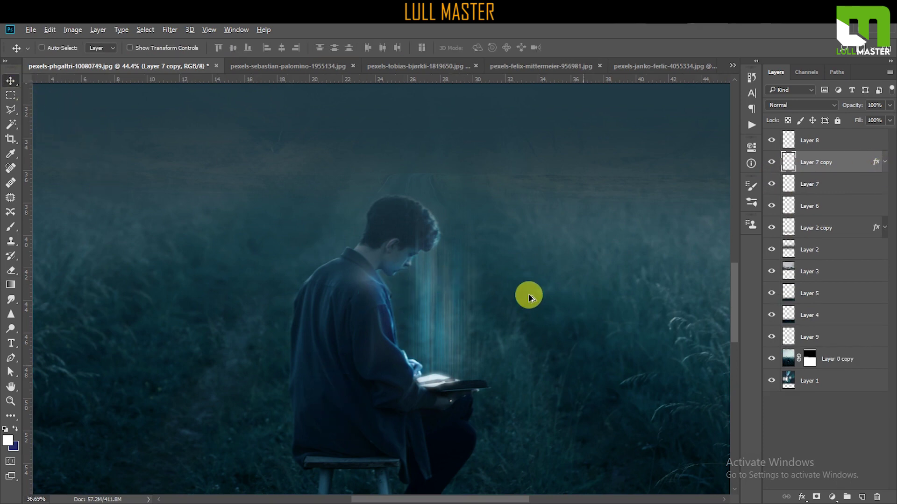
pyautogui.scroll(-5, 529, 298)
pyautogui.scroll(-2, 529, 298)
pyautogui.scroll(-2, 528, 298)
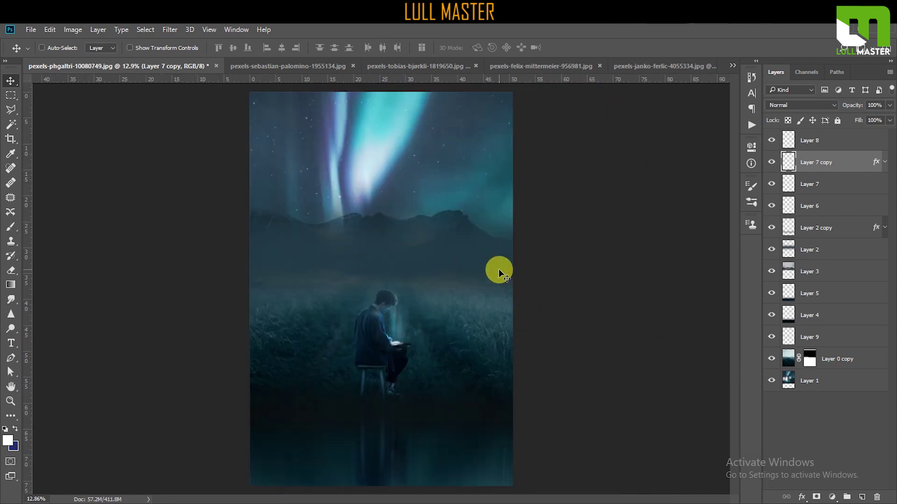
pyautogui.scroll(3, 405, 320)
pyautogui.scroll(4, 405, 320)
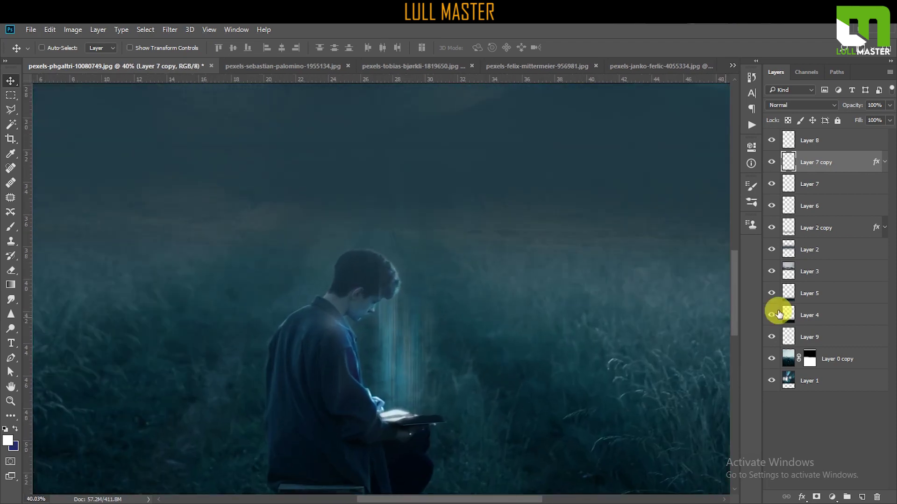
pyautogui.scroll(-1, 724, 215)
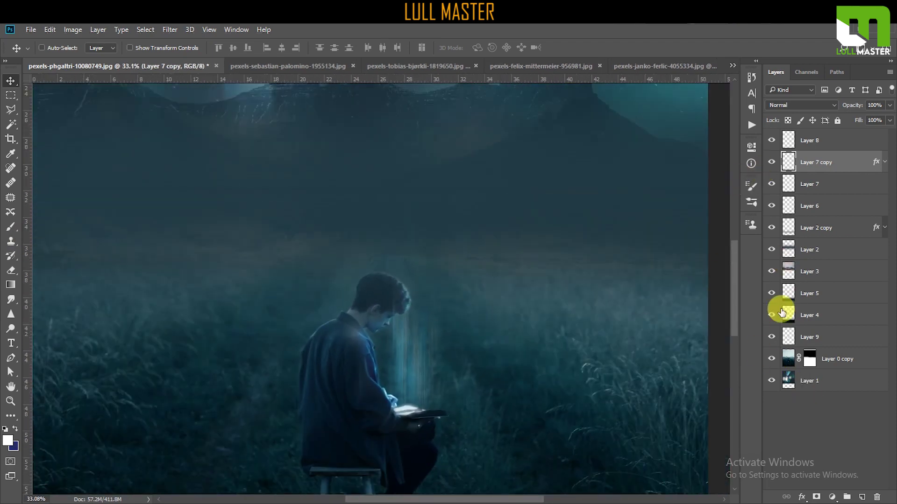
# Step: Add a new layer above Layer 8 and choose a Kyle's Spatter brush
pyautogui.click(804, 137)
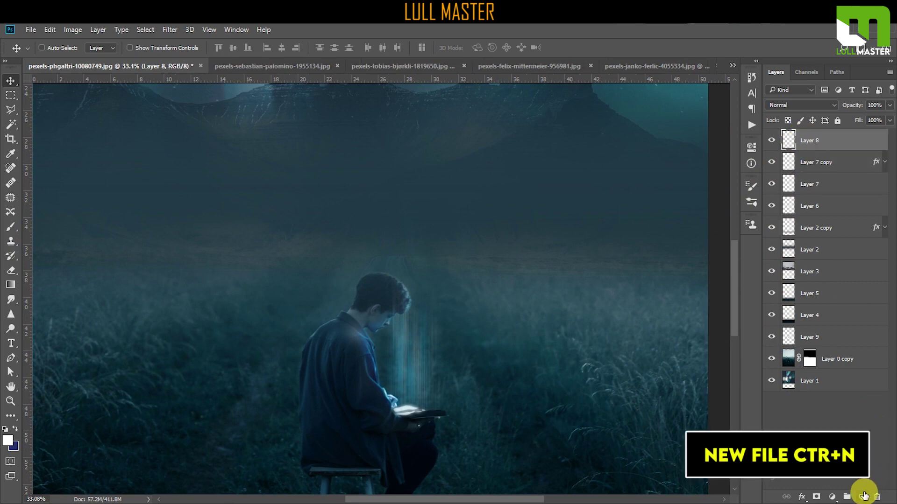
pyautogui.click(862, 497)
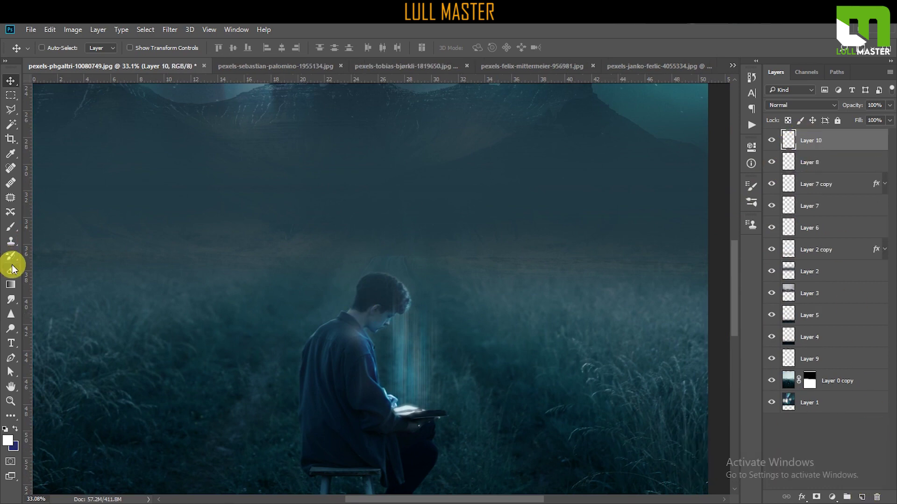
pyautogui.click(11, 227)
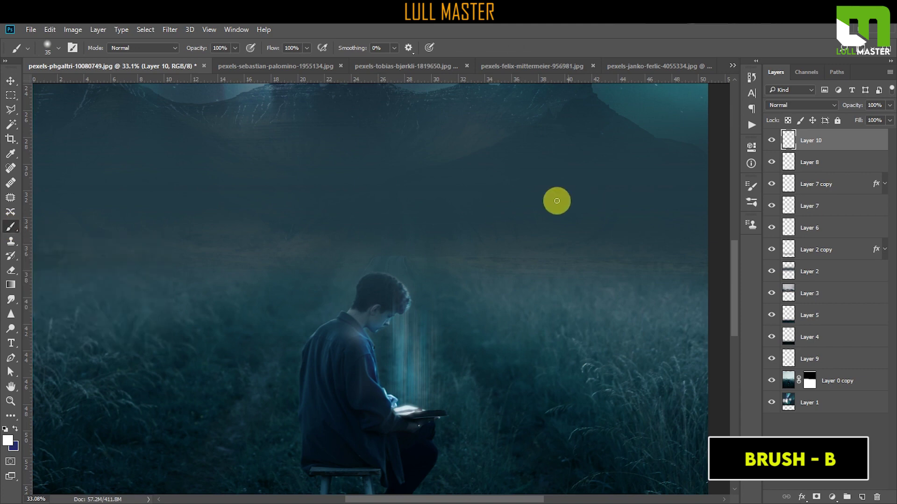
pyautogui.click(749, 223)
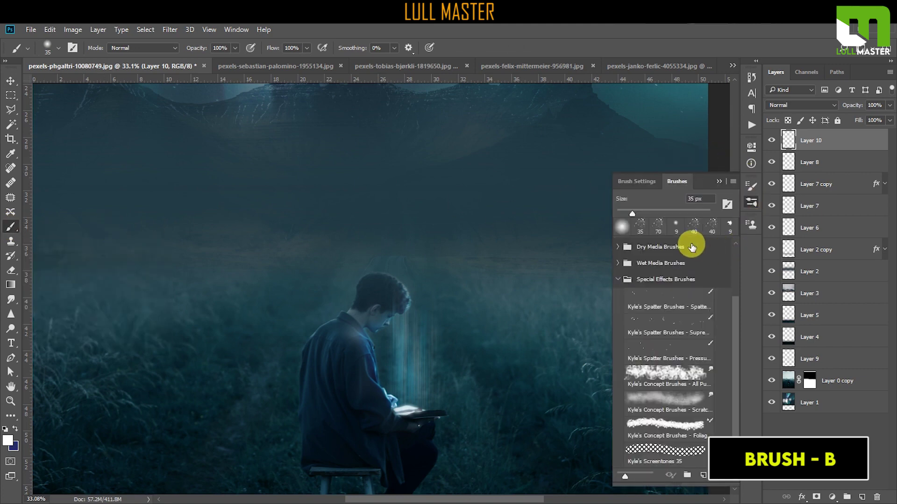
pyautogui.click(705, 323)
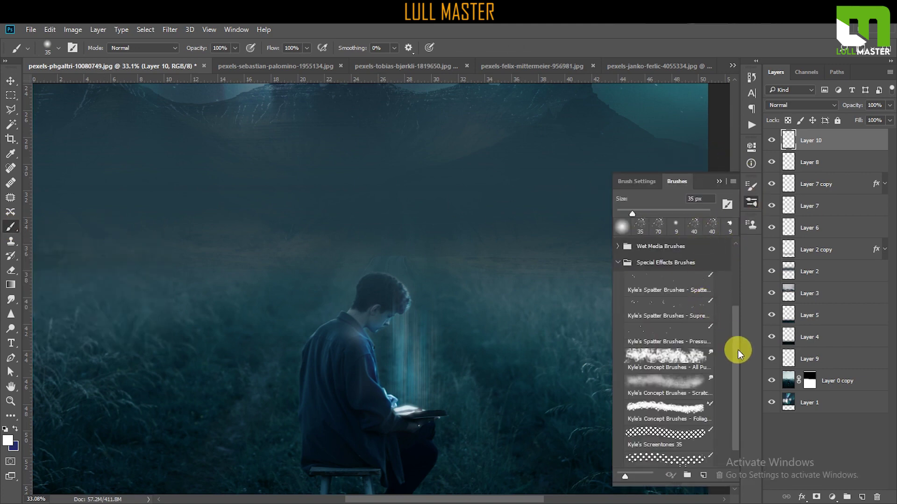
pyautogui.scroll(-2, 737, 336)
pyautogui.scroll(3, 413, 353)
pyautogui.scroll(2, 414, 353)
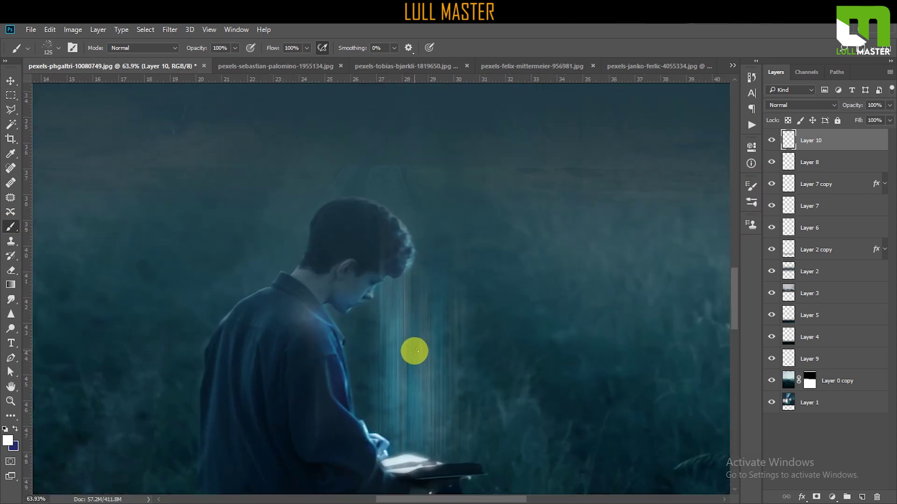
# Step: Paint white sparkle dots up the light beam and around the boy's hair
pyautogui.press(']')
pyautogui.press(']')
pyautogui.press(']')
pyautogui.press(']')
pyautogui.press(']')
pyautogui.press(']')
pyautogui.press(']')
pyautogui.press(']')
pyautogui.press(']')
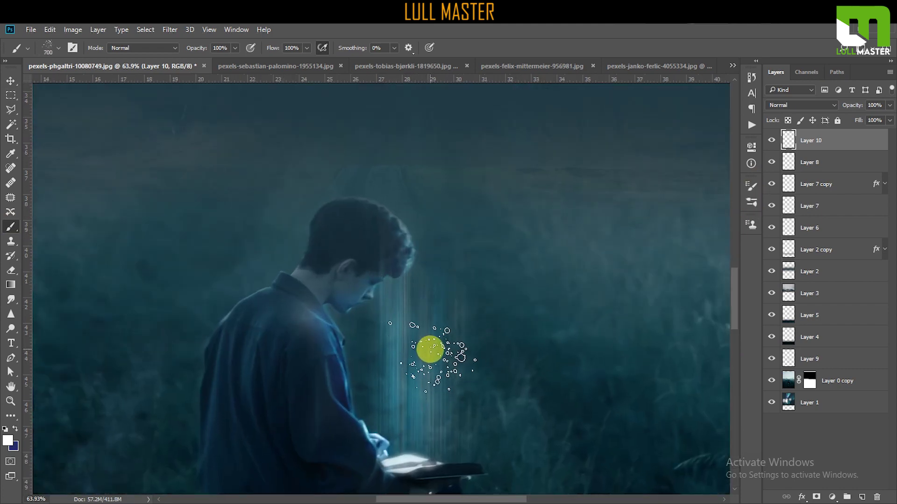
pyautogui.press('[')
pyautogui.press('[')
pyautogui.press('[')
pyautogui.moveTo(457, 434); pyautogui.dragTo(446, 344)
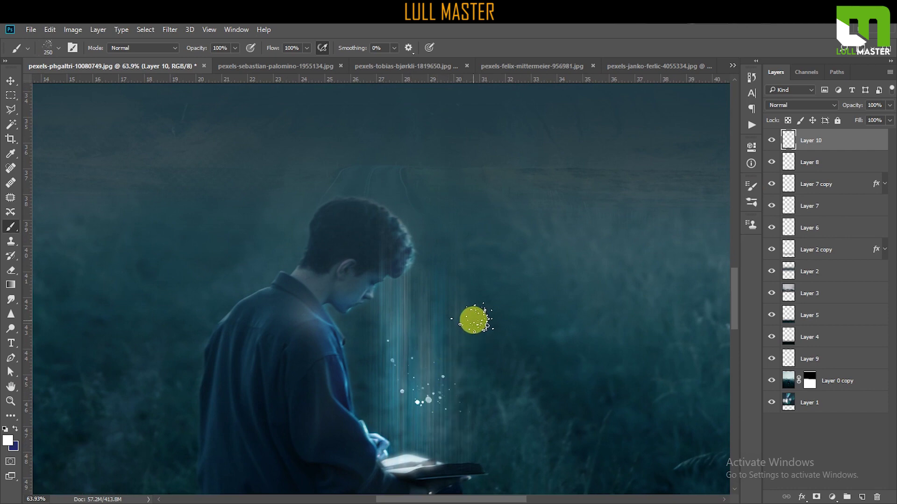
pyautogui.hotkey('ctrl', 'z')
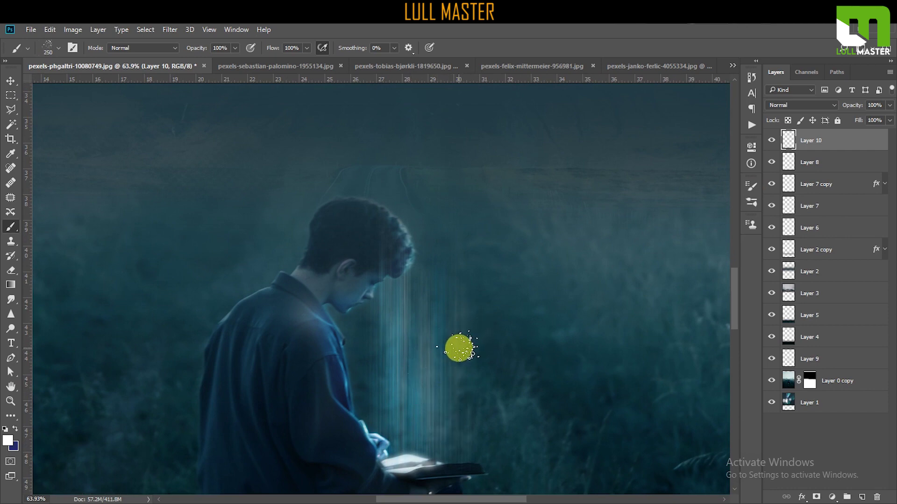
pyautogui.press('[')
pyautogui.press('[')
pyautogui.press('[')
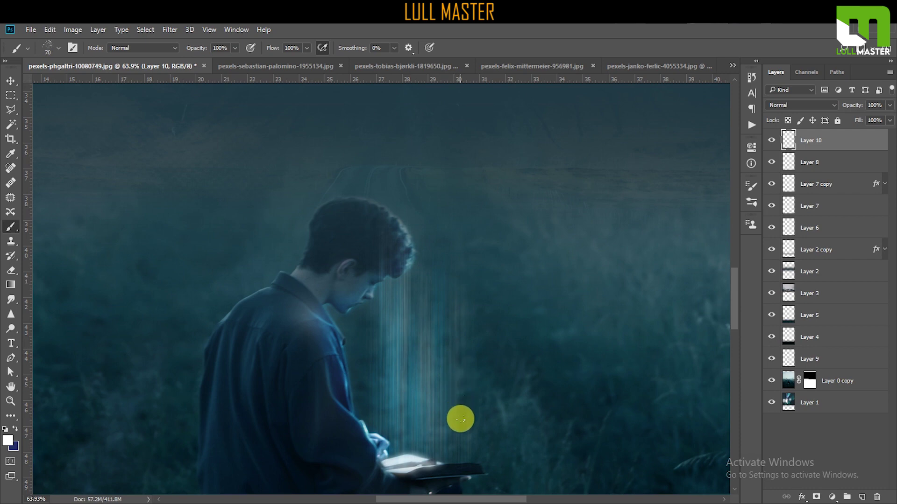
pyautogui.moveTo(464, 444)
pyautogui.mouseDown()
pyautogui.moveTo(419, 342)
pyautogui.moveTo(424, 425)
pyautogui.moveTo(381, 406)
pyautogui.moveTo(381, 327)
pyautogui.moveTo(391, 374)
pyautogui.moveTo(439, 390)
pyautogui.moveTo(387, 359)
pyautogui.mouseUp()
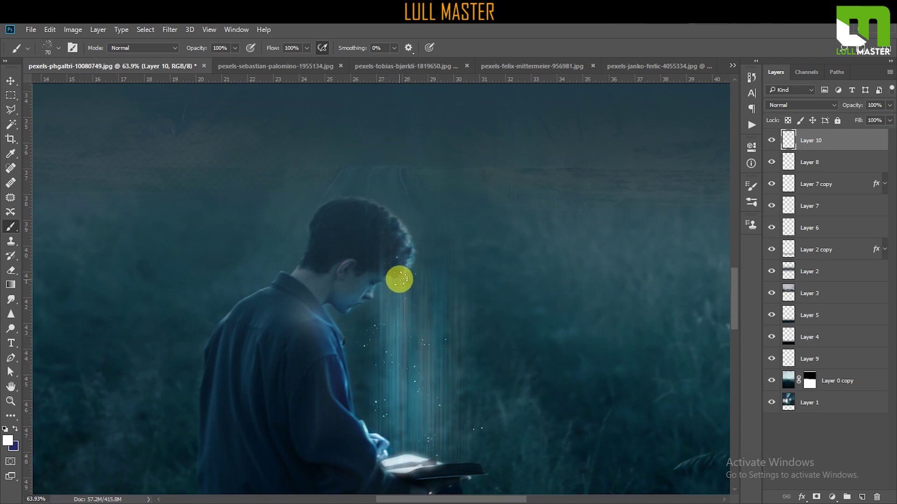
pyautogui.moveTo(398, 279)
pyautogui.mouseDown()
pyautogui.moveTo(400, 217)
pyautogui.moveTo(431, 275)
pyautogui.mouseUp()
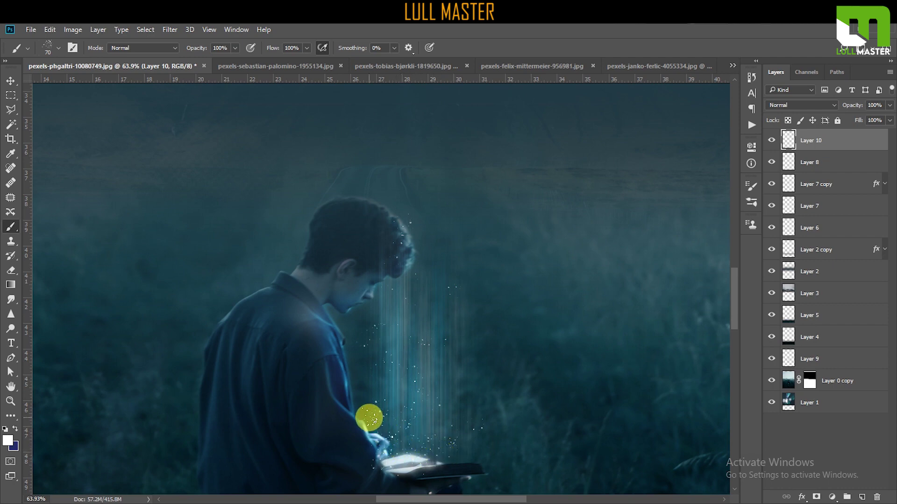
pyautogui.moveTo(494, 429); pyautogui.dragTo(470, 350)
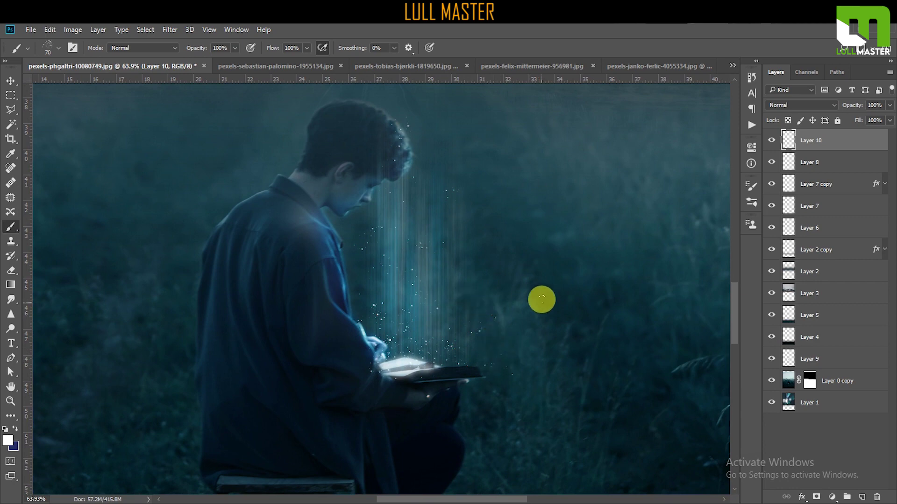
pyautogui.scroll(-5, 549, 348)
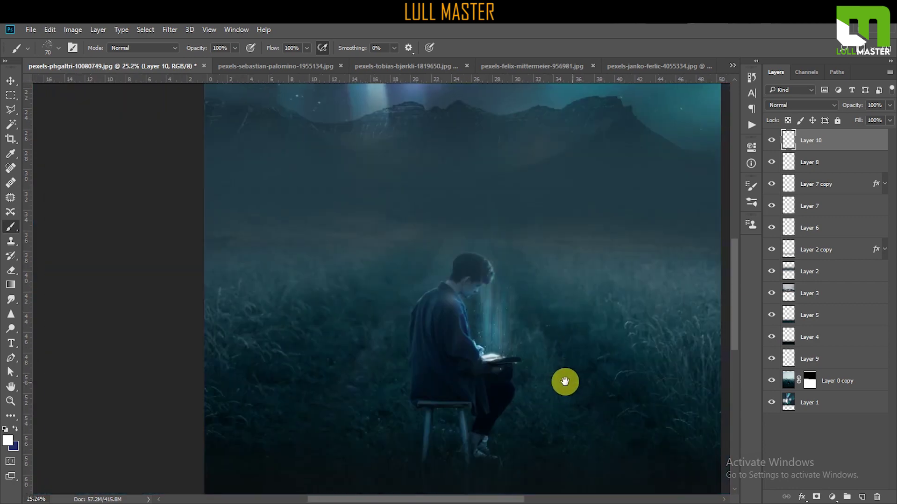
pyautogui.moveTo(565, 381); pyautogui.dragTo(495, 380)
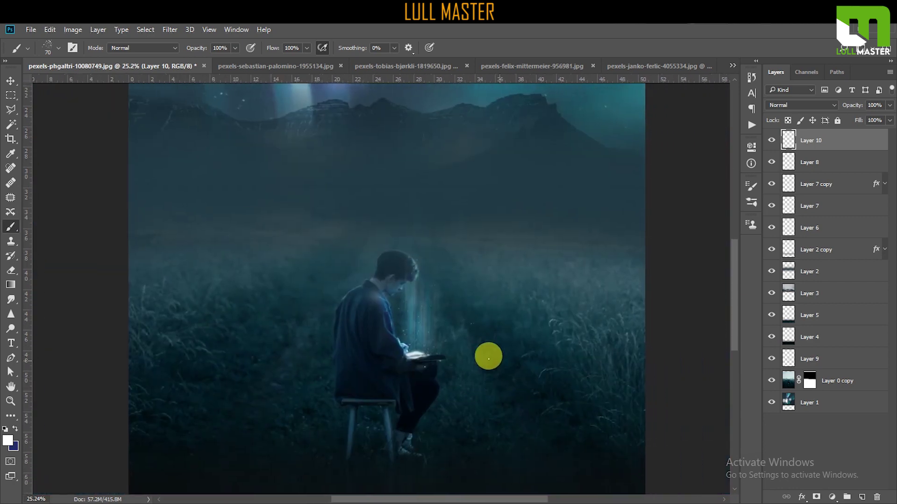
# Step: Add a new layer and scatter white sparkles in the grass right of the boy
pyautogui.press(']')
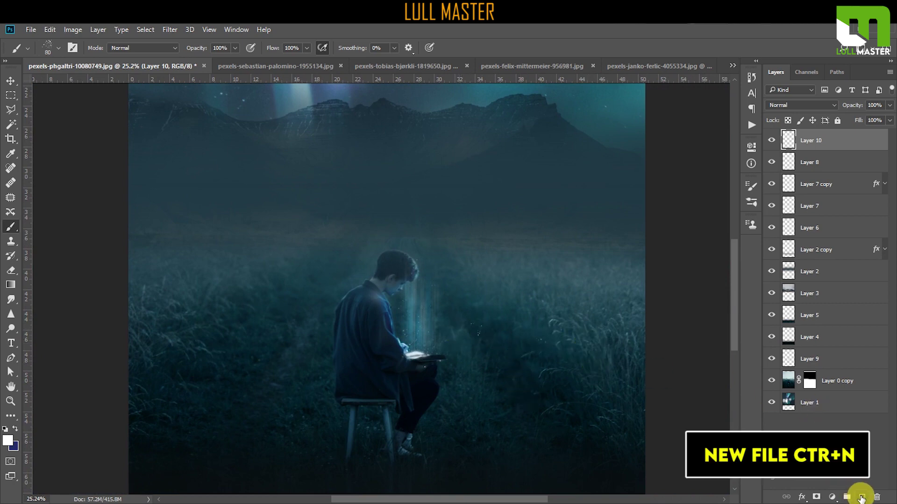
pyautogui.click(861, 498)
pyautogui.press(']')
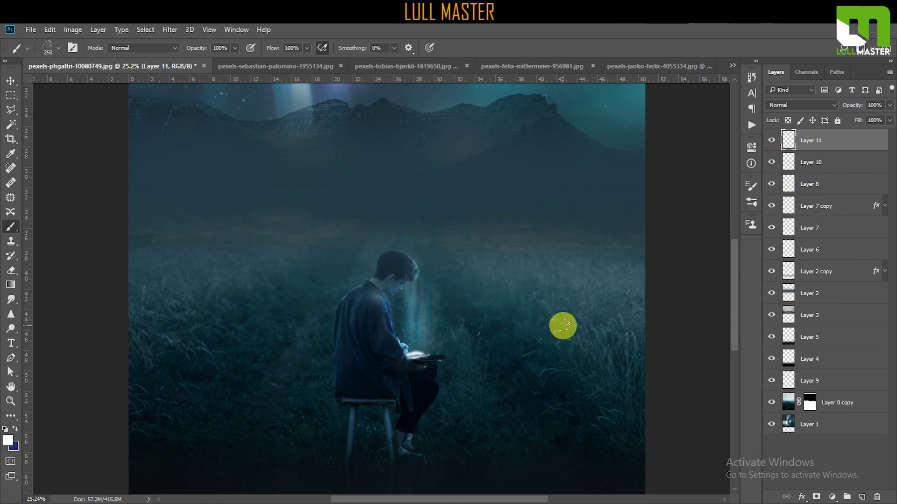
pyautogui.moveTo(593, 372); pyautogui.dragTo(610, 392)
pyautogui.click(500, 284)
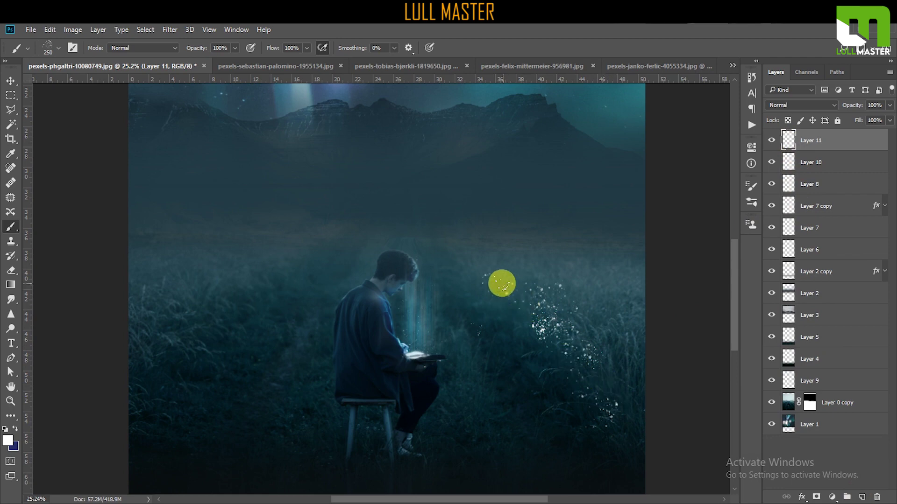
# Step: Switch the foreground colour to cyan and paint cyan sparkles in the grass near the boy
pyautogui.click(7, 440)
pyautogui.click(718, 200)
pyautogui.click(843, 180)
pyautogui.press('b')
pyautogui.moveTo(537, 293)
pyautogui.mouseDown()
pyautogui.moveTo(585, 300)
pyautogui.moveTo(523, 332)
pyautogui.mouseUp()
pyautogui.scroll(-2, 577, 296)
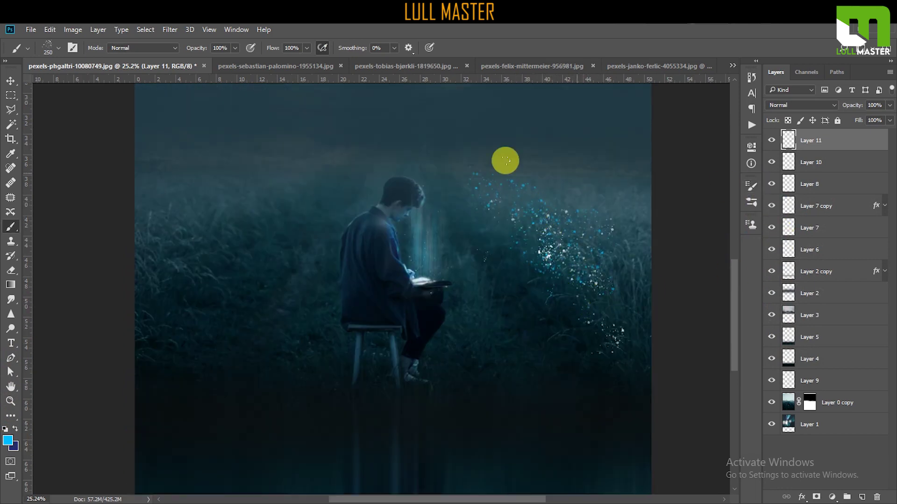
pyautogui.click(170, 29)
pyautogui.moveTo(175, 152)
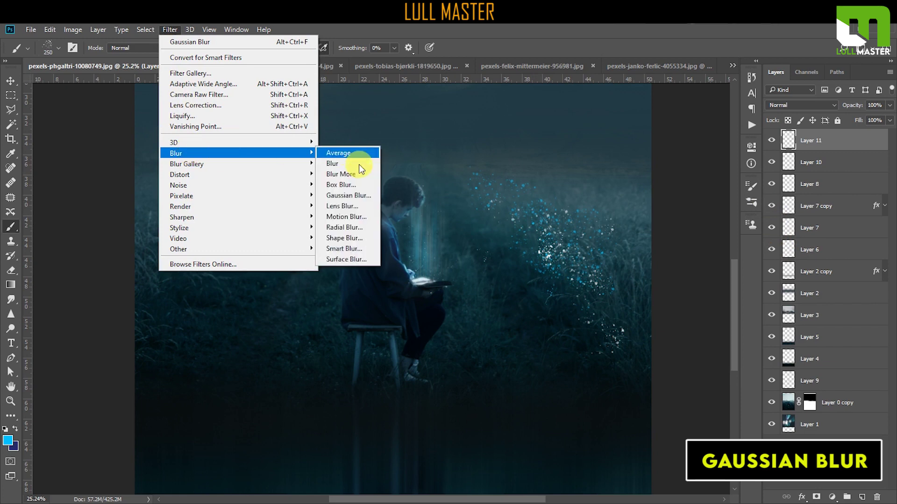
# Step: Blur the sparkle layer with a 26.3 px Gaussian Blur and fit the image to the window
pyautogui.click(357, 194)
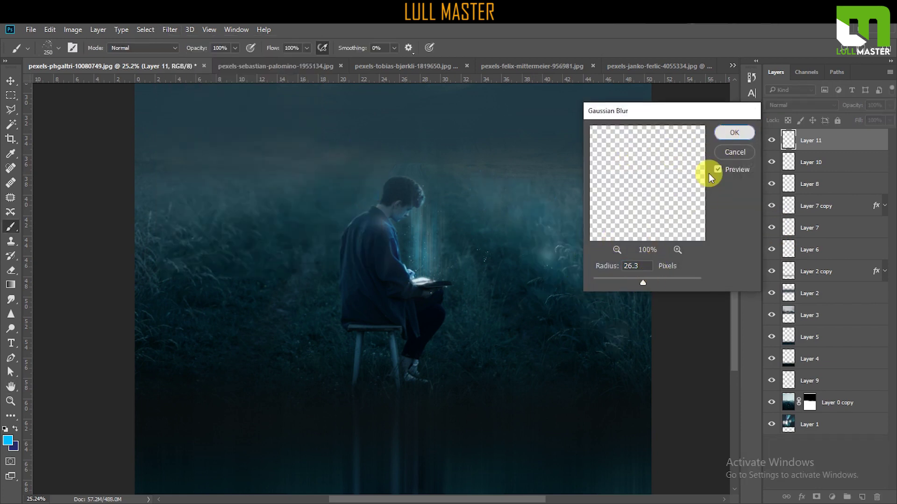
pyautogui.press('Return')
pyautogui.hotkey('ctrl', '0')
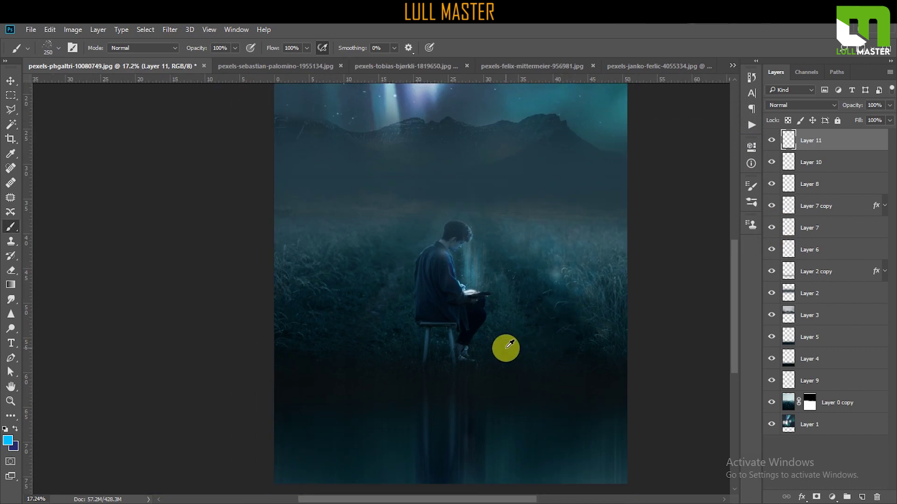
pyautogui.click(11, 81)
# Step: Close the road and aurora photos and drag the Milky Way photo into the composite as Layer 12
pyautogui.scroll(-1, 370, 286)
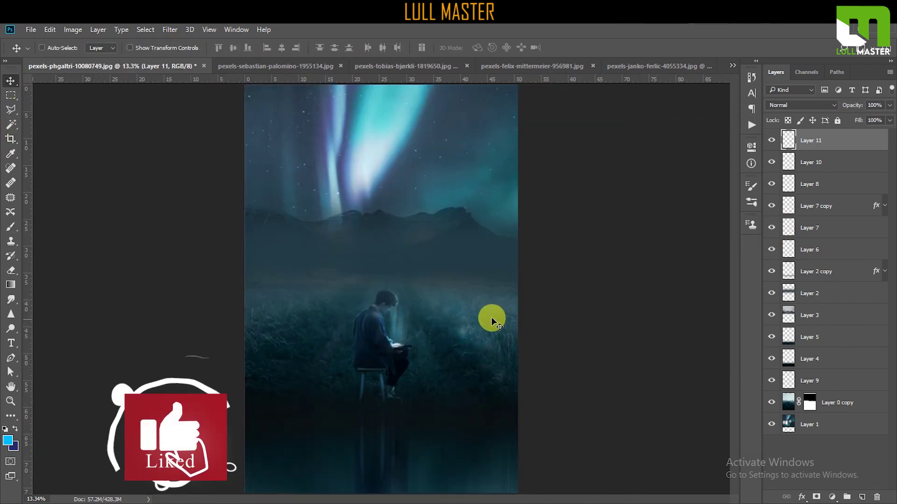
pyautogui.click(267, 66)
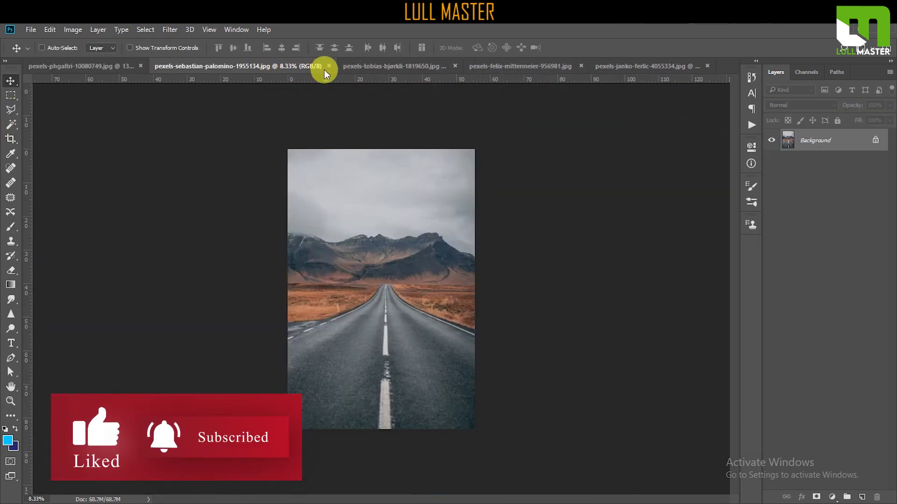
pyautogui.click(329, 66)
pyautogui.click(281, 69)
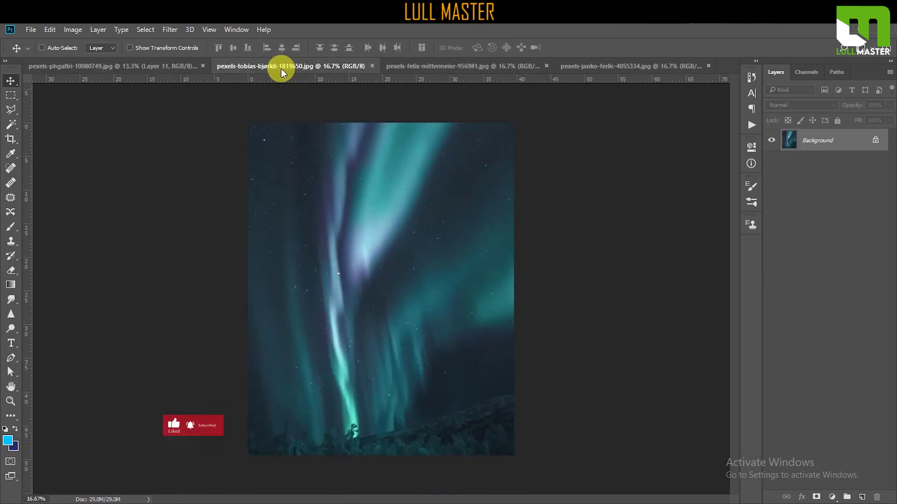
pyautogui.click(372, 66)
pyautogui.click(324, 68)
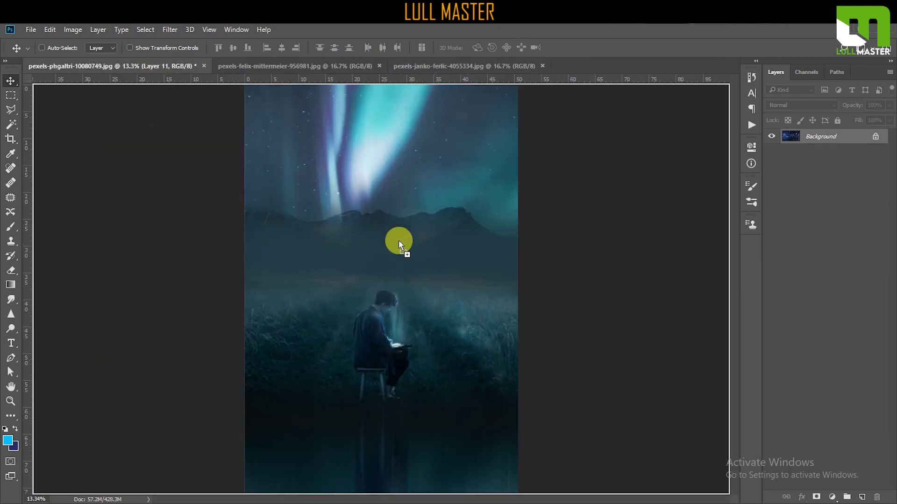
pyautogui.moveTo(155, 69); pyautogui.dragTo(398, 240)
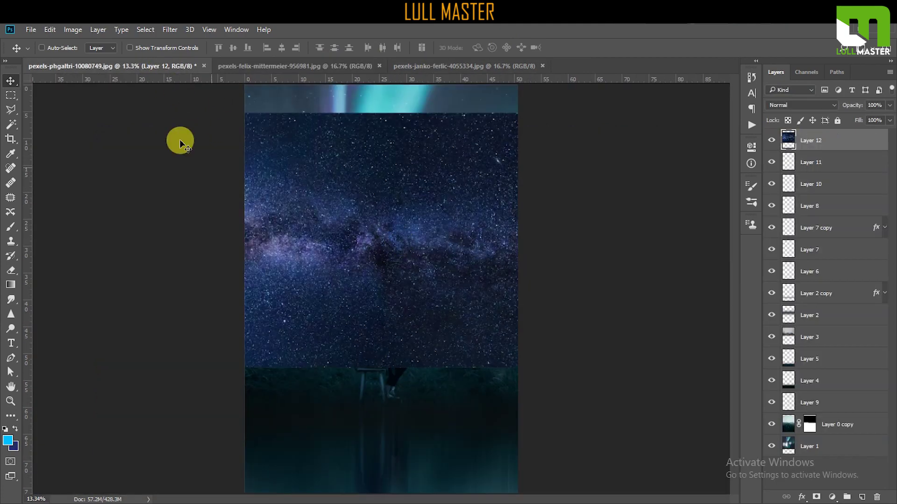
# Step: Free-transform the Milky Way layer: rotate 90° clockwise, tilt to about 113.42°, and reposition it
pyautogui.click(50, 29)
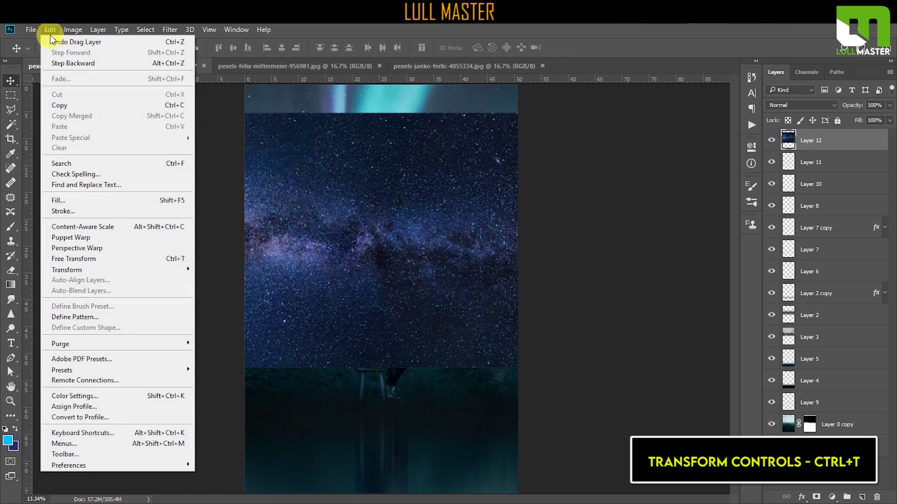
pyautogui.click(92, 258)
pyautogui.rightClick(367, 216)
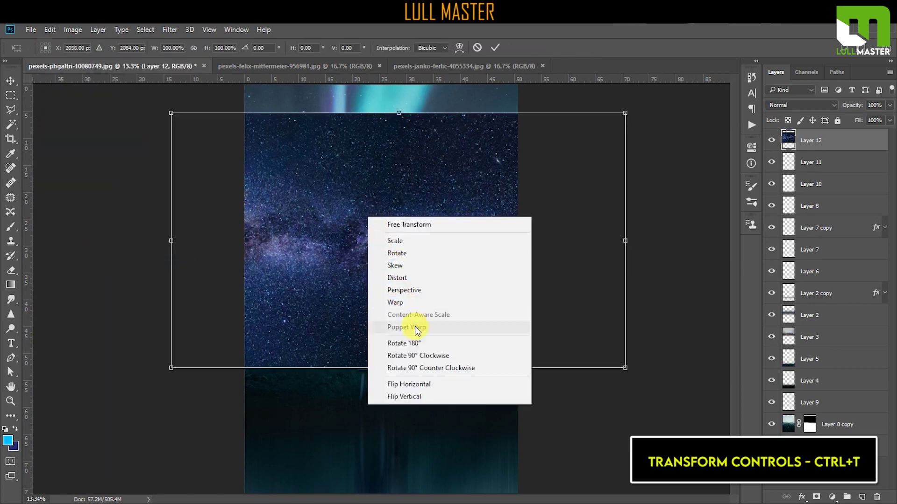
pyautogui.click(417, 356)
pyautogui.moveTo(456, 297)
pyautogui.mouseDown()
pyautogui.moveTo(446, 296)
pyautogui.moveTo(440, 339)
pyautogui.moveTo(420, 324)
pyautogui.mouseUp()
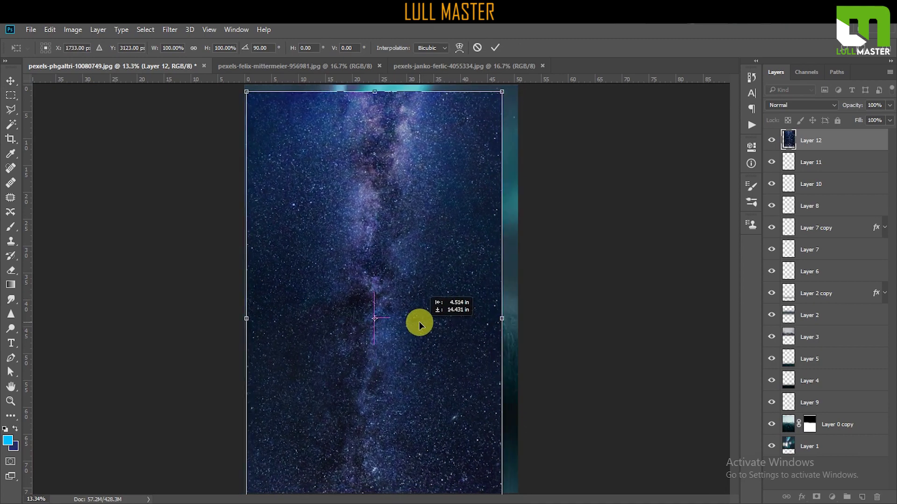
pyautogui.moveTo(541, 209); pyautogui.dragTo(563, 286)
pyautogui.moveTo(421, 280)
pyautogui.mouseDown()
pyautogui.moveTo(439, 226)
pyautogui.moveTo(432, 209)
pyautogui.moveTo(482, 183)
pyautogui.mouseUp()
# Step: Commit the rotation, set Layer 12 to Screen, and move it down just above Layer 1
pyautogui.click(496, 49)
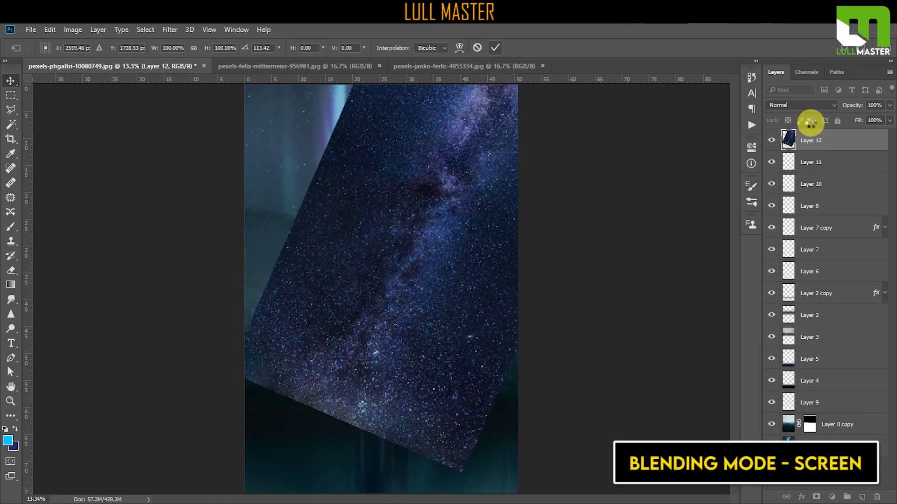
pyautogui.click(814, 105)
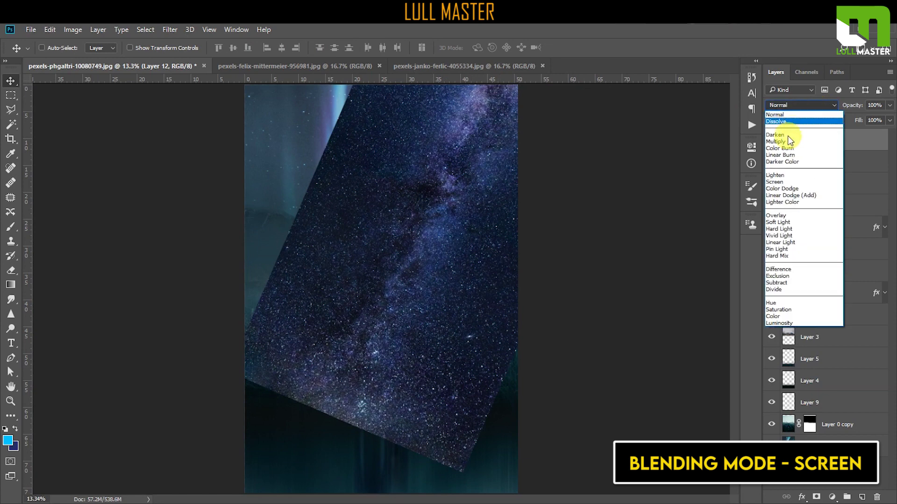
pyautogui.click(785, 182)
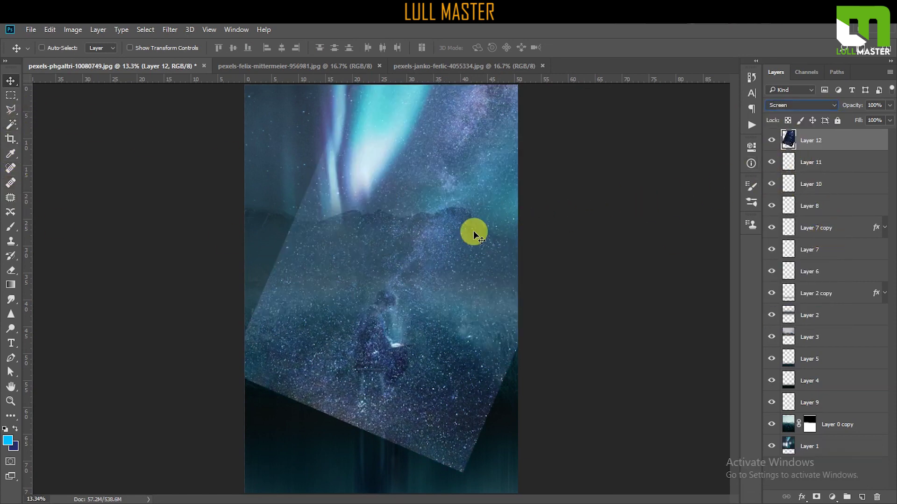
pyautogui.moveTo(792, 141)
pyautogui.mouseDown()
pyautogui.moveTo(831, 454)
pyautogui.moveTo(787, 423)
pyautogui.mouseUp()
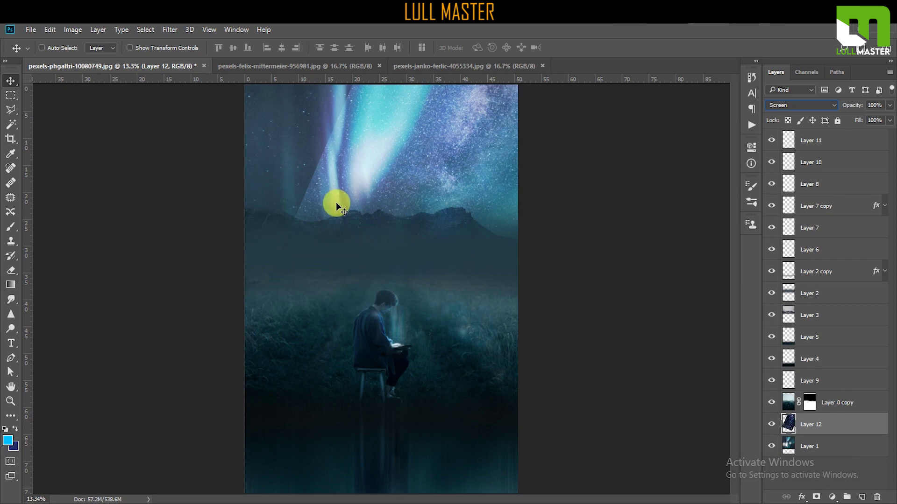
# Step: Erase the Milky Way layer's hard diagonal edge near the aurora with an enlarged eraser
pyautogui.click(11, 276)
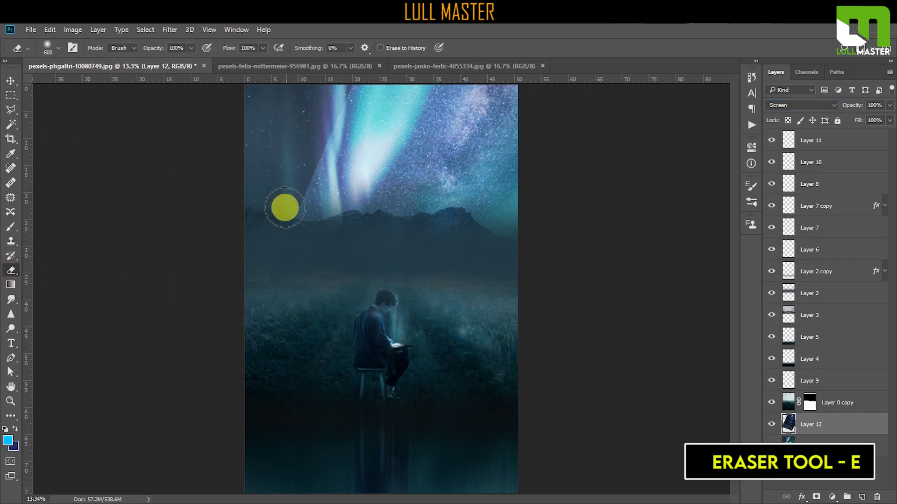
pyautogui.press(']')
pyautogui.press(']')
pyautogui.press(']')
pyautogui.moveTo(266, 252)
pyautogui.mouseDown()
pyautogui.moveTo(304, 134)
pyautogui.moveTo(331, 85)
pyautogui.moveTo(326, 116)
pyautogui.moveTo(345, 80)
pyautogui.mouseUp()
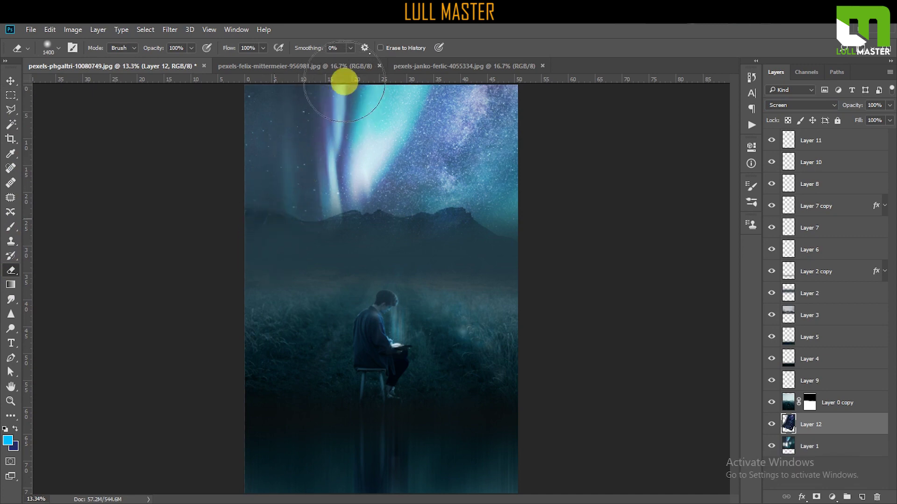
pyautogui.press(']')
pyautogui.press(']')
pyautogui.moveTo(463, 305)
pyautogui.mouseDown()
pyautogui.moveTo(346, 320)
pyautogui.moveTo(340, 120)
pyautogui.moveTo(277, 218)
pyautogui.moveTo(274, 294)
pyautogui.moveTo(506, 383)
pyautogui.moveTo(365, 425)
pyautogui.moveTo(34, 132)
pyautogui.mouseUp()
pyautogui.click(11, 82)
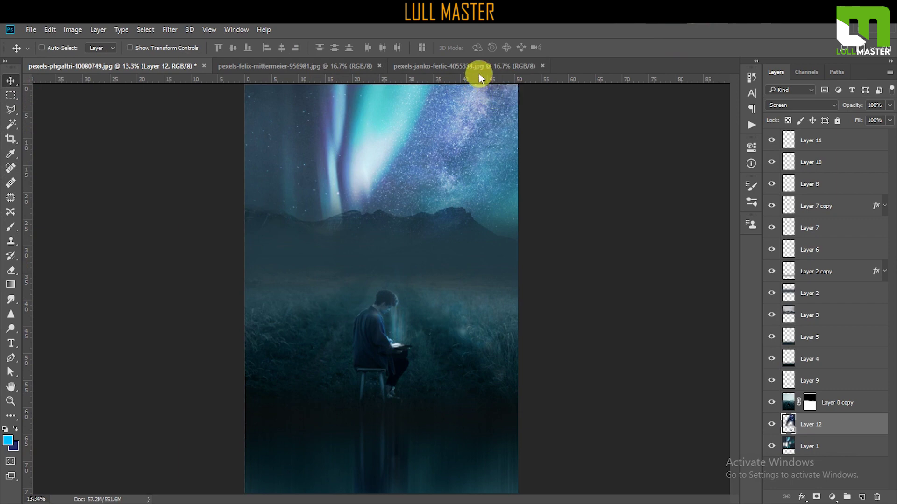
# Step: Drag the crescent moon image into the composite as Layer 13 and scale it to about 77%
pyautogui.click(327, 66)
pyautogui.click(433, 65)
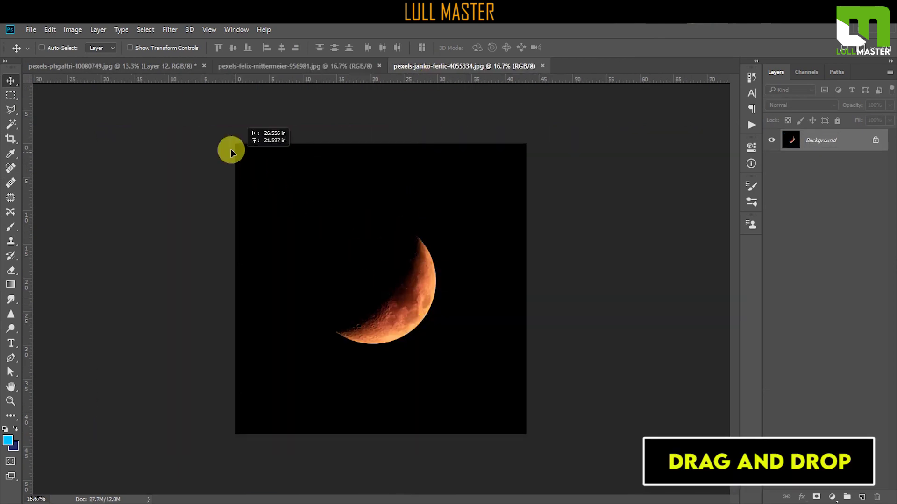
pyautogui.moveTo(166, 70)
pyautogui.mouseDown()
pyautogui.moveTo(367, 245)
pyautogui.moveTo(392, 242)
pyautogui.moveTo(420, 198)
pyautogui.moveTo(416, 176)
pyautogui.mouseUp()
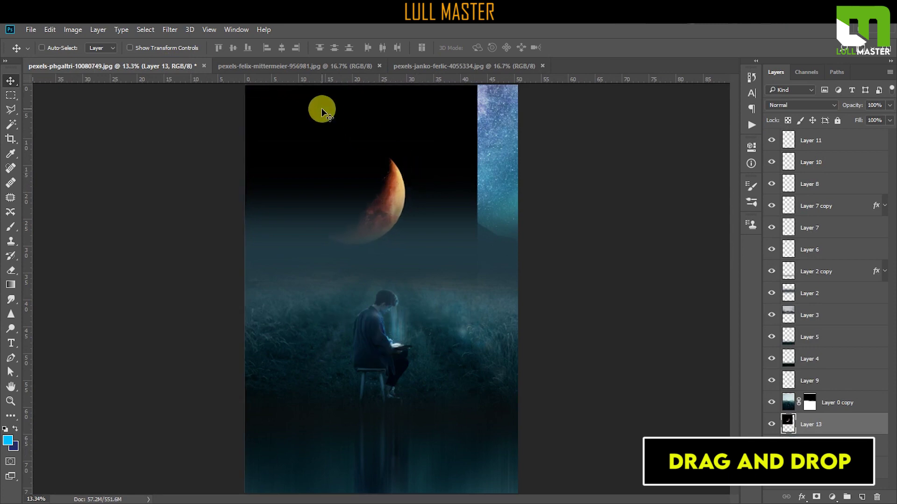
pyautogui.click(50, 29)
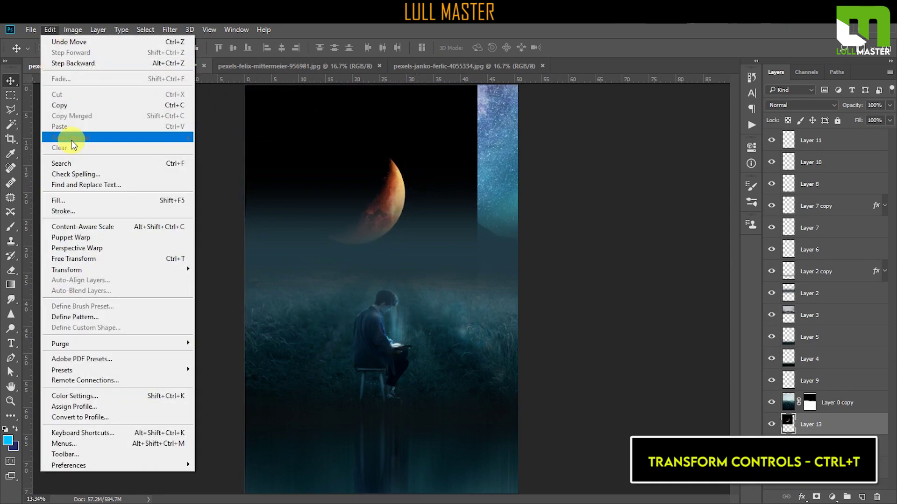
pyautogui.click(164, 259)
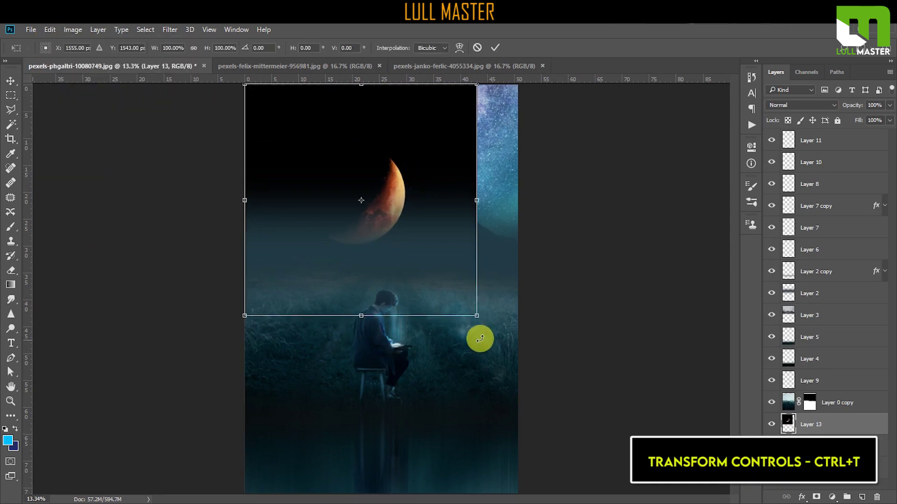
pyautogui.moveTo(475, 317); pyautogui.dragTo(422, 262)
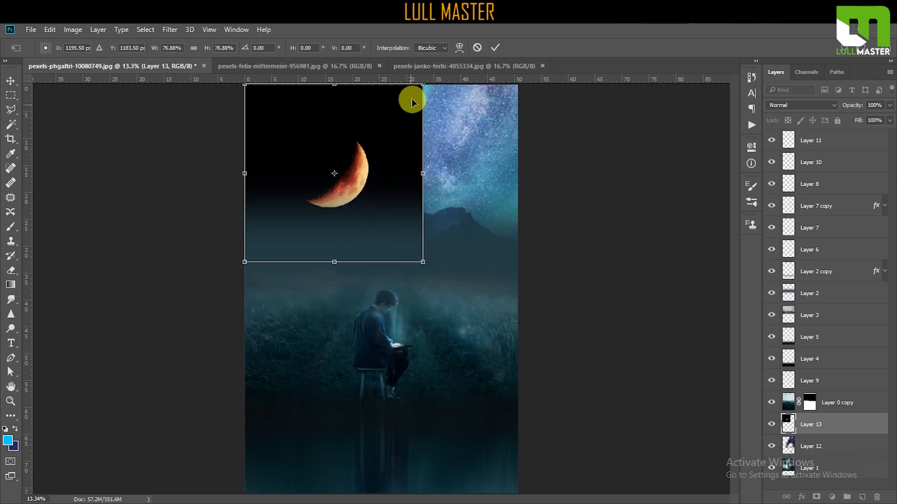
# Step: Commit the moon's resize and set Layer 13 to Screen blend mode
pyautogui.click(491, 48)
pyautogui.click(800, 105)
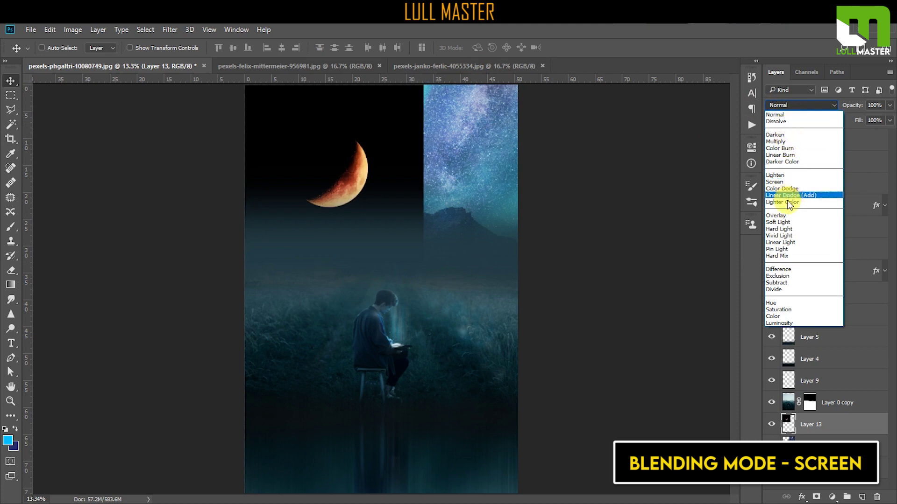
pyautogui.click(782, 182)
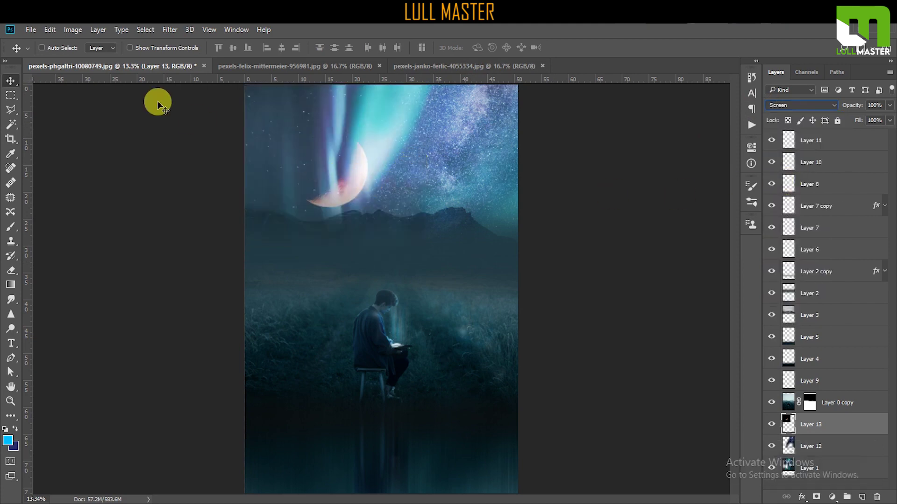
# Step: Move the moon into the upper-left sky, flip it horizontally, and commit the transform
pyautogui.click(51, 30)
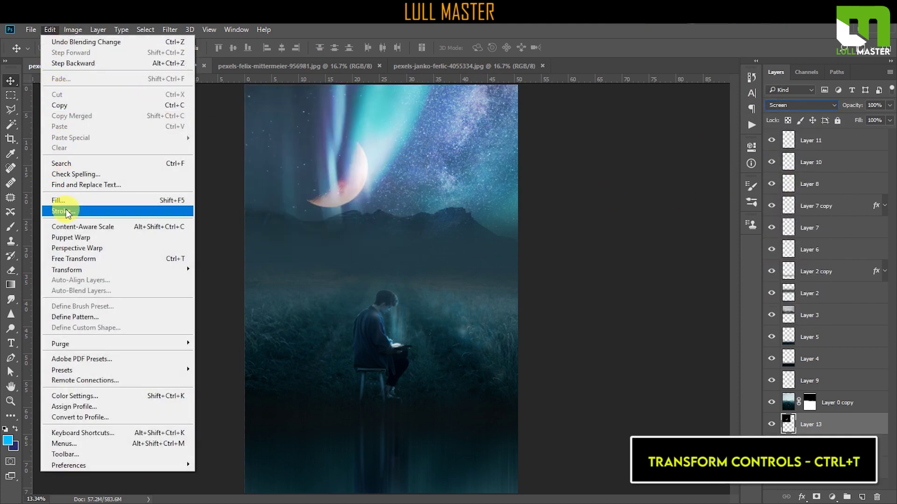
pyautogui.click(76, 260)
pyautogui.moveTo(391, 176)
pyautogui.mouseDown()
pyautogui.moveTo(490, 172)
pyautogui.moveTo(508, 161)
pyautogui.moveTo(342, 145)
pyautogui.mouseUp()
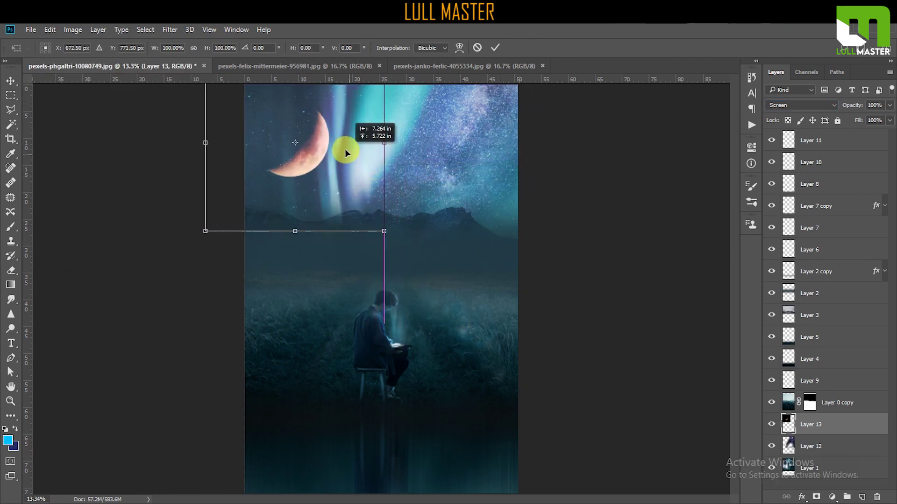
pyautogui.rightClick(332, 136)
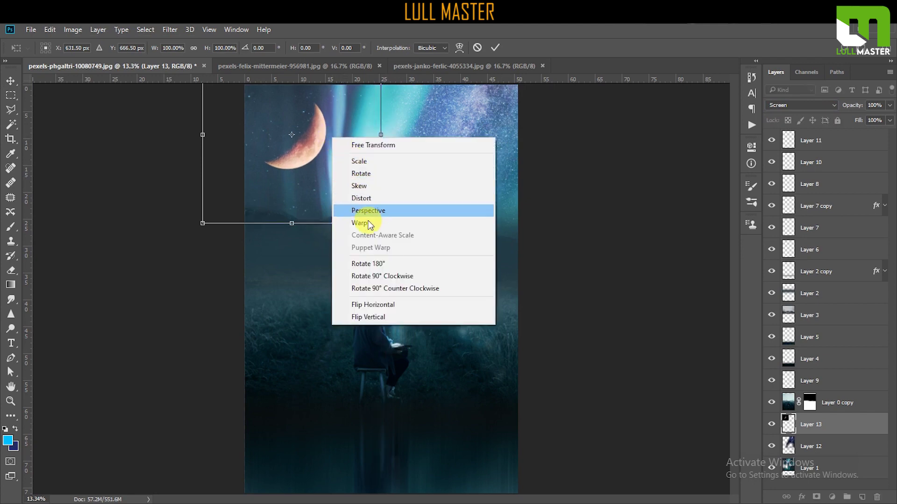
pyautogui.click(377, 304)
pyautogui.moveTo(357, 165)
pyautogui.mouseDown()
pyautogui.moveTo(354, 158)
pyautogui.moveTo(343, 175)
pyautogui.mouseUp()
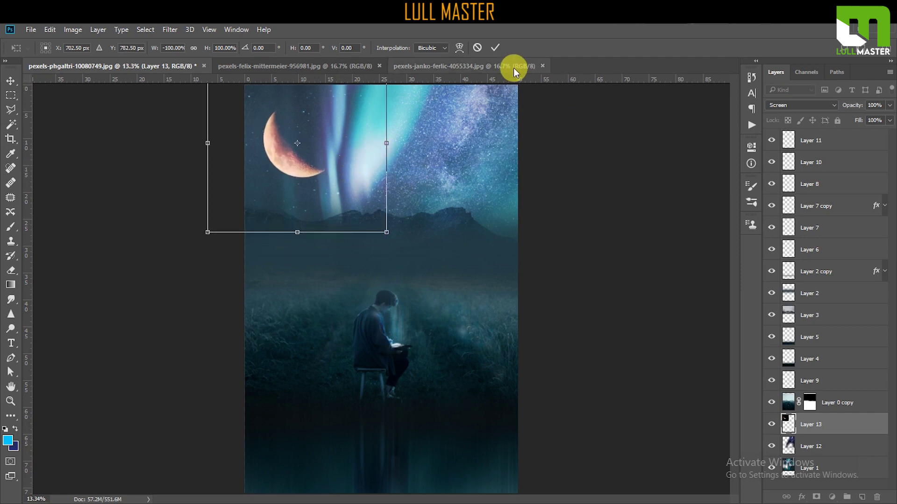
pyautogui.press('Return')
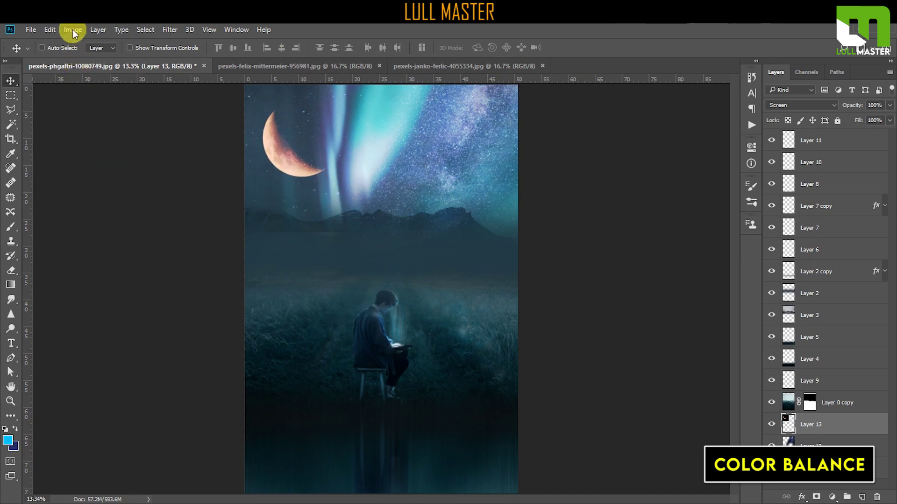
# Step: Apply a Color Balance of -86/-62/+84 to the moon for a pinkish-violet tint
pyautogui.click(73, 29)
pyautogui.moveTo(90, 57)
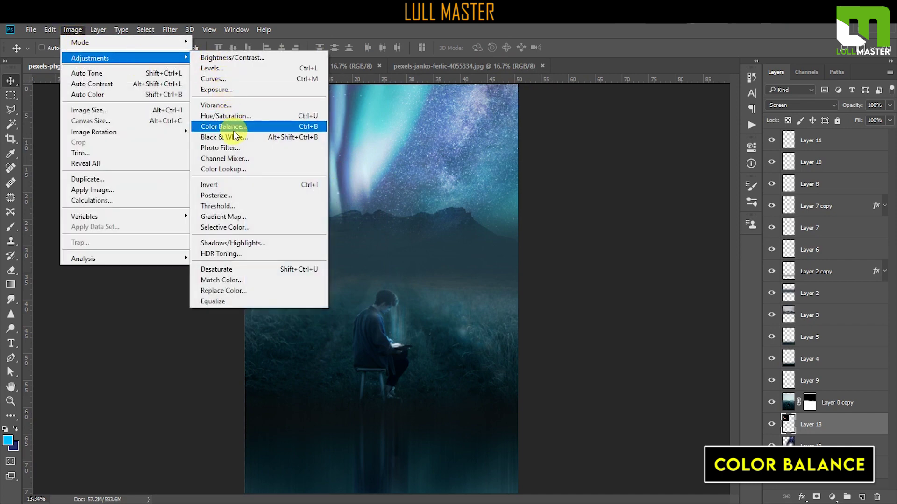
pyautogui.click(223, 126)
pyautogui.moveTo(705, 163); pyautogui.dragTo(747, 193)
pyautogui.moveTo(679, 165); pyautogui.dragTo(661, 167)
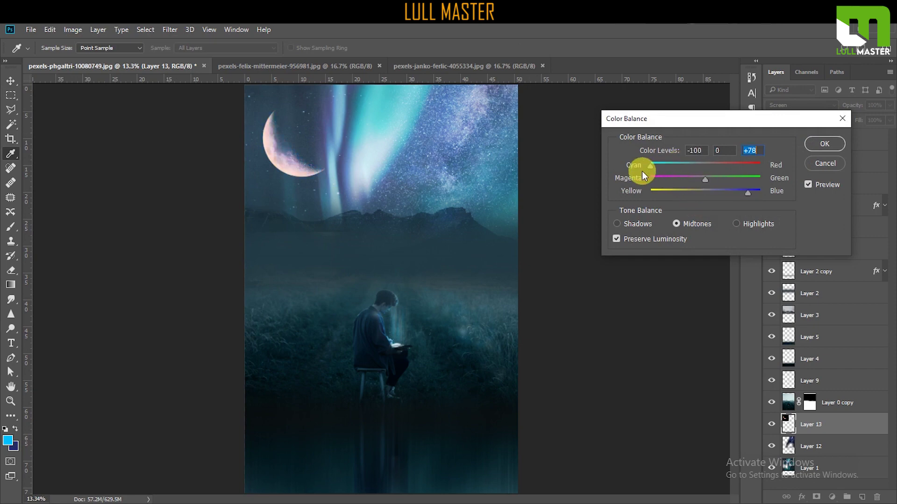
pyautogui.moveTo(747, 192); pyautogui.dragTo(760, 192)
pyautogui.moveTo(655, 167); pyautogui.dragTo(649, 167)
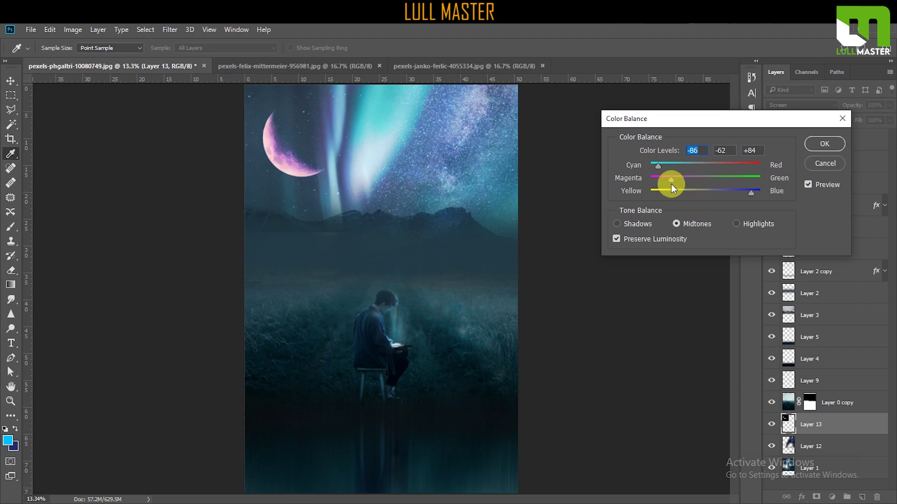
pyautogui.click(824, 144)
pyautogui.press('v')
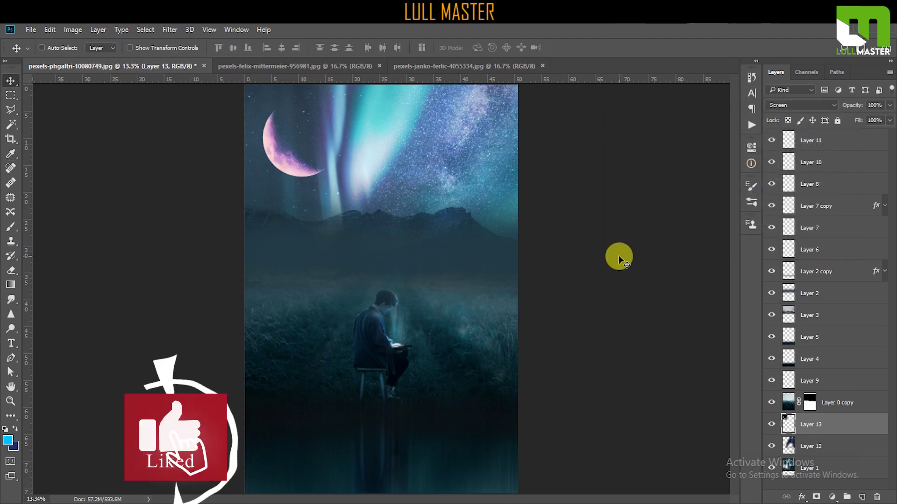
# Step: Add a Vibrance adjustment layer at the top of the stack with Saturation +42
pyautogui.click(813, 140)
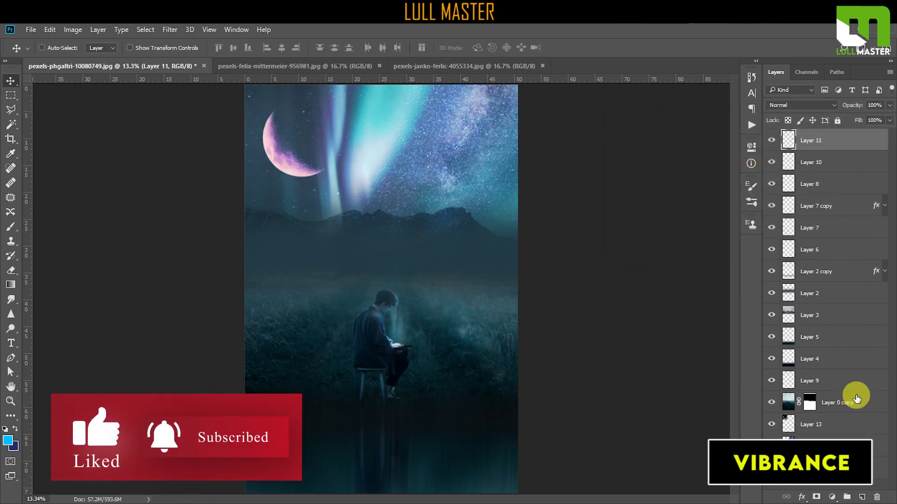
pyautogui.click(832, 496)
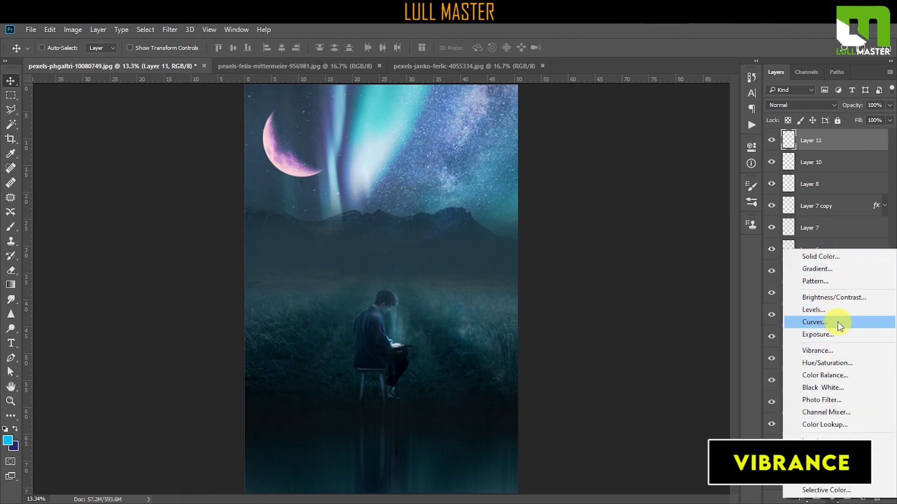
pyautogui.click(836, 350)
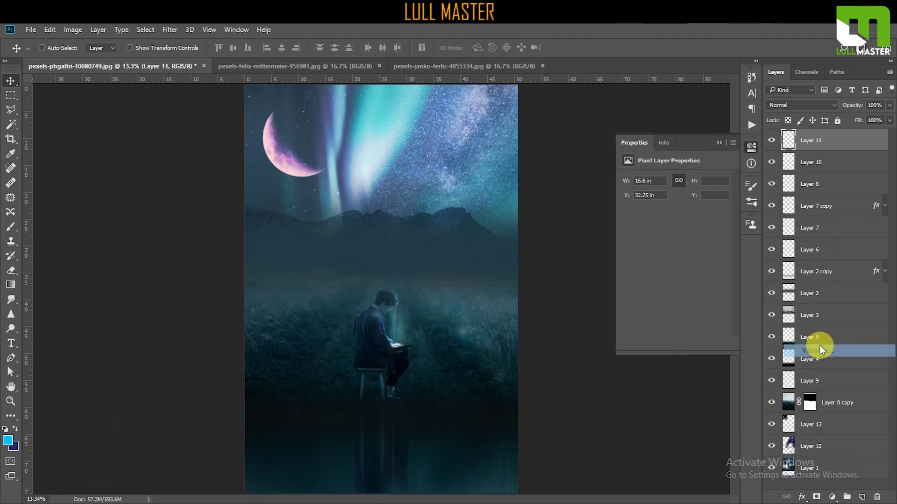
pyautogui.moveTo(677, 214)
pyautogui.mouseDown()
pyautogui.moveTo(694, 219)
pyautogui.moveTo(643, 192)
pyautogui.moveTo(683, 192)
pyautogui.mouseUp()
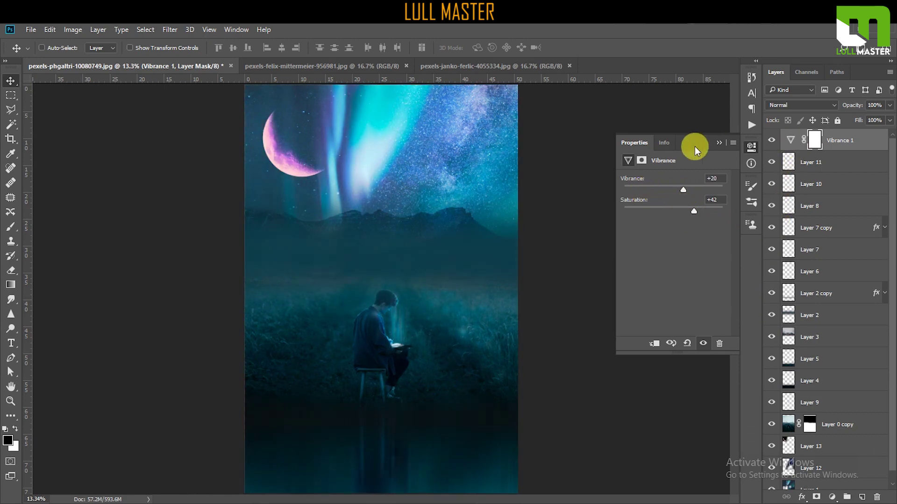
pyautogui.click(753, 148)
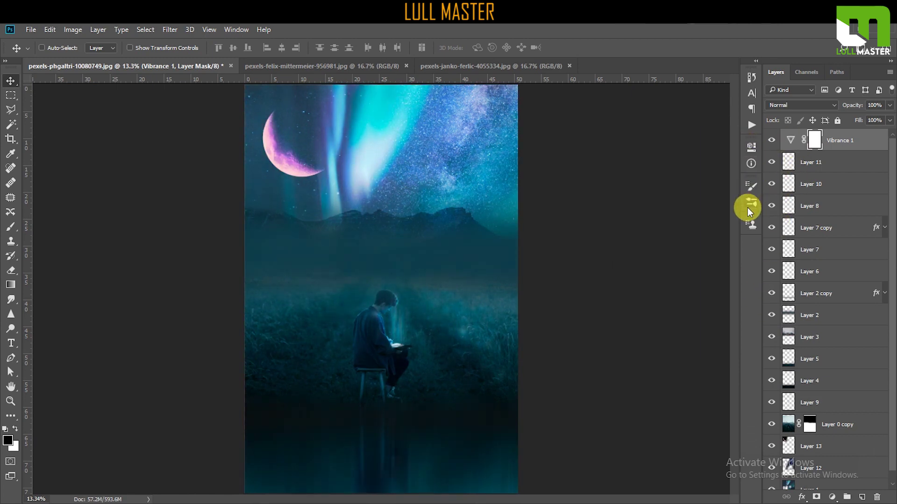